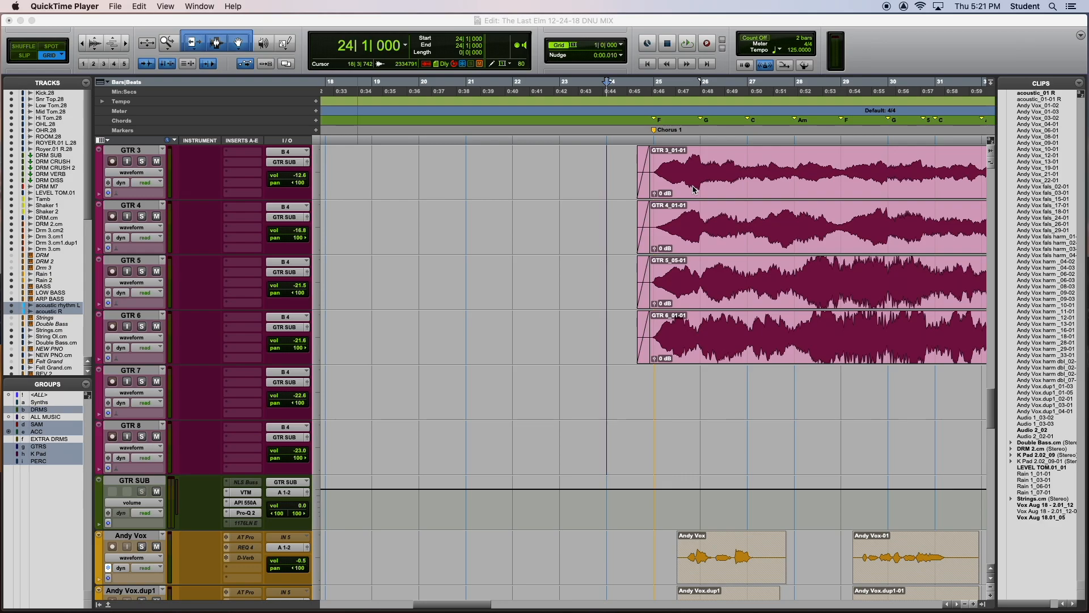
Look over the session's tracks in the Edit window, from drums and guitars to vocals, with the timeline zoomed out to the full song sections
scroll(697, 228, up, 15)
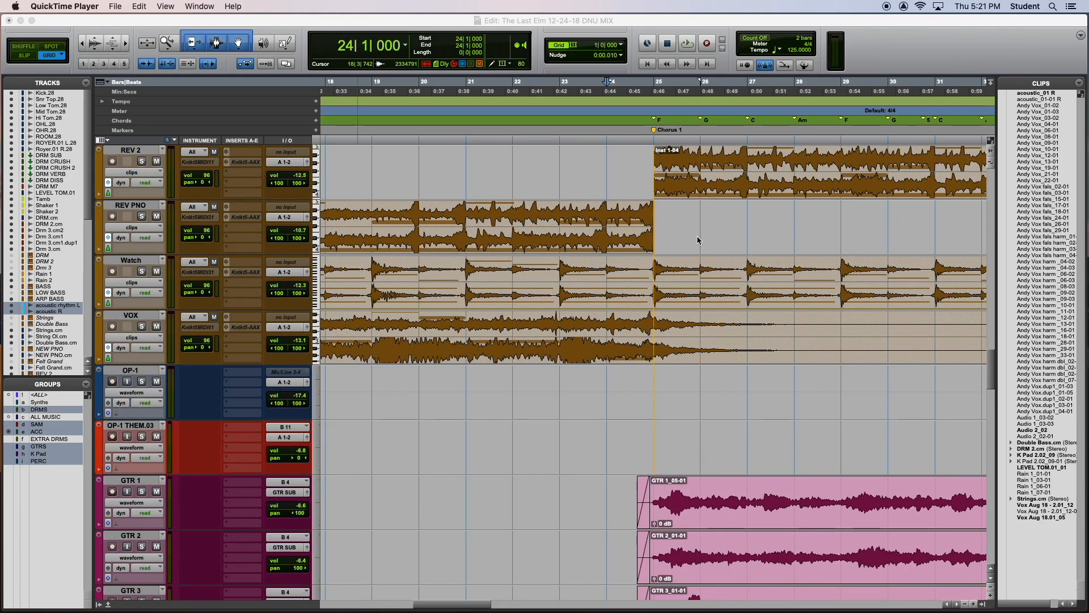
scroll(692, 250, up, 20)
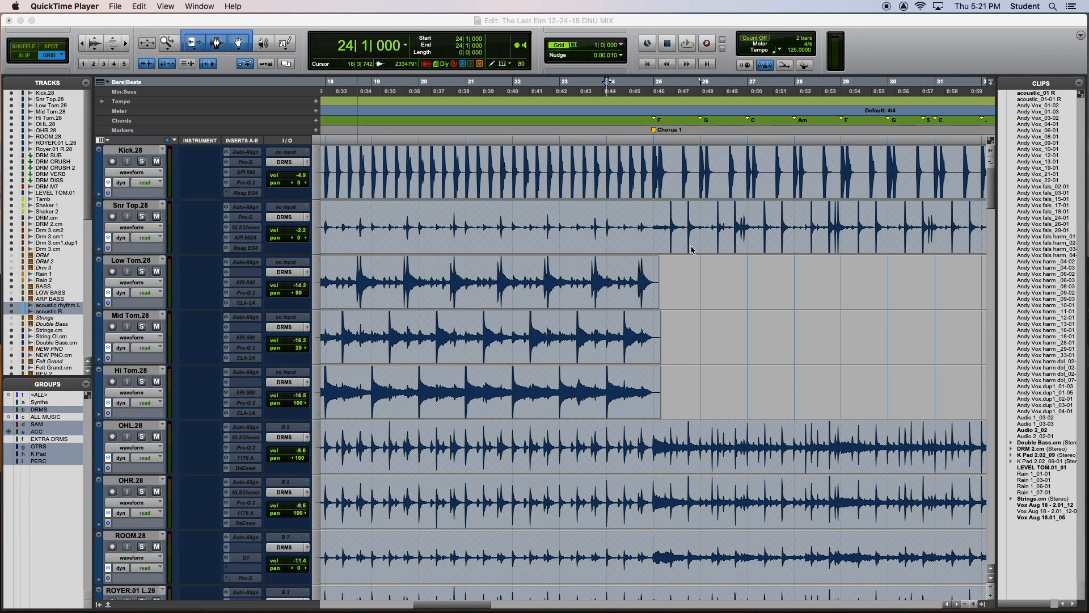
click(725, 24)
key(r)
key(r)
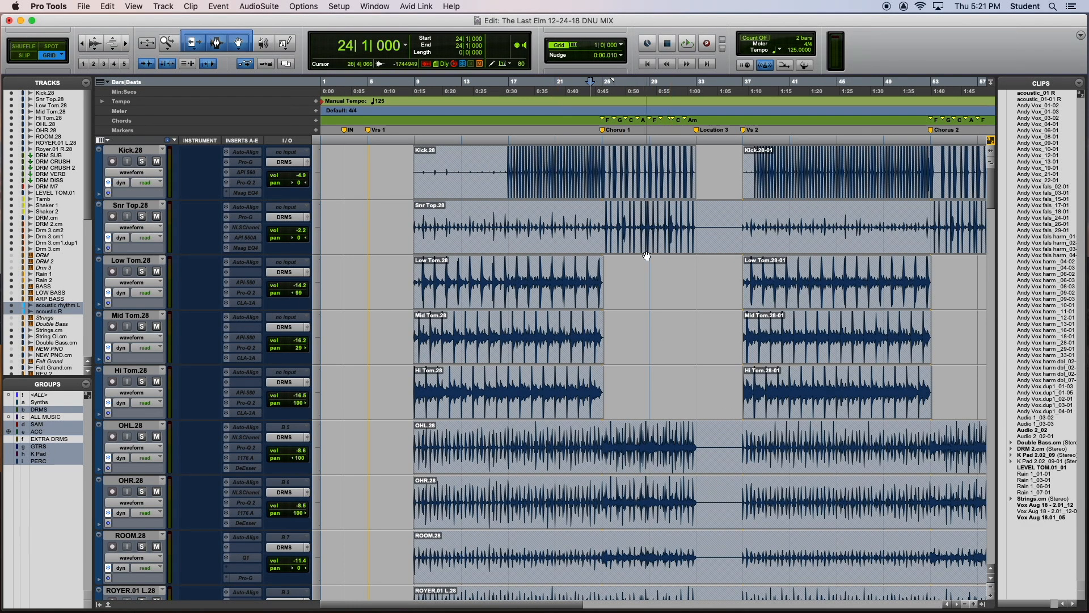
scroll(647, 256, down, 10)
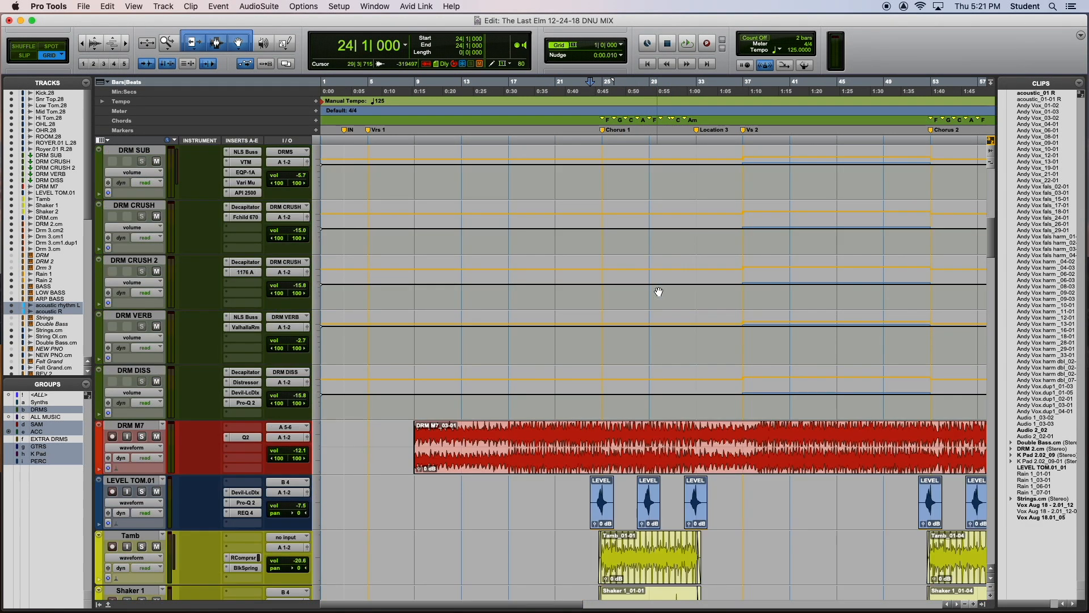
scroll(658, 291, down, 15)
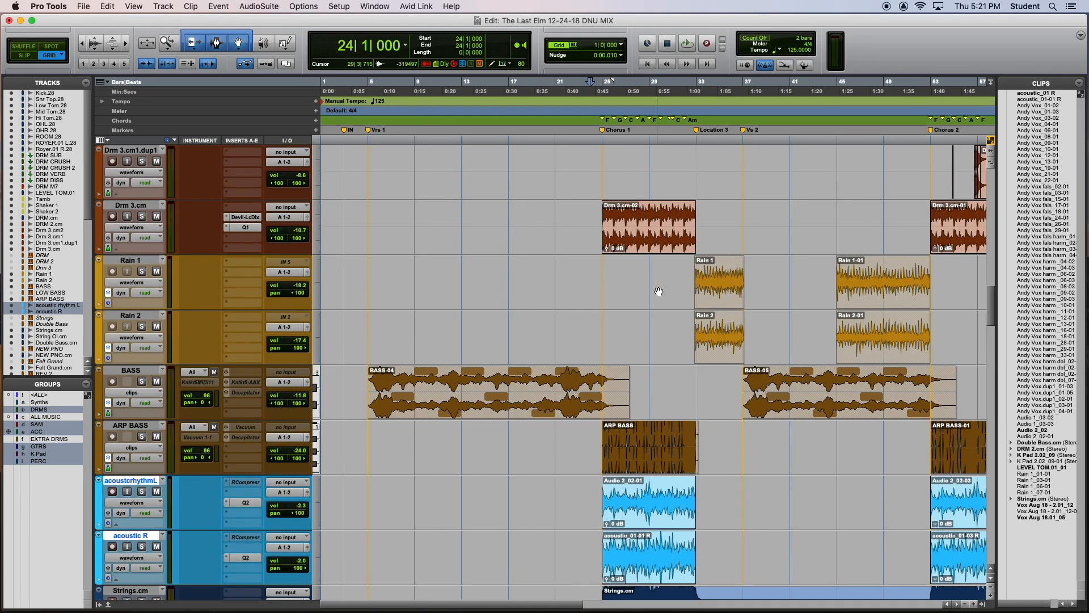
scroll(659, 291, down, 15)
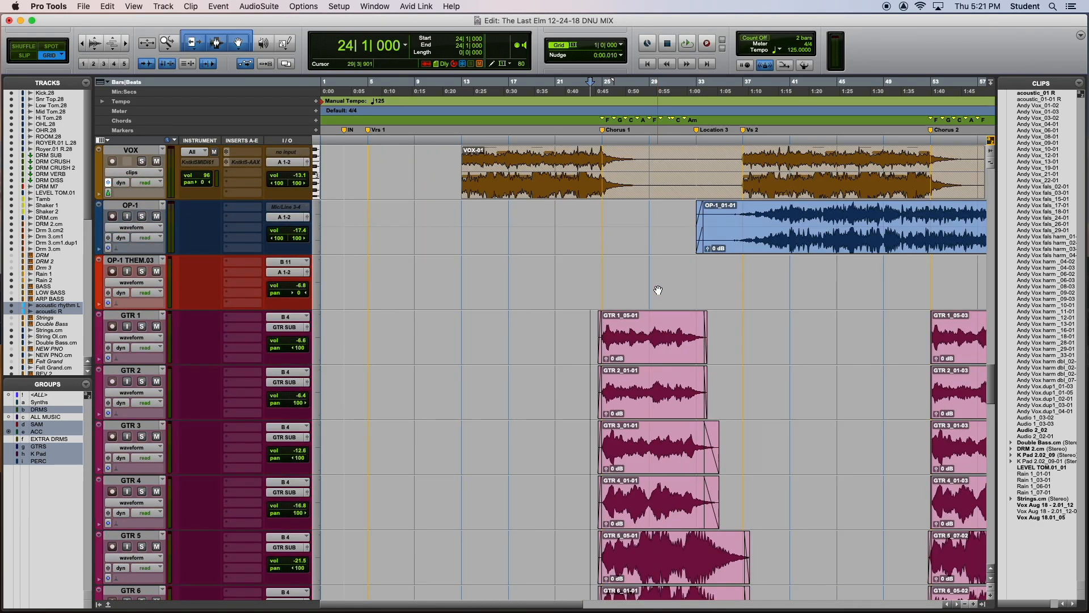
scroll(657, 290, down, 8)
scroll(659, 279, down, 4)
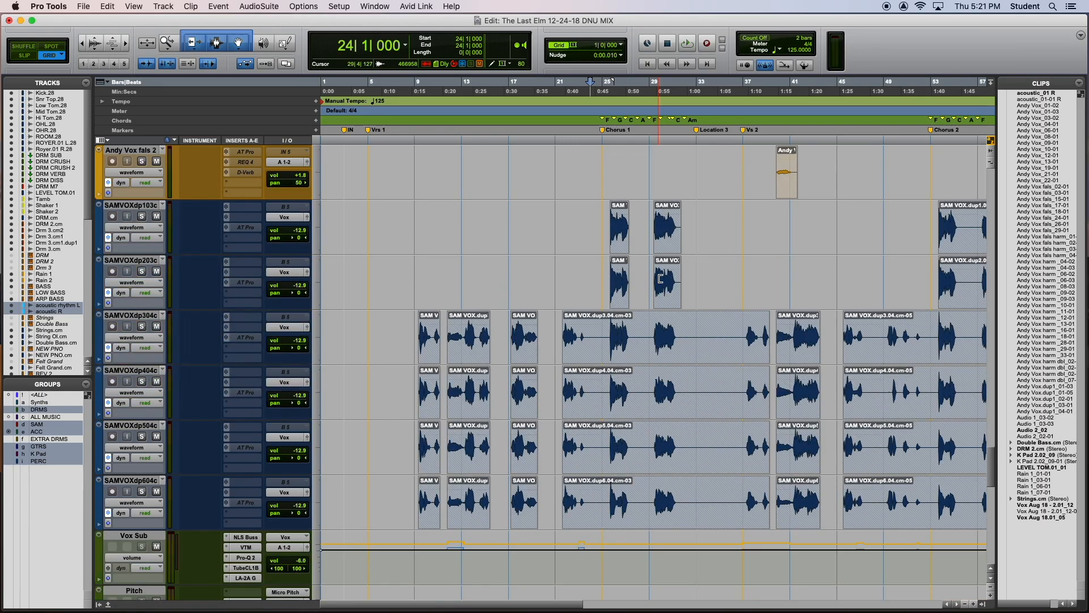
scroll(658, 279, up, 10)
scroll(659, 280, up, 20)
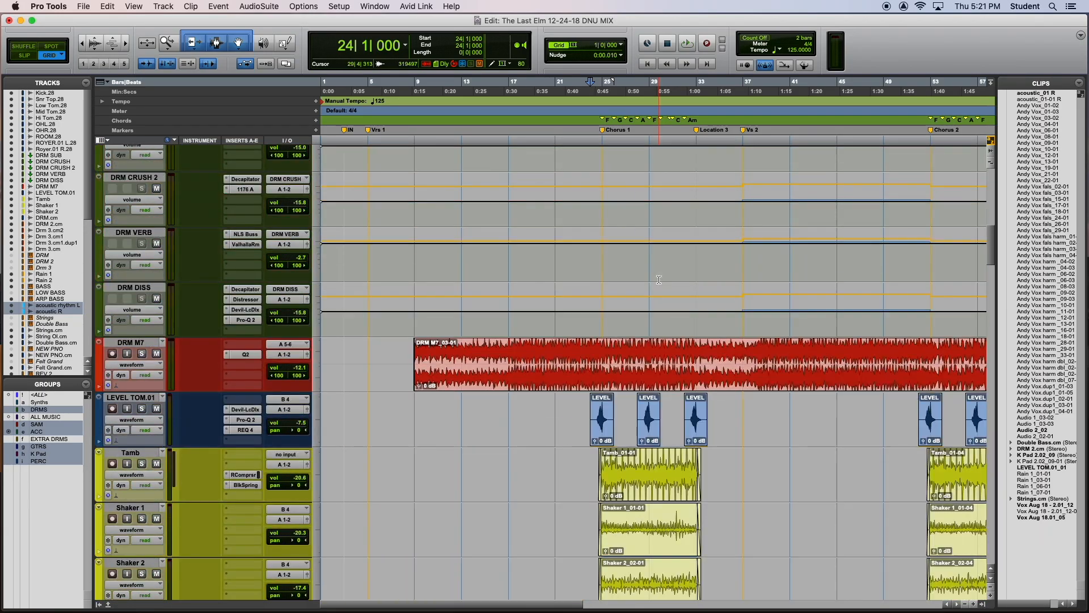
scroll(626, 318, up, 8)
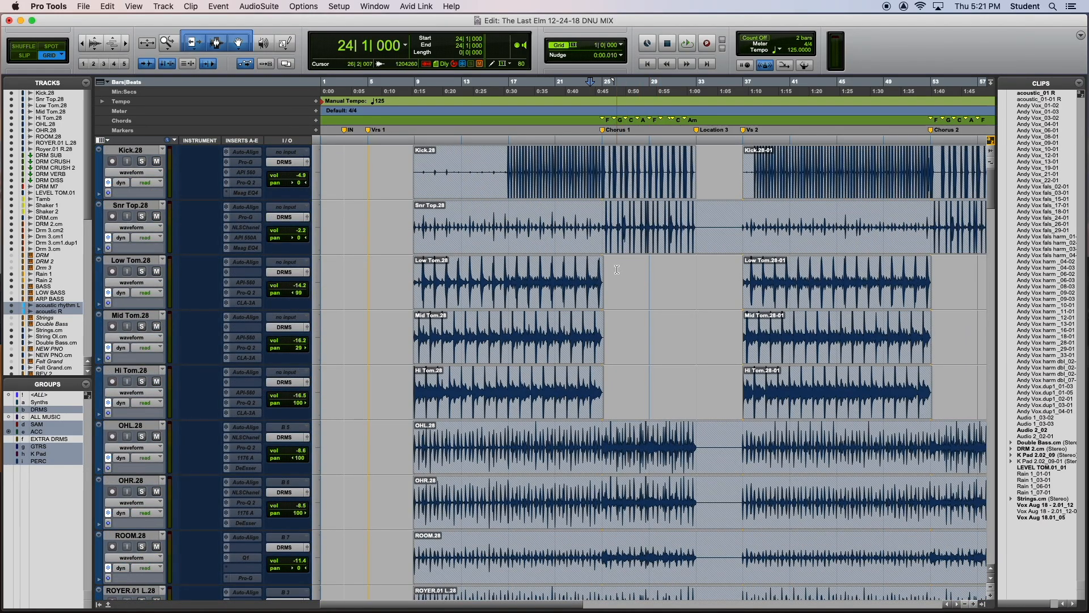
Place the playback cursor at bar 24, just before Chorus 1, zoom in on the timeline there and play the song
click(616, 270)
click(379, 148)
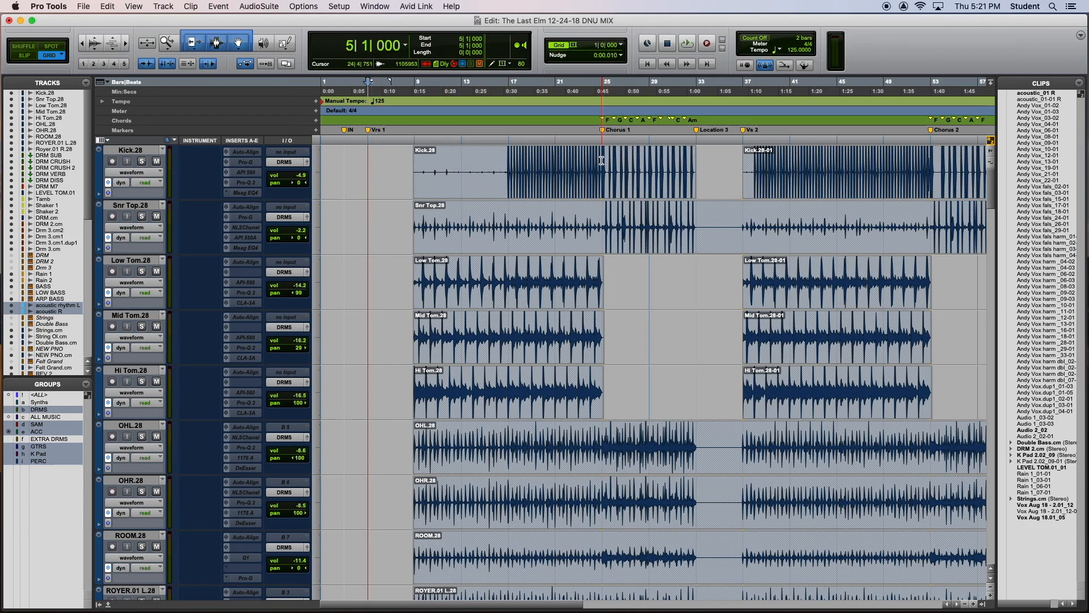
click(601, 161)
key(t)
key(t)
click(593, 158)
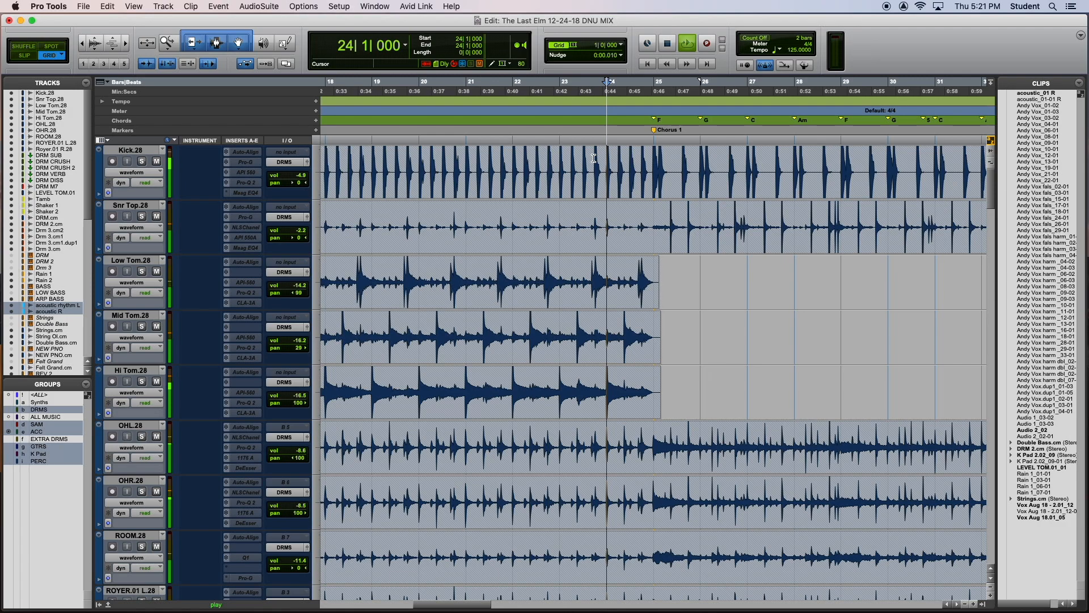
Open the Mix window and examine the inserts, sends and faders of all channels from the drums through to Master 1
key(super+equal)
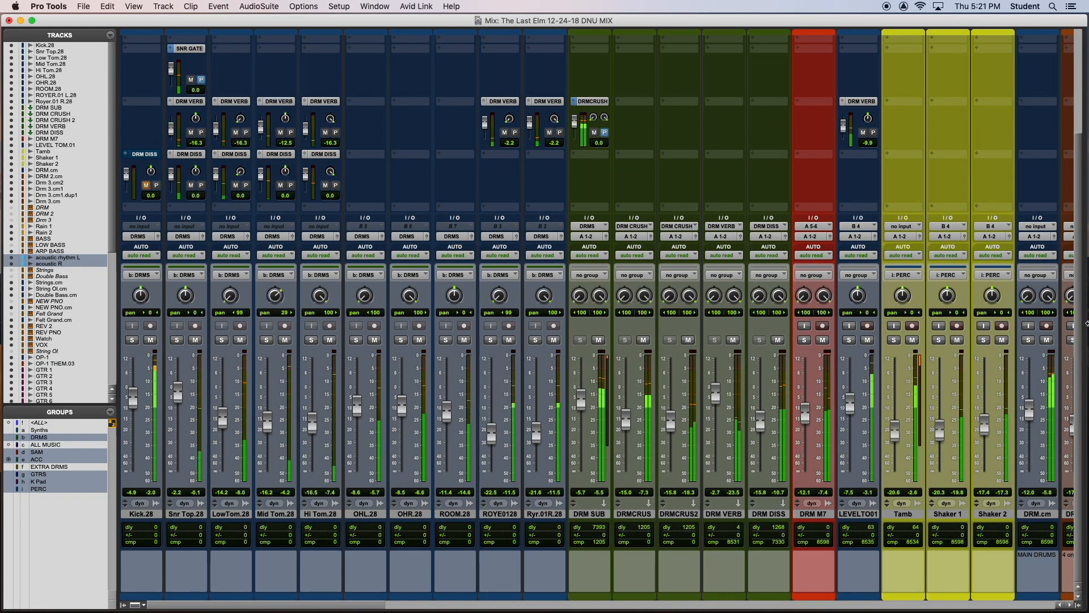
drag(1075, 339, 1069, 182)
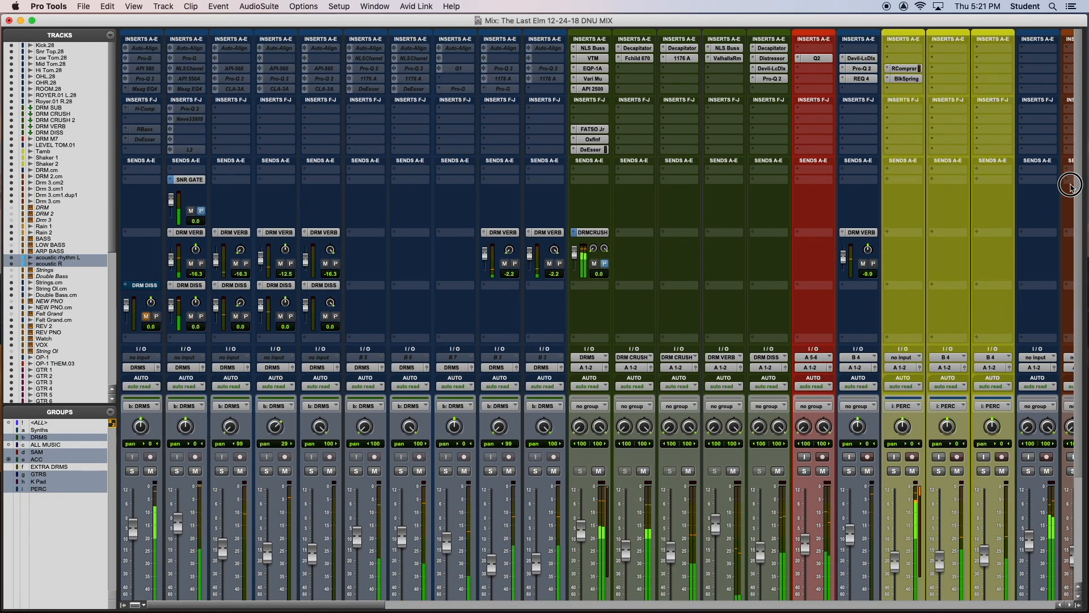
scroll(765, 195, down, 5)
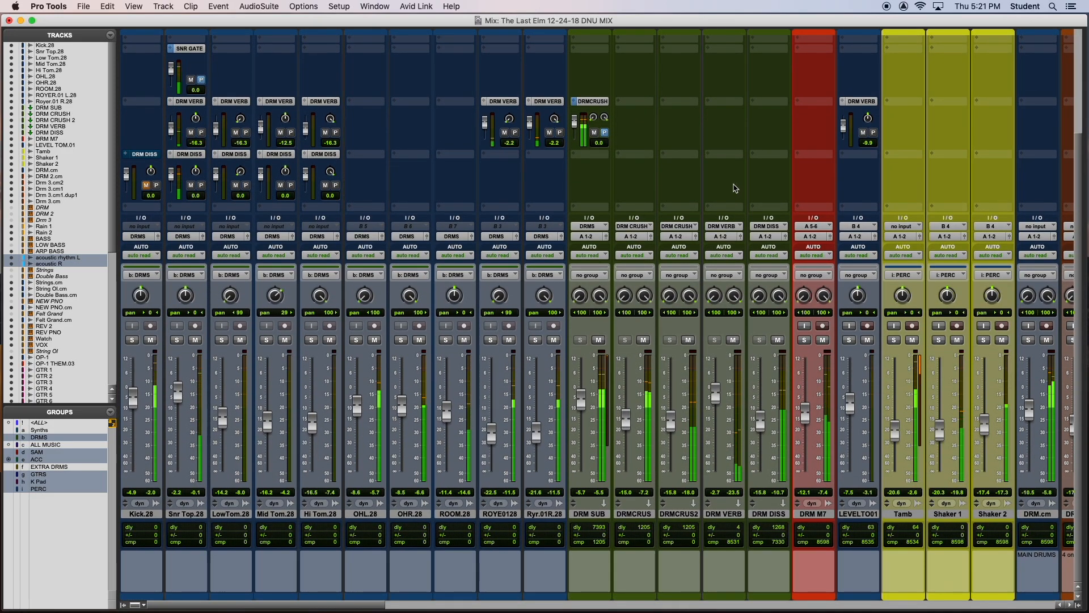
scroll(735, 188, up, 5)
scroll(734, 188, right, 12)
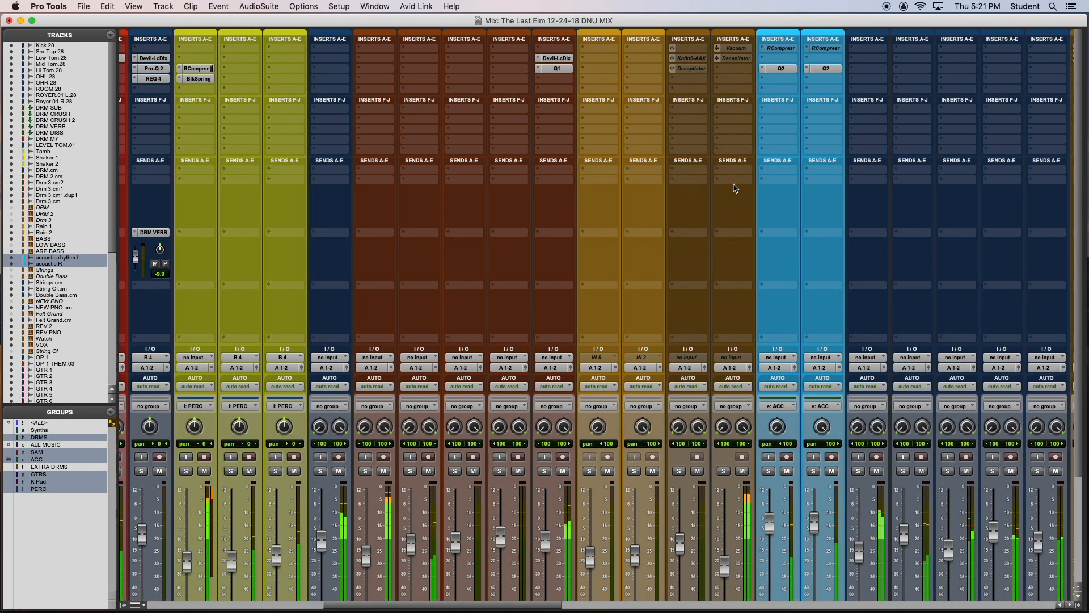
scroll(734, 188, right, 15)
scroll(735, 188, right, 15)
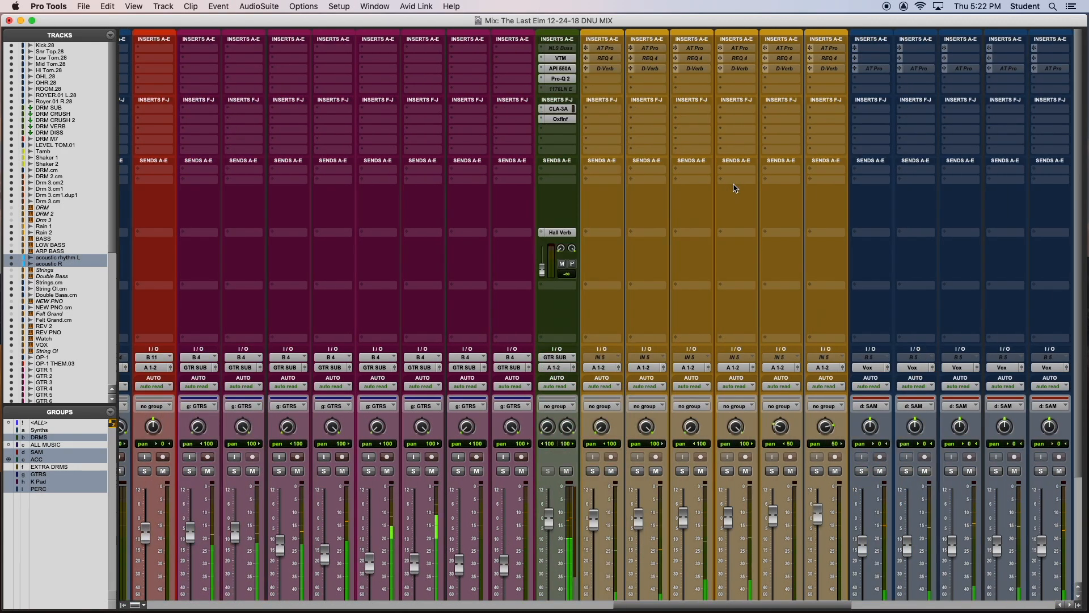
scroll(735, 188, right, 3)
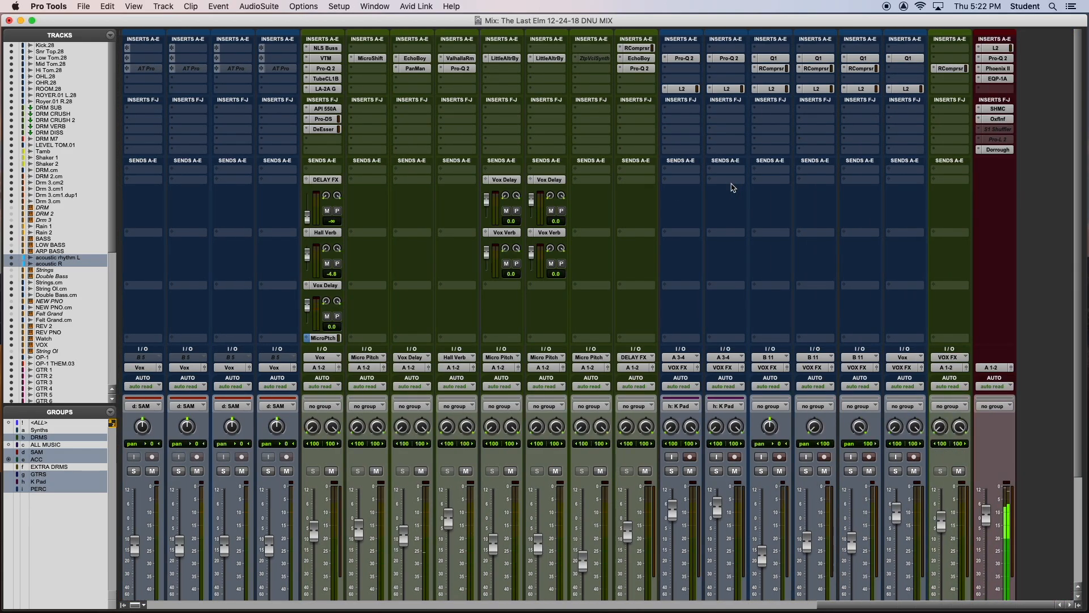
scroll(970, 248, down, 5)
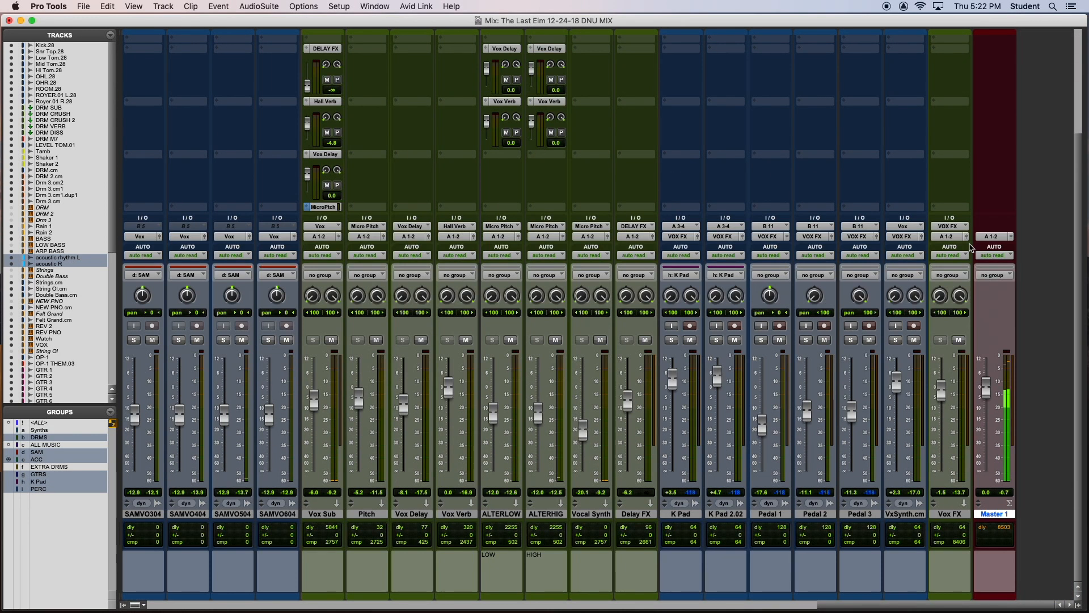
scroll(970, 248, up, 5)
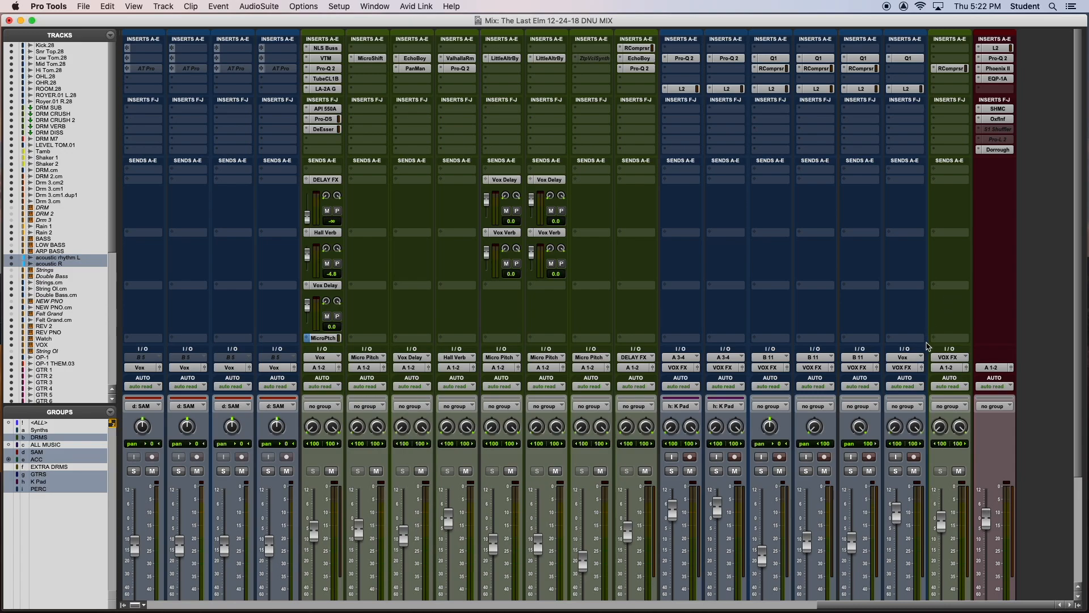
scroll(928, 346, down, 5)
scroll(928, 346, up, 5)
Remove the inactive Pro-L 2 and Shuffler plug-ins from the Master 1 inserts
click(1003, 142)
click(979, 142)
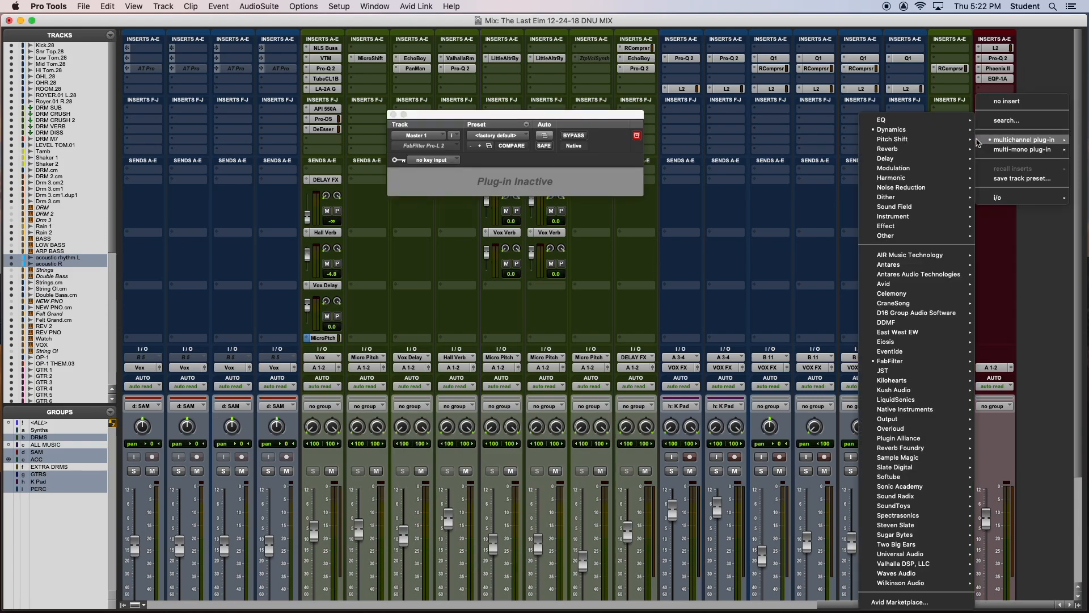
click(1004, 102)
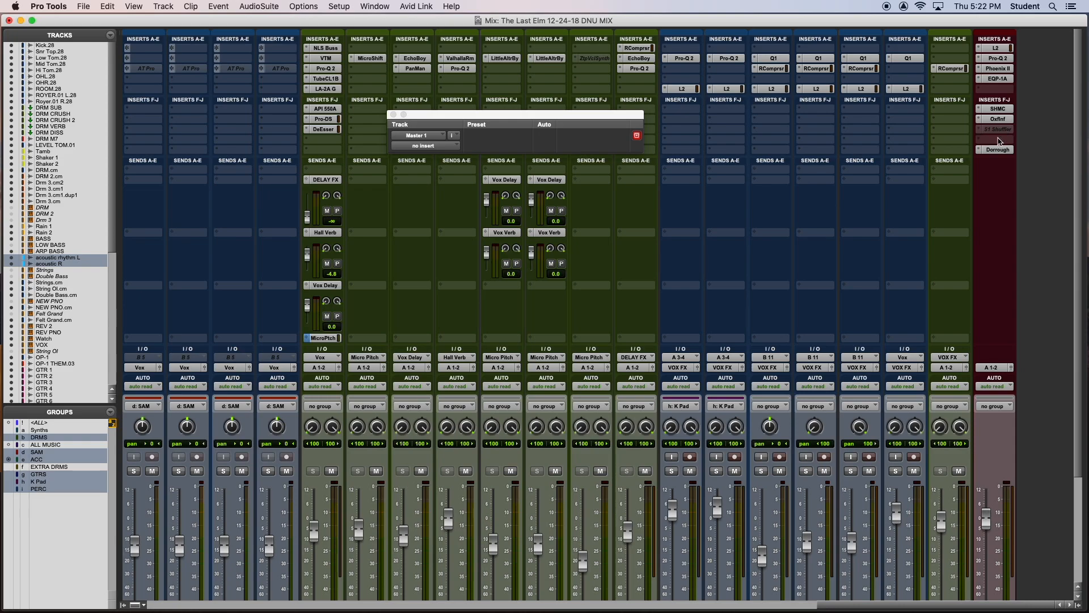
click(979, 134)
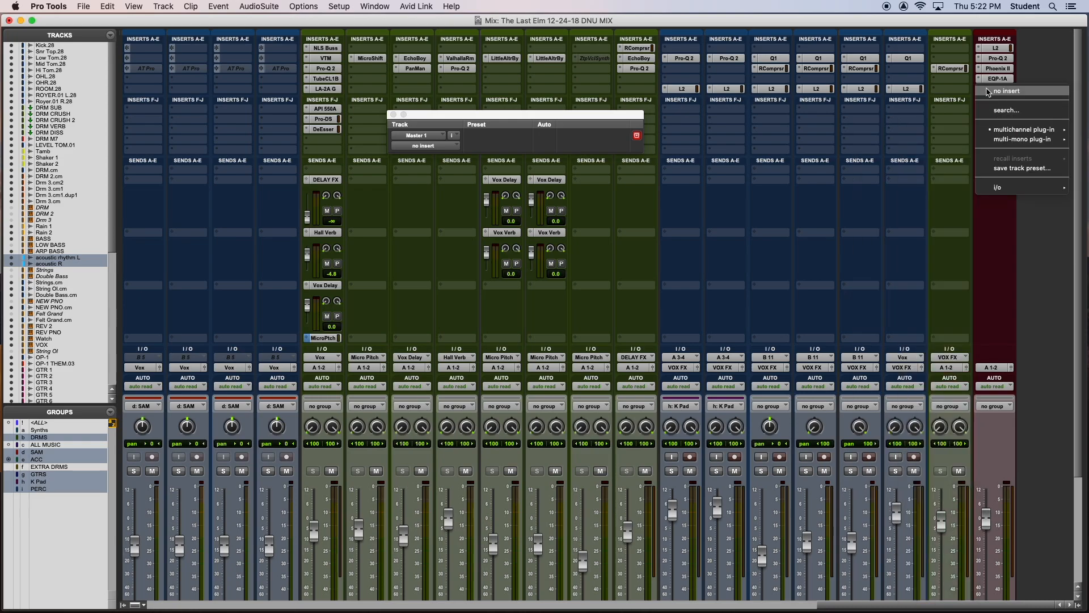
click(987, 91)
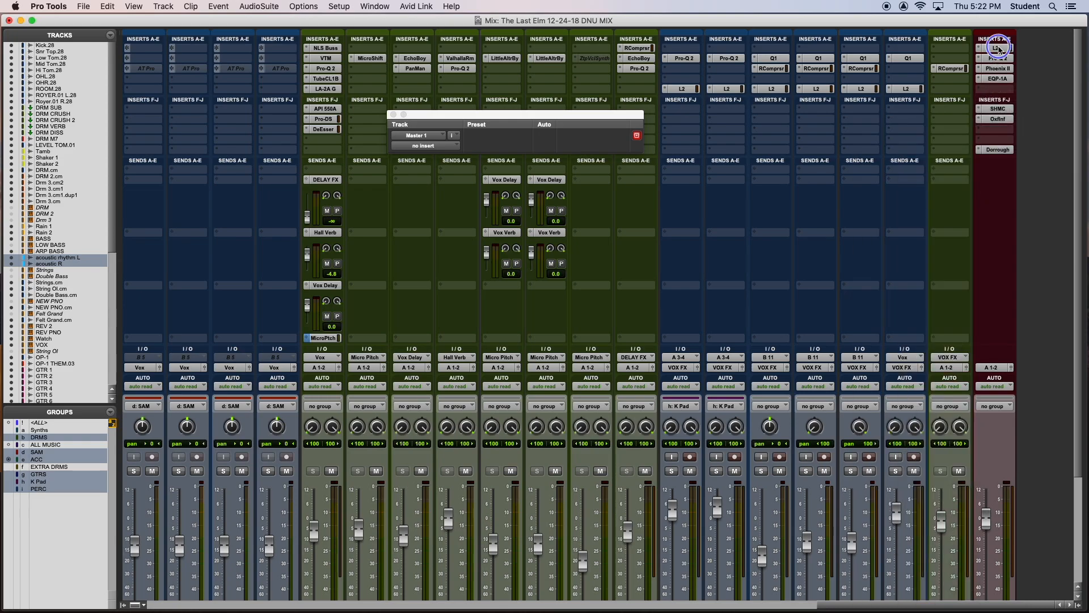
Bypass all Master 1 inserts except the Dorrough meter, and place the meter's window clear of the master channel
click(998, 48)
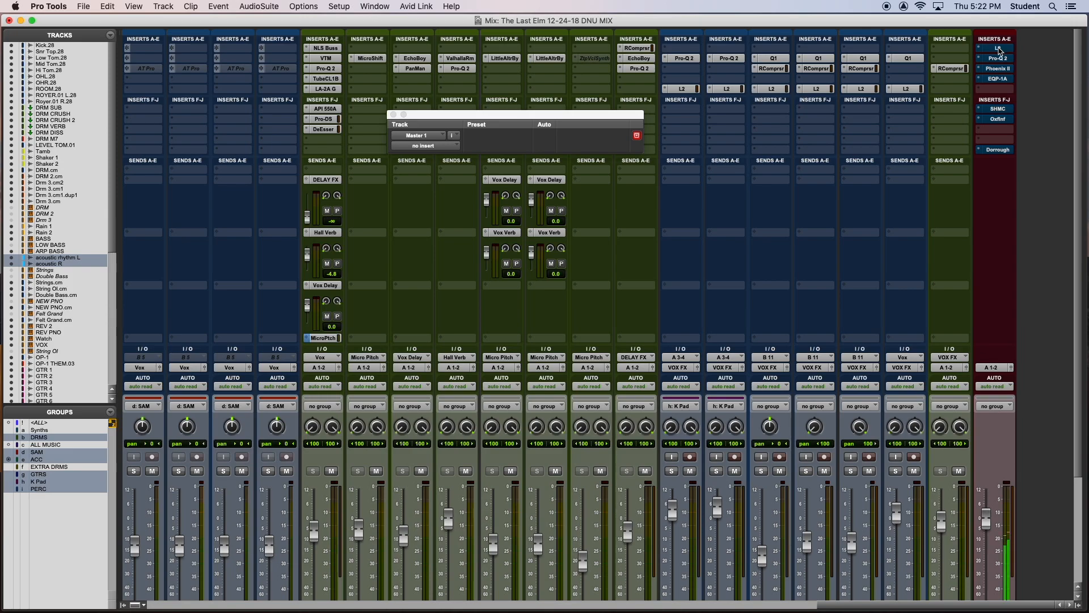
click(984, 150)
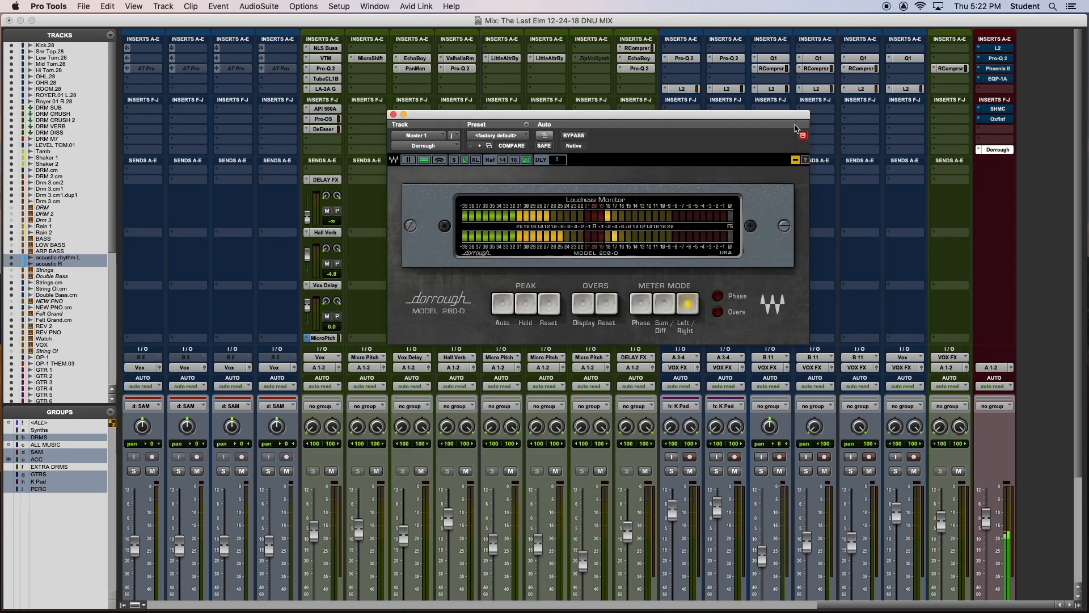
drag(773, 117, 530, 60)
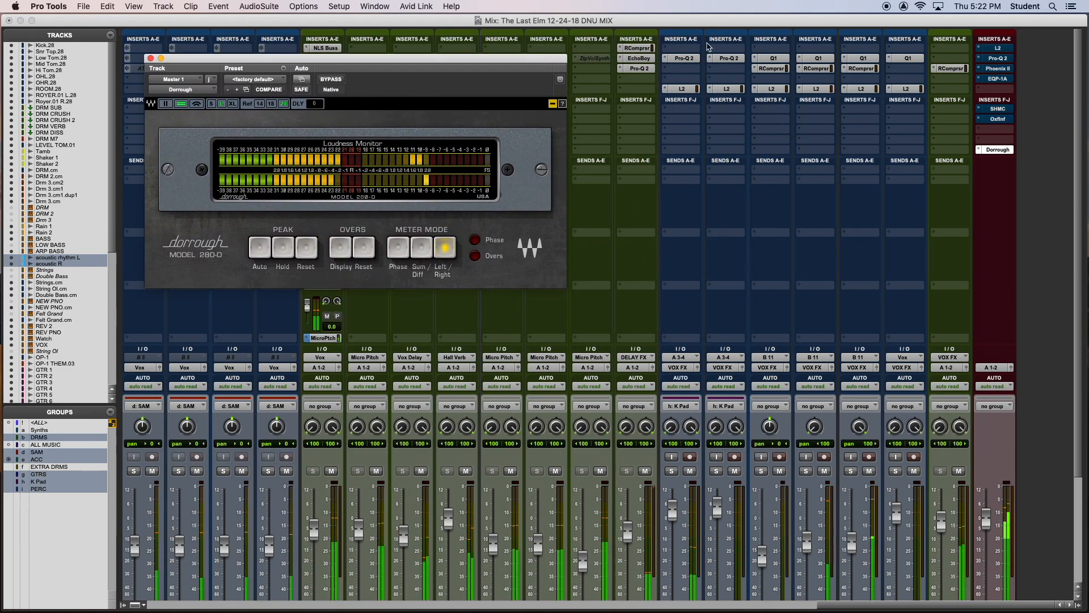
Take L2 and Pro-Q 2 on Master 1 out of bypass and open each plug-in's window to show its settings
click(992, 48)
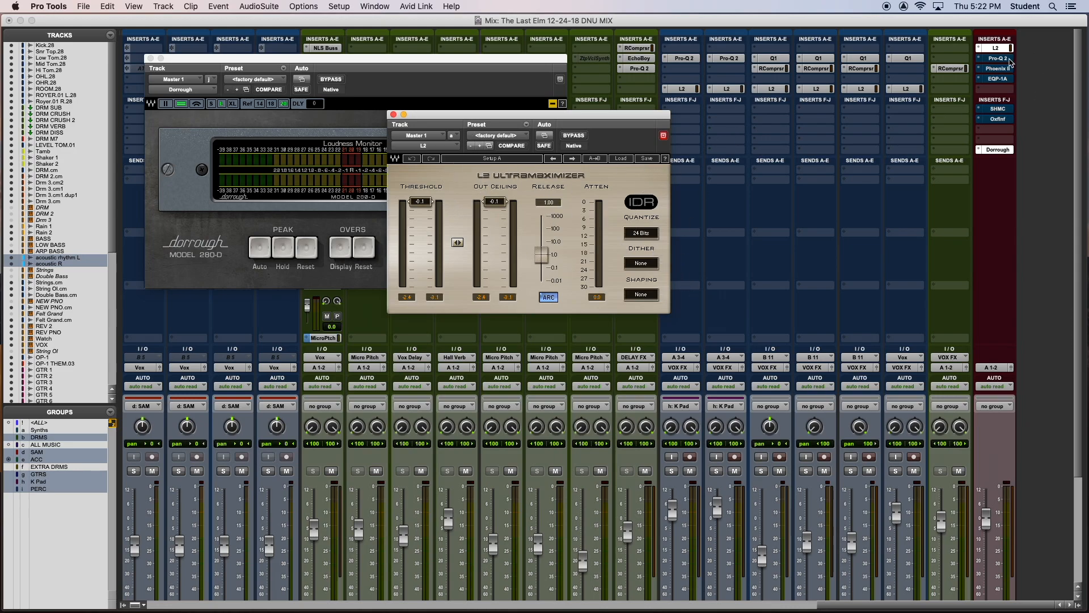
click(999, 59)
click(993, 59)
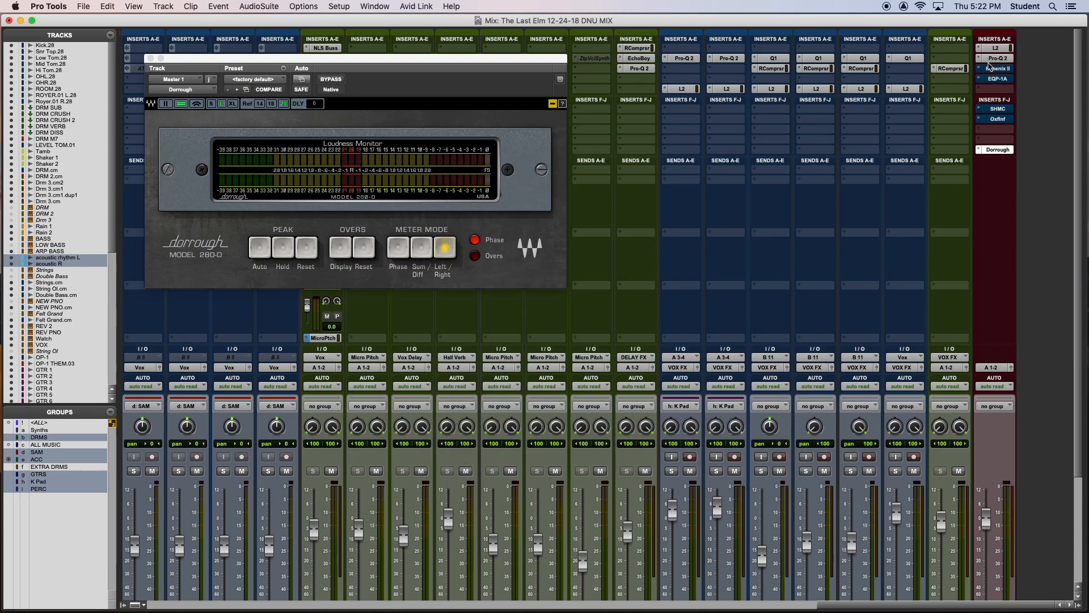
click(1000, 58)
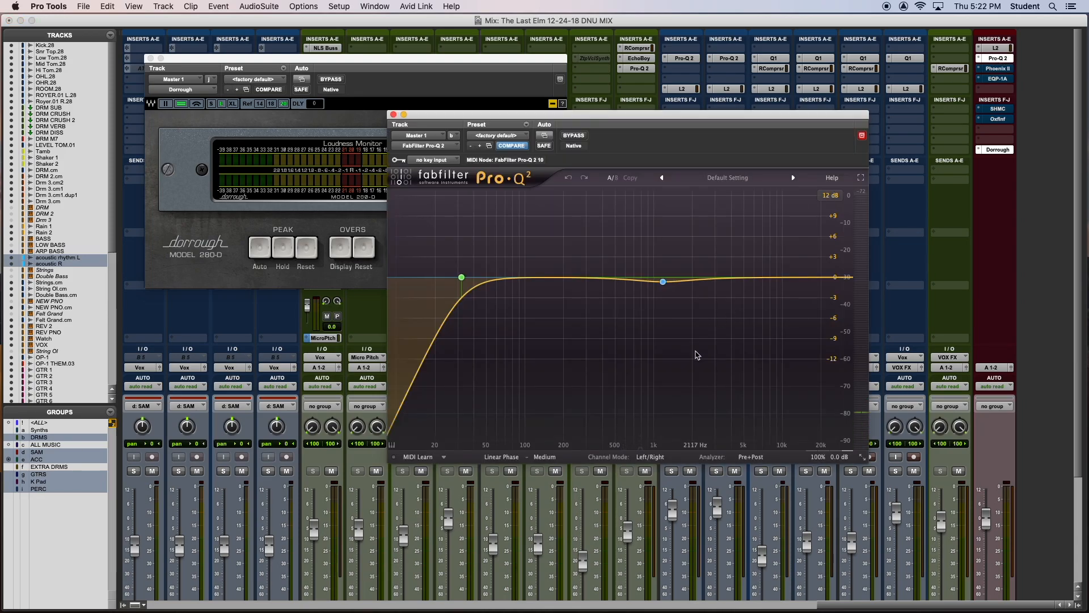
drag(743, 116, 681, 92)
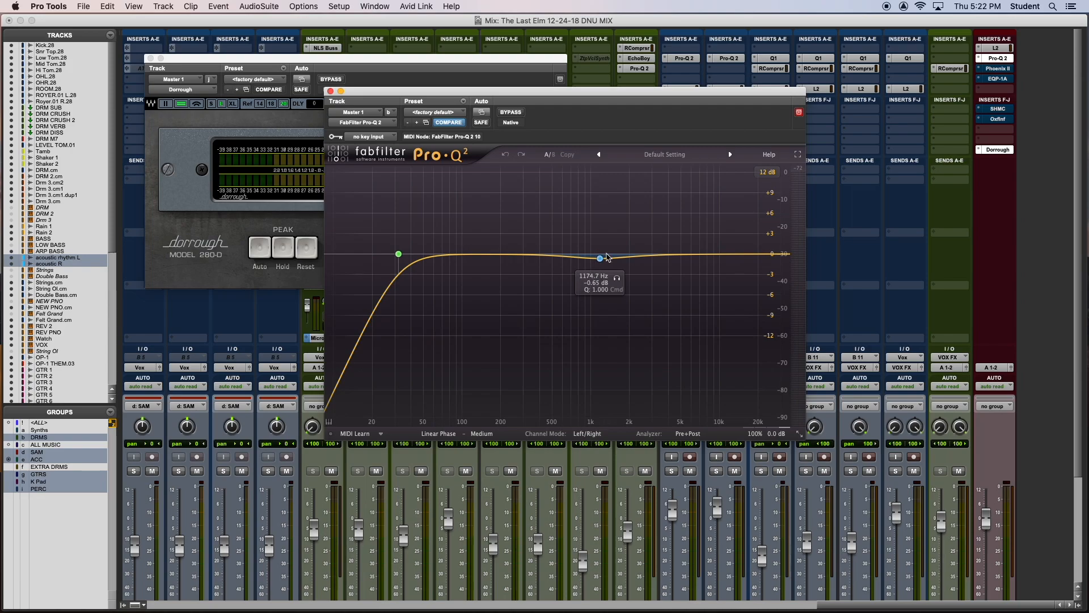
Open Phoenix II on Master 1, take it out of bypass and move its window clear of the loudness meter
click(1008, 69)
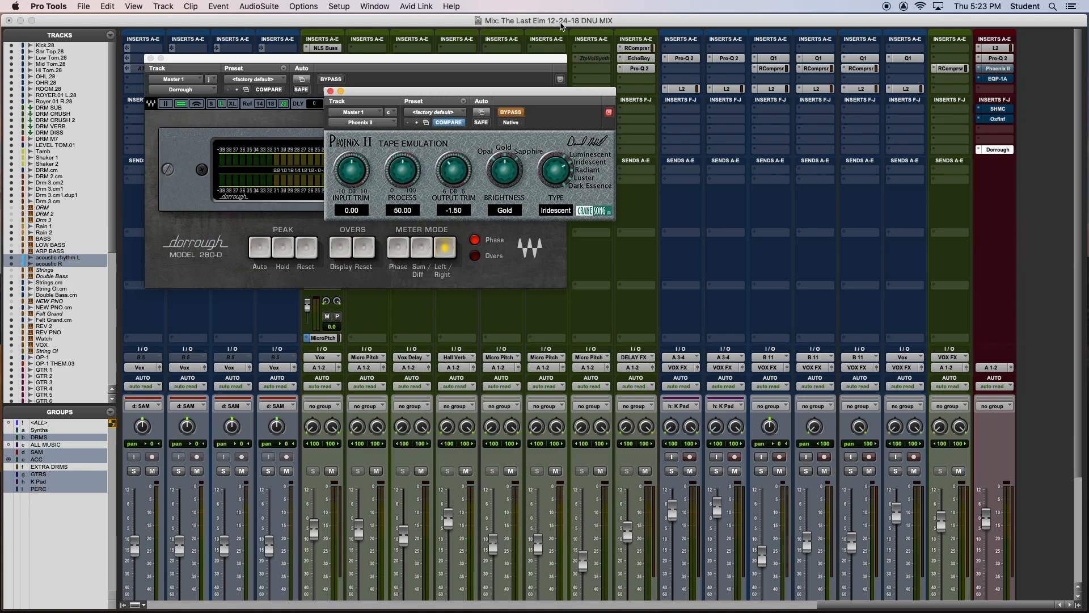
drag(570, 94, 749, 275)
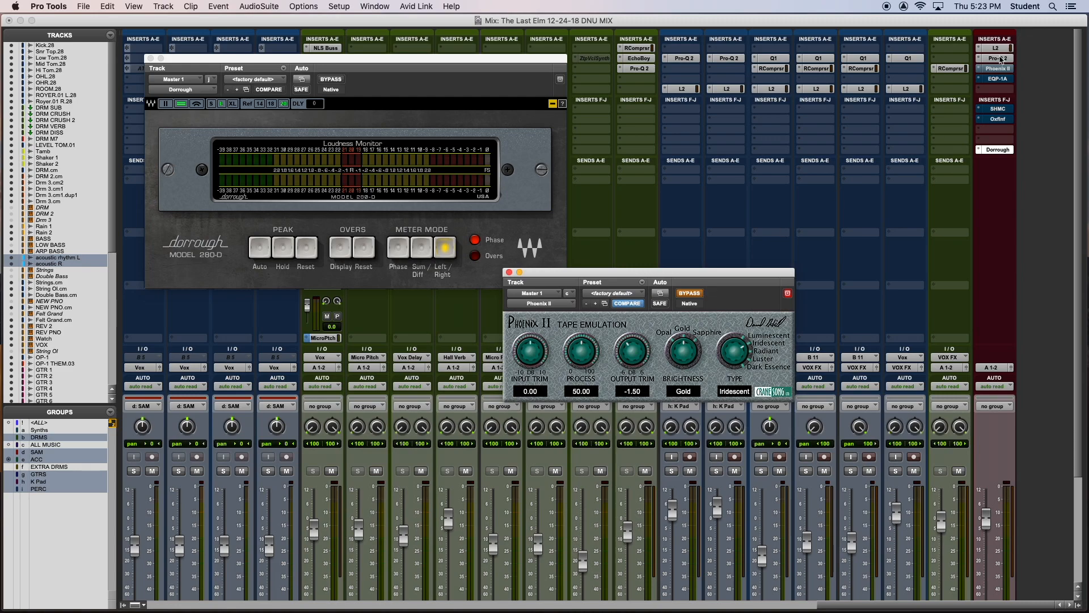
super+click(996, 68)
click(997, 68)
click(997, 68)
drag(736, 277, 675, 240)
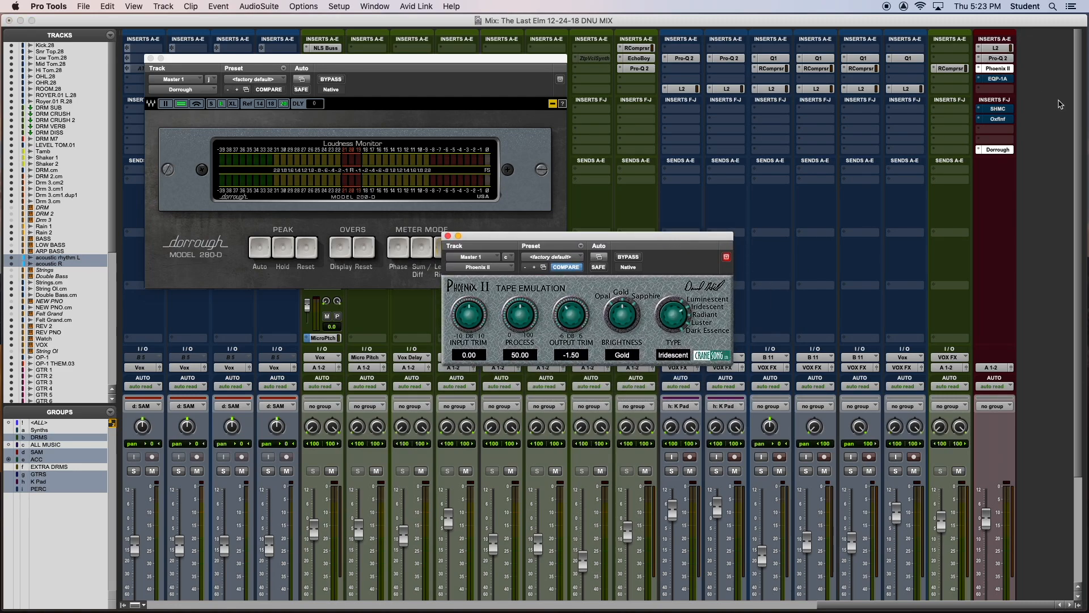
Take the EQP-1A on Master 1 out of bypass and open its window for viewing over the mixer
click(998, 79)
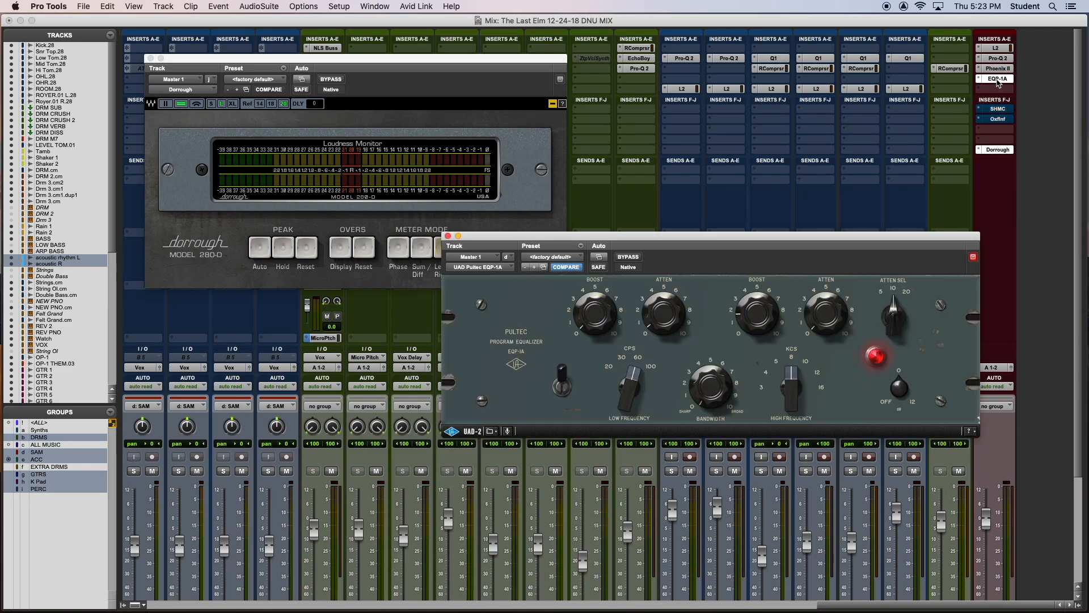
drag(688, 240, 601, 243)
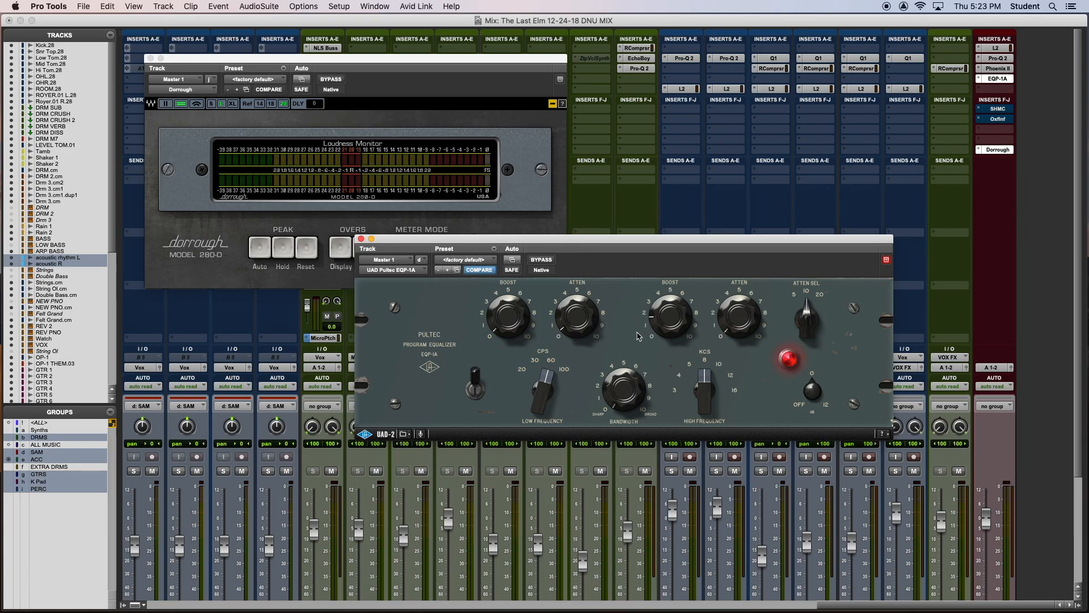
Open the Shadow Hills Mastering Compressor and Oxford Inflator on Master 1 and take both out of bypass
click(996, 110)
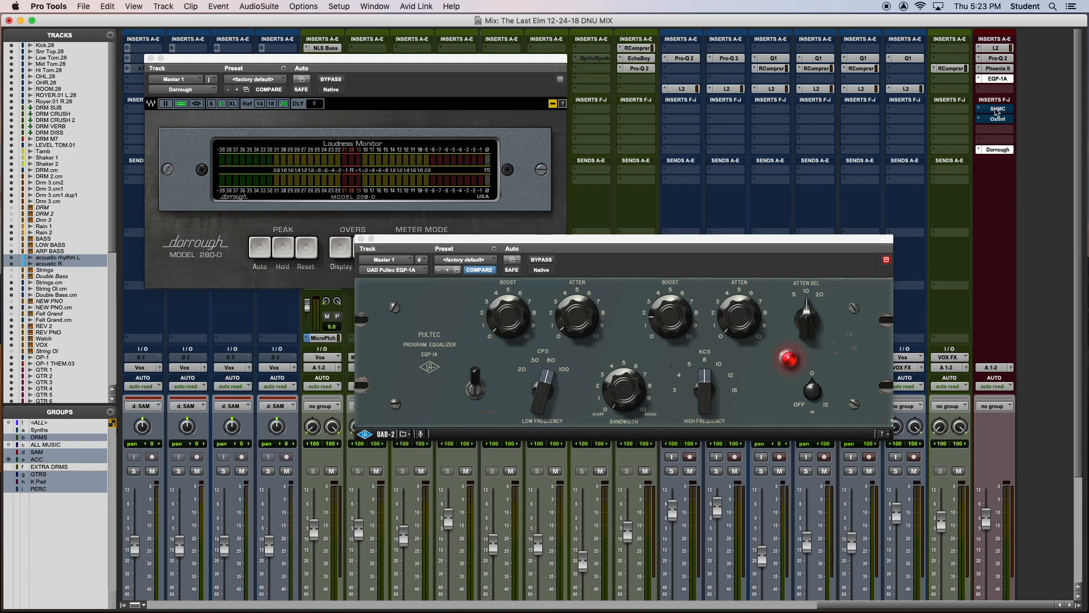
drag(921, 243, 834, 131)
click(454, 150)
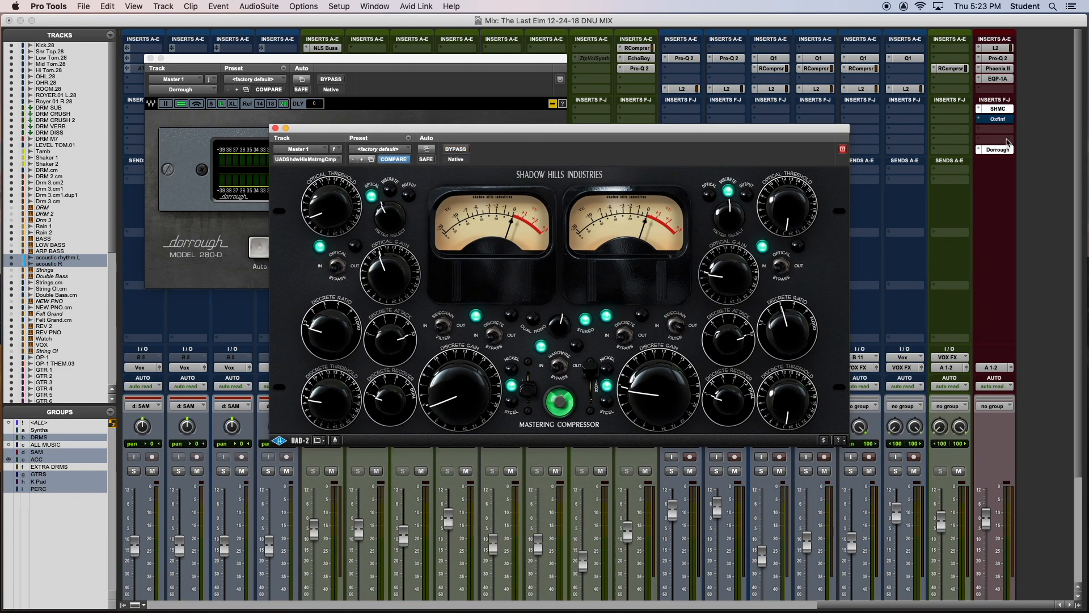
click(999, 119)
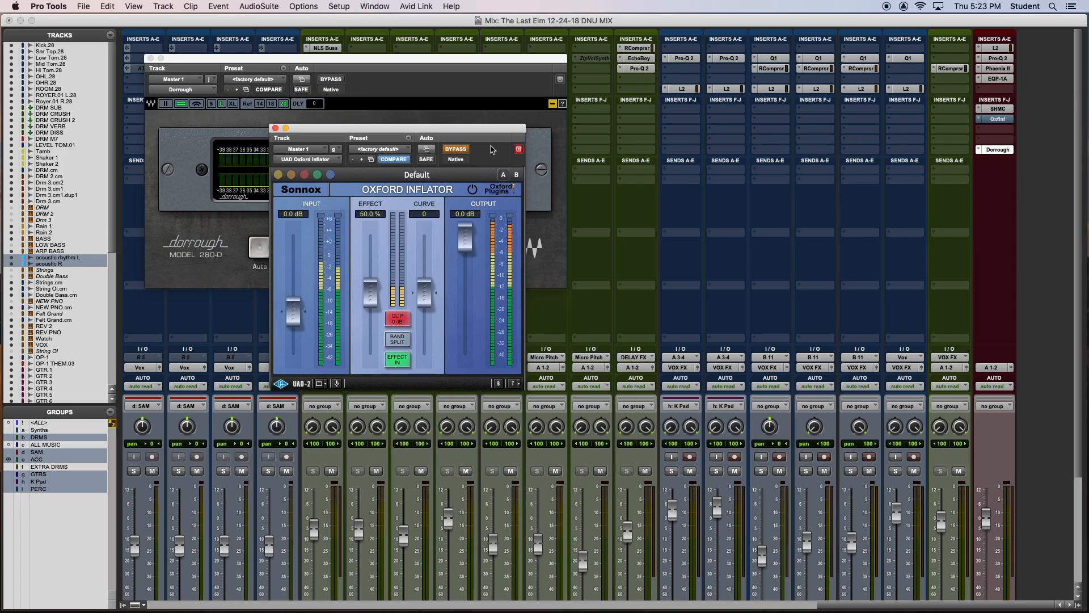
click(455, 150)
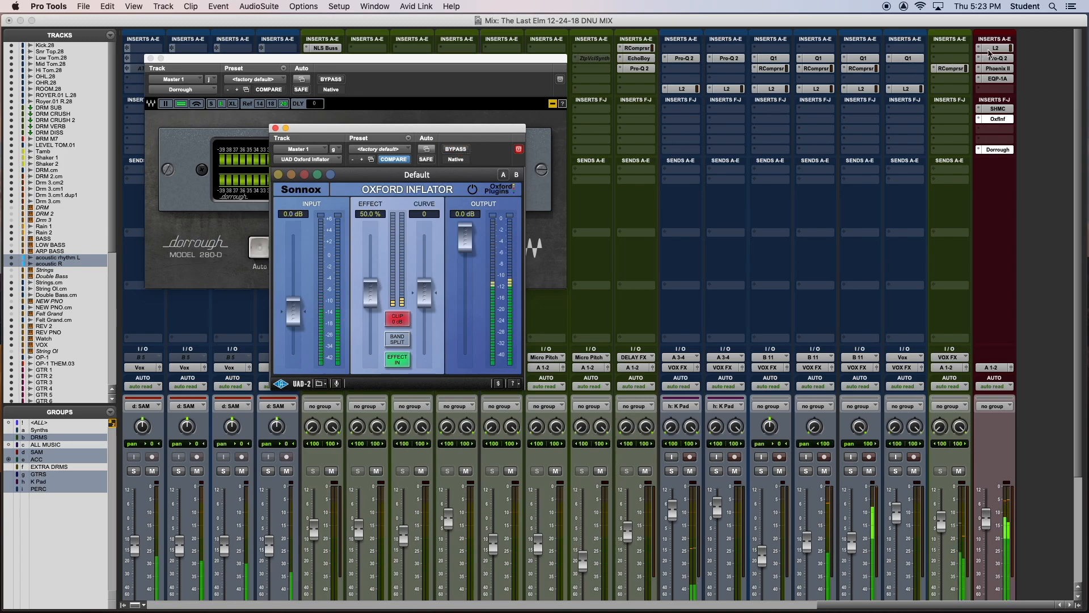
Toggle bypass on all Master 1 inserts to compare the processed and unprocessed mix, and close the Inflator and Dorrough windows
shift+super+click(989, 53)
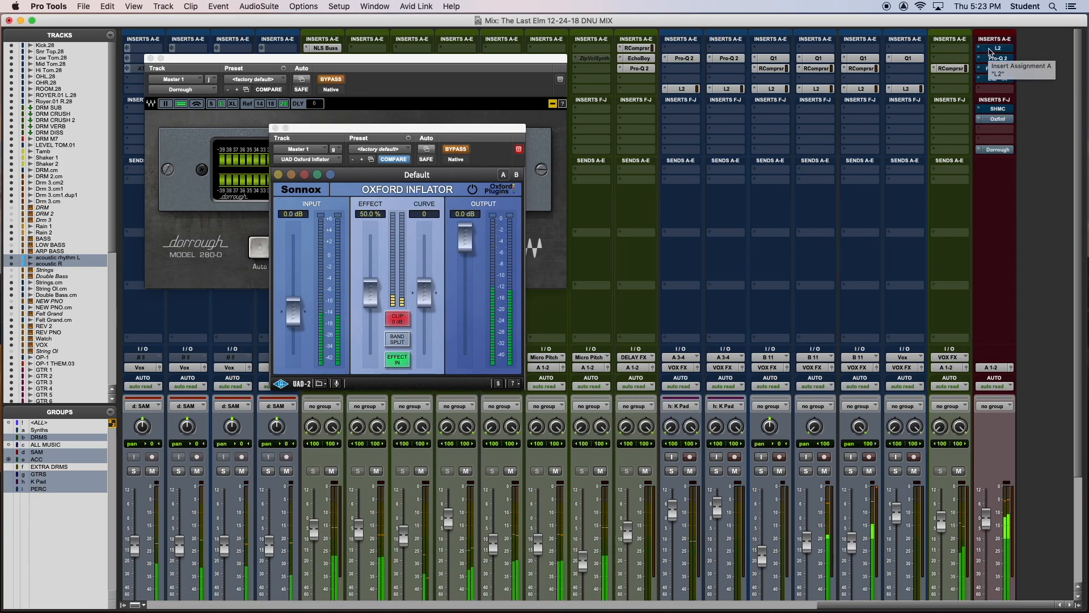
shift+super+click(991, 51)
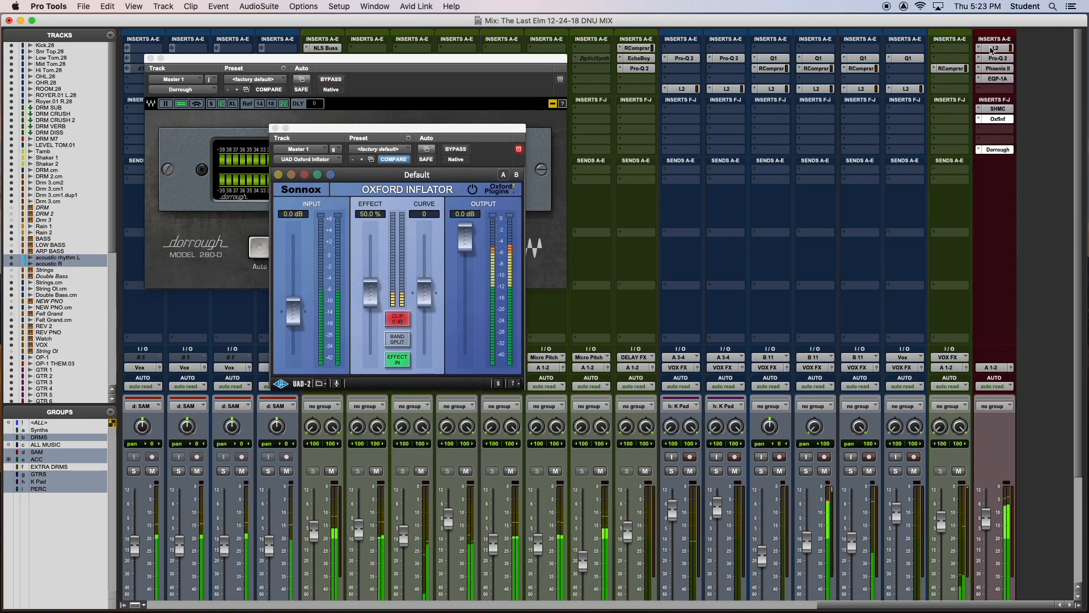
shift+super+click(992, 51)
shift+super+click(991, 50)
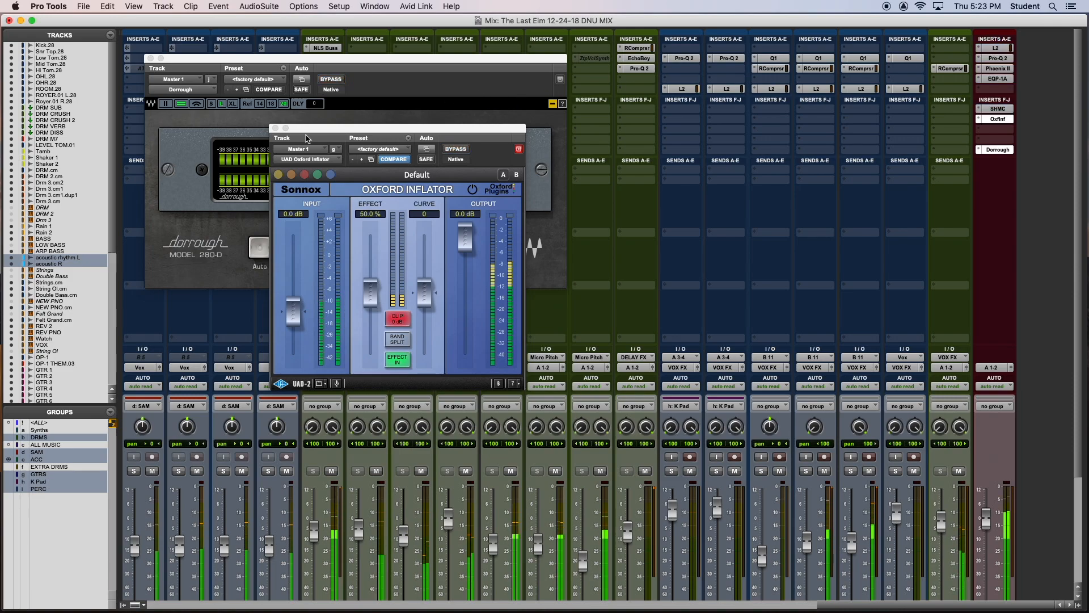
click(275, 129)
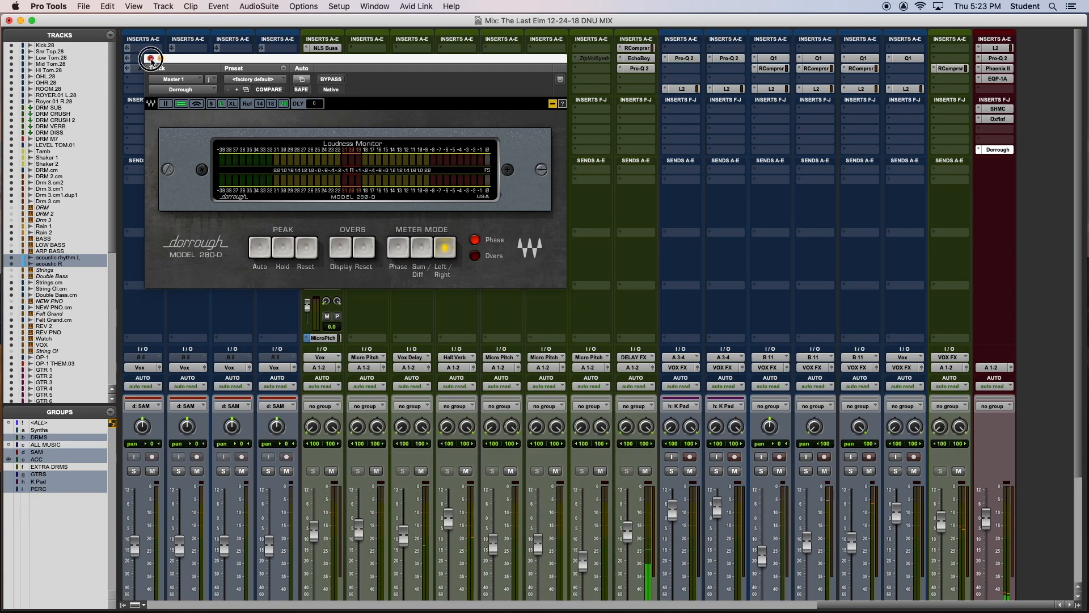
click(152, 60)
Select the drum tracks from Kick.28 through Royer.01 R.28 in the mixer and unfreeze them
scroll(901, 543, down, 5)
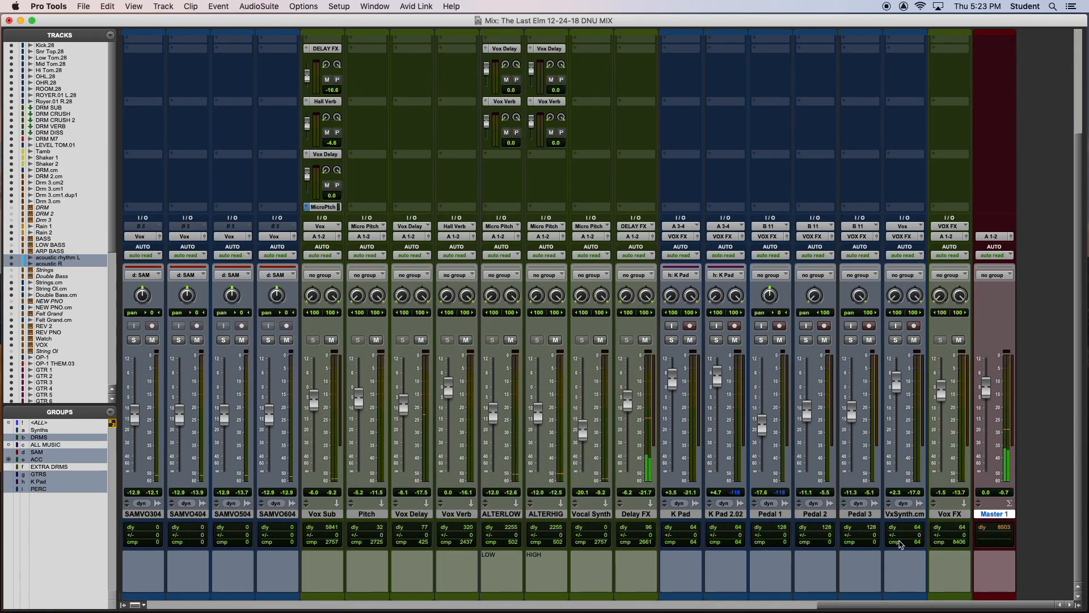
drag(910, 603, 107, 564)
scroll(185, 505, up, 5)
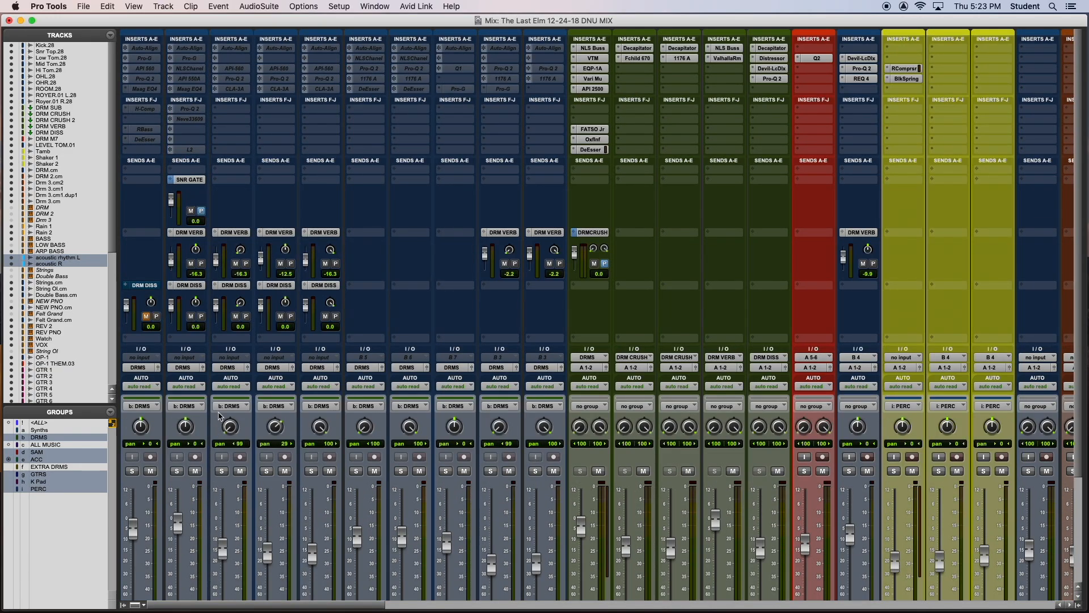
scroll(219, 416, down, 5)
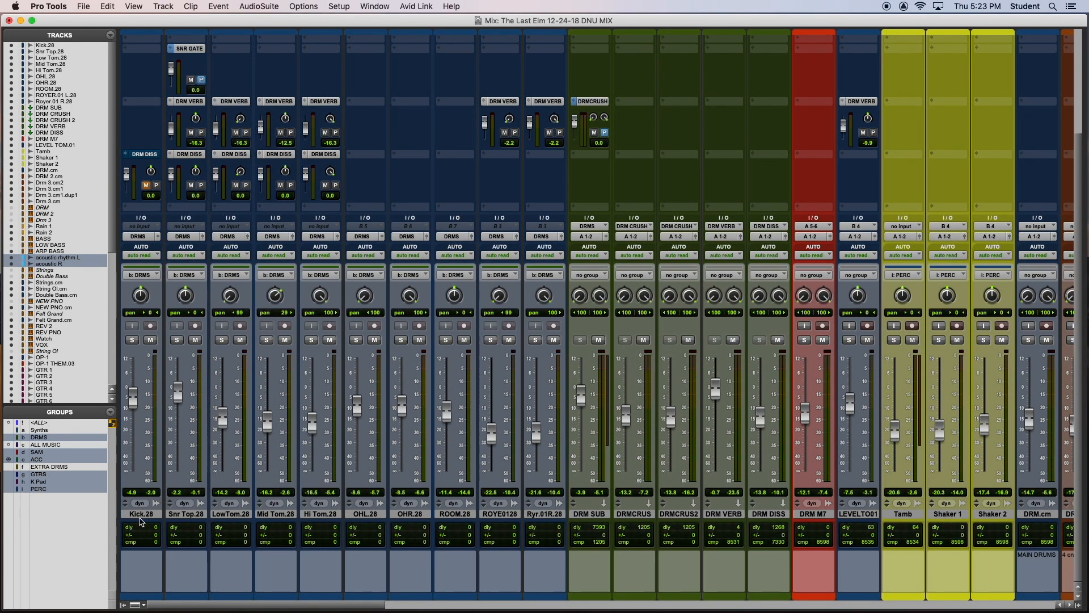
click(142, 515)
shift+click(550, 516)
right_click(550, 515)
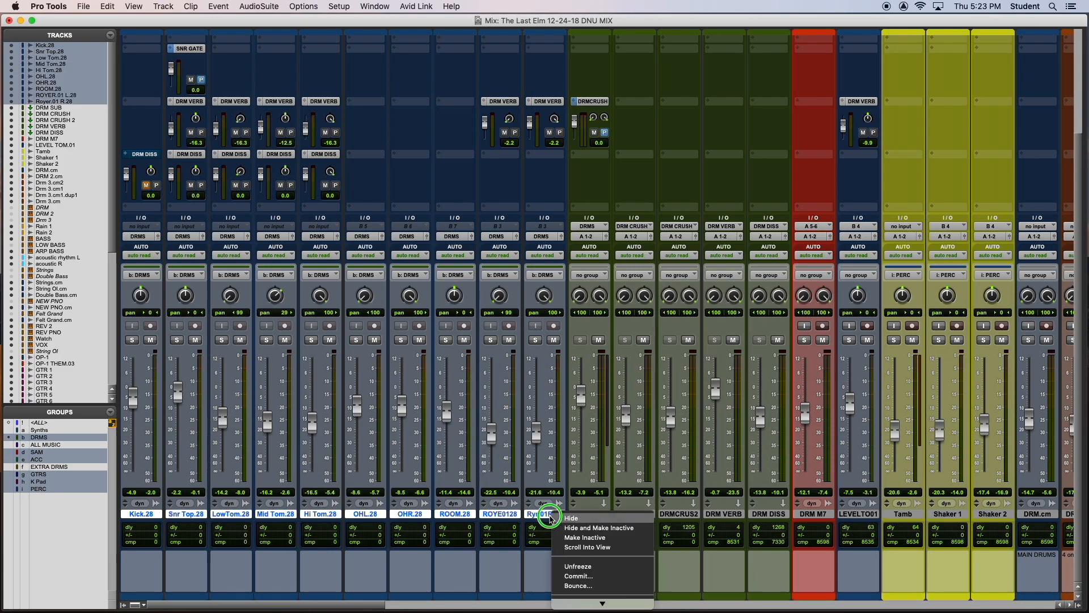
click(580, 568)
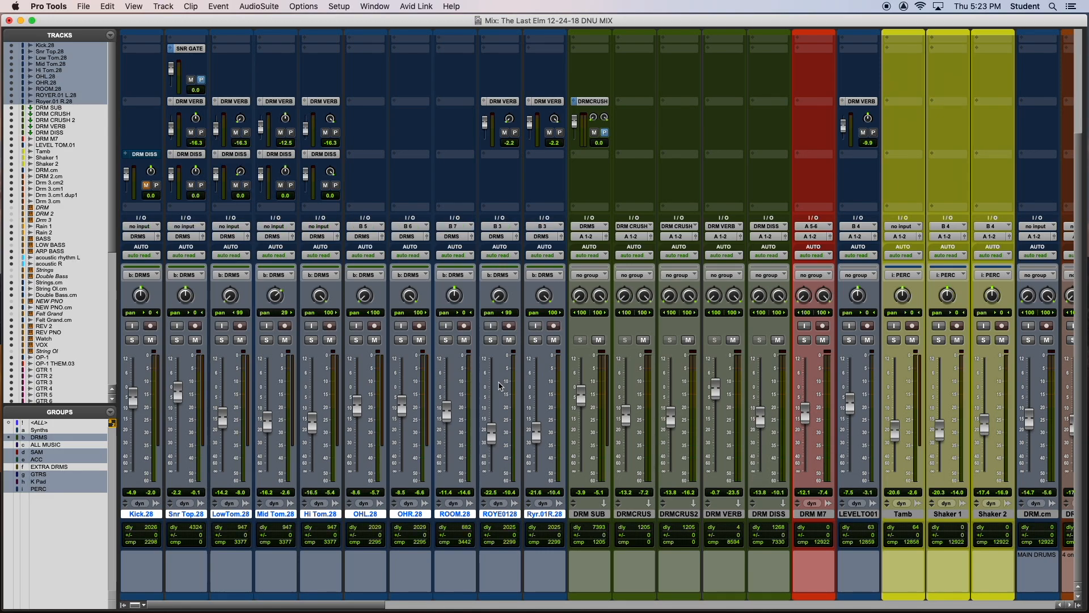
Solo the DRMS group tracks and play the session to hear the drums while viewing their inserts and sends
scroll(487, 351, up, 5)
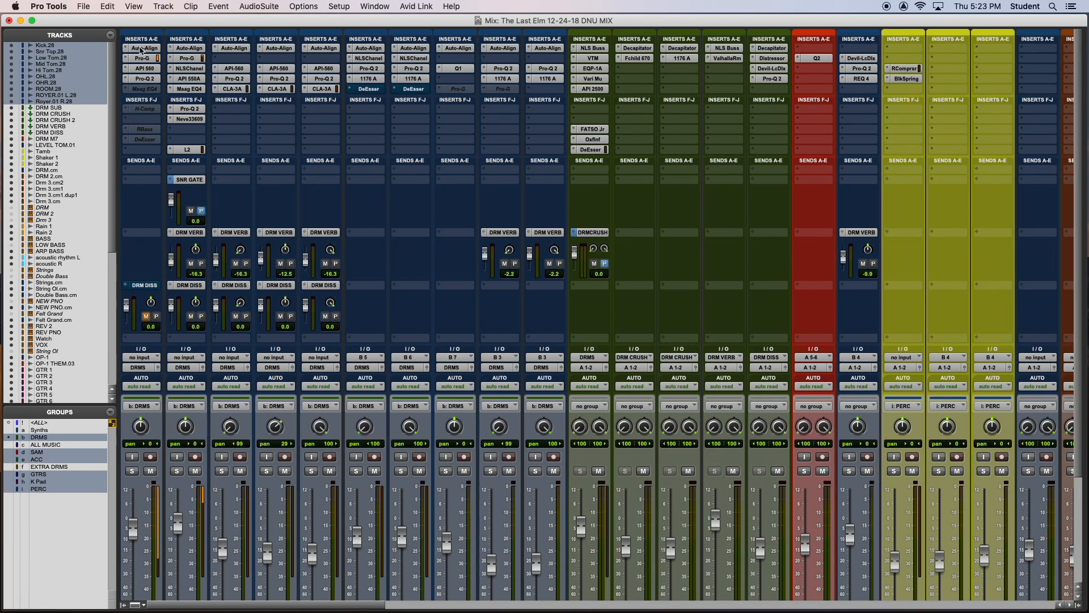
scroll(187, 187, down, 5)
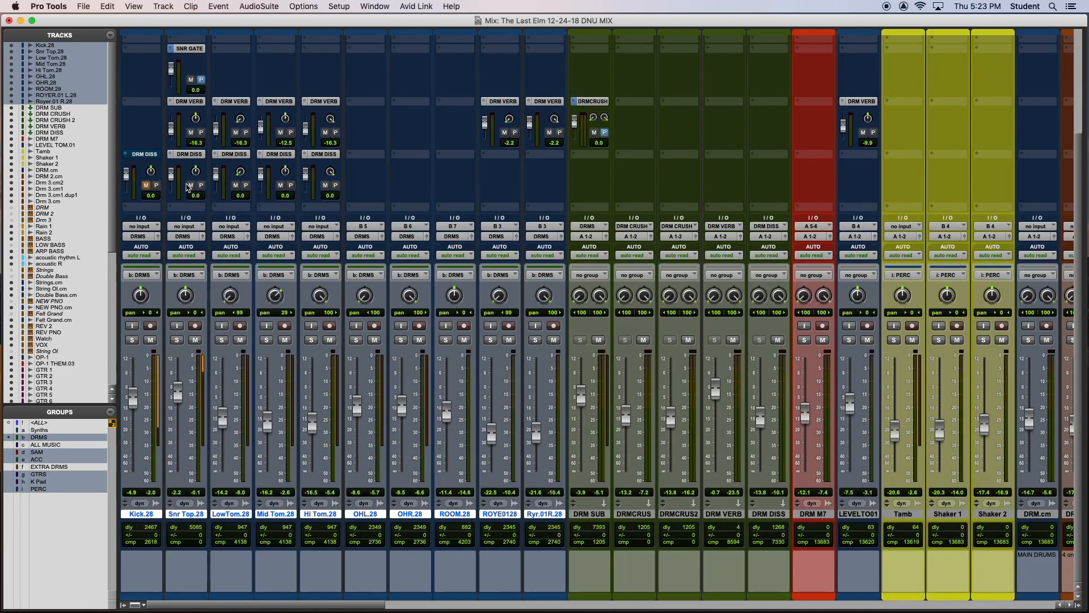
click(179, 341)
key(space)
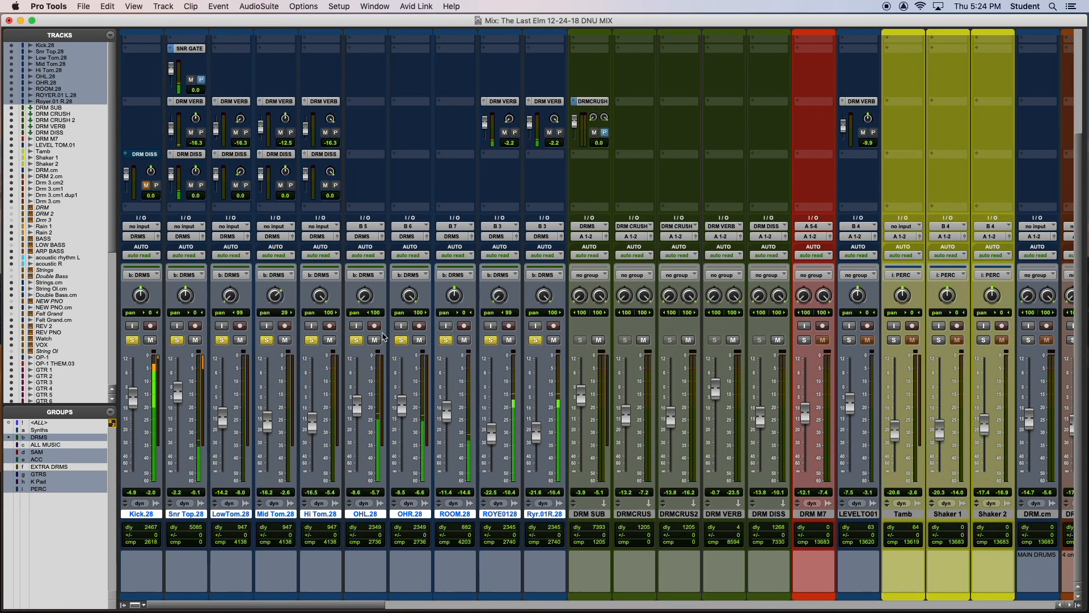
scroll(454, 397, up, 5)
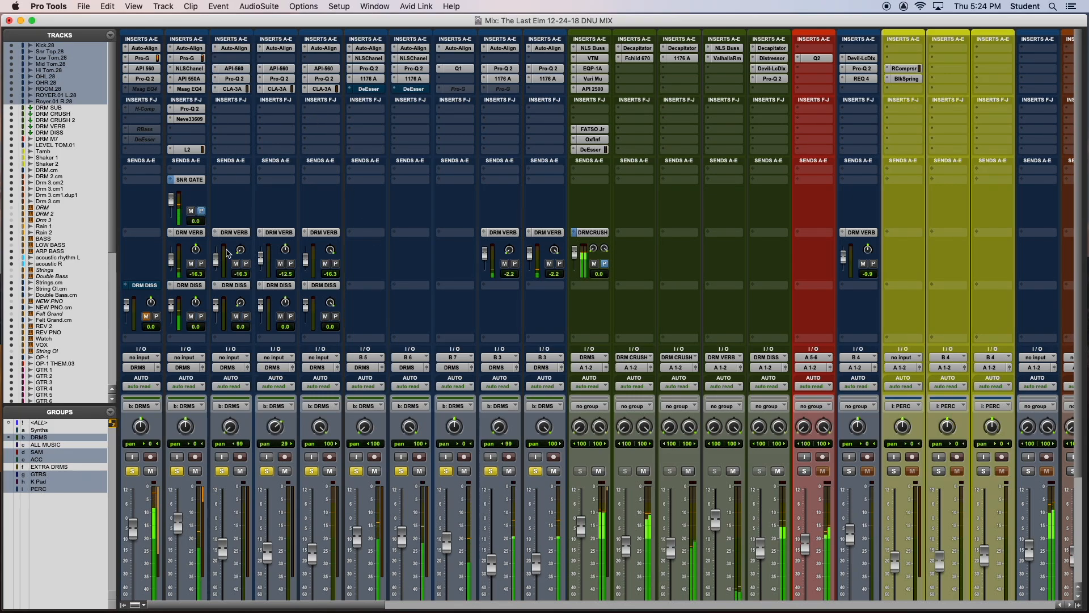
scroll(213, 425, down, 5)
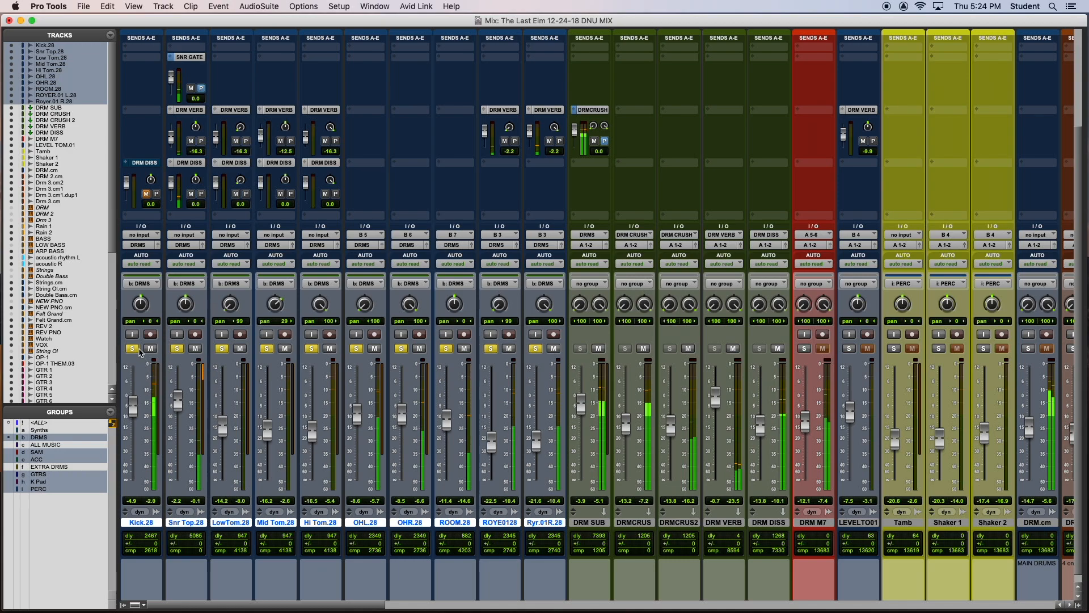
Clear the DRMS group's solo and solo only Kick.28, with its inserts in view
click(132, 348)
ctrl+click(132, 348)
scroll(155, 336, up, 5)
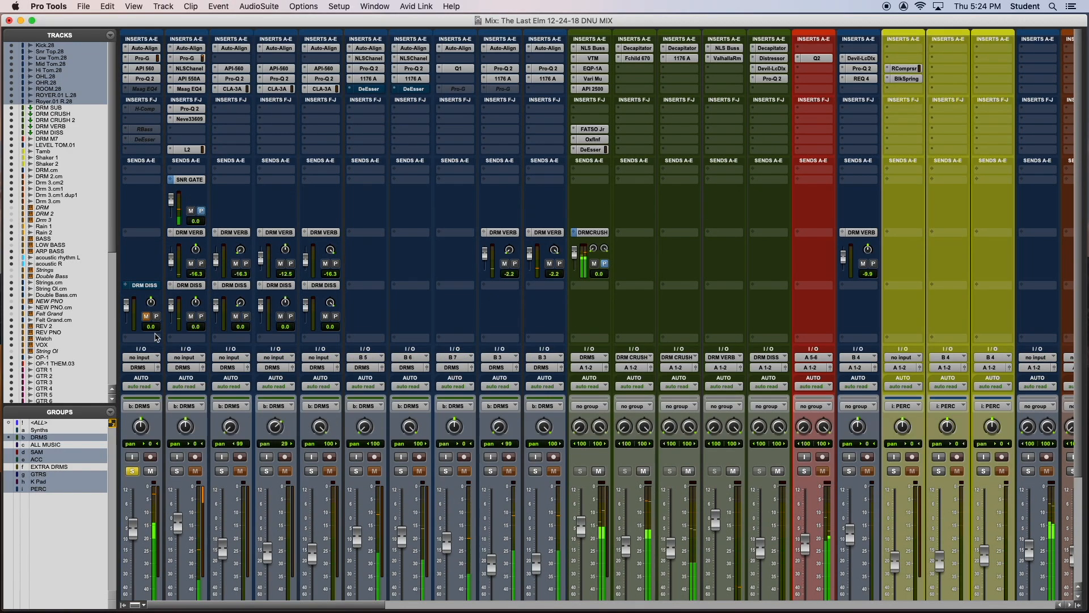
View the Auto-Align windows on Kick.28, Snr Top.28 and Low Tom.28, and close them
click(149, 48)
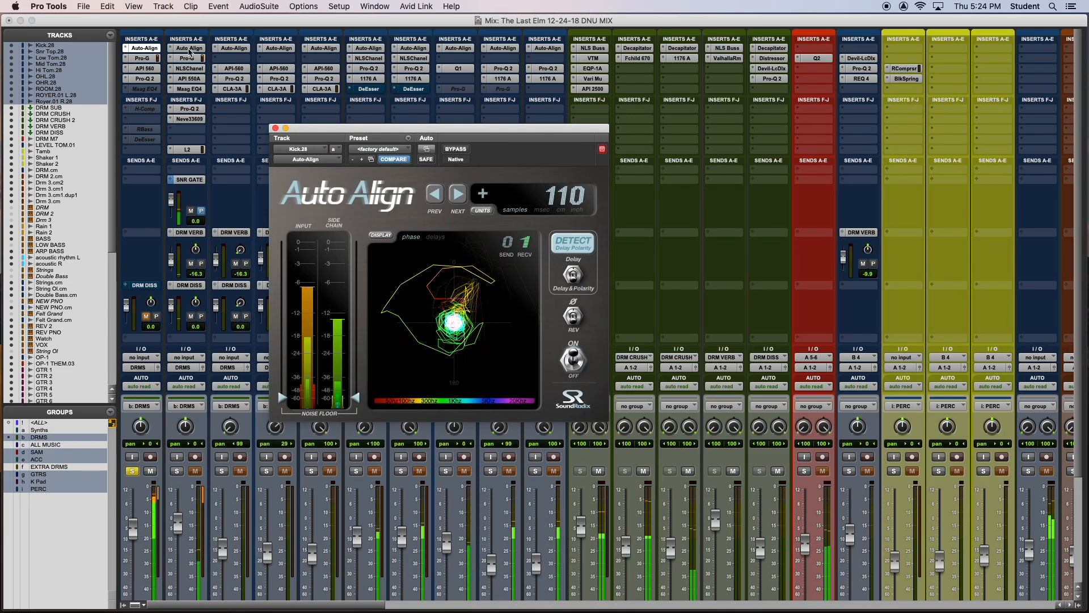
click(189, 49)
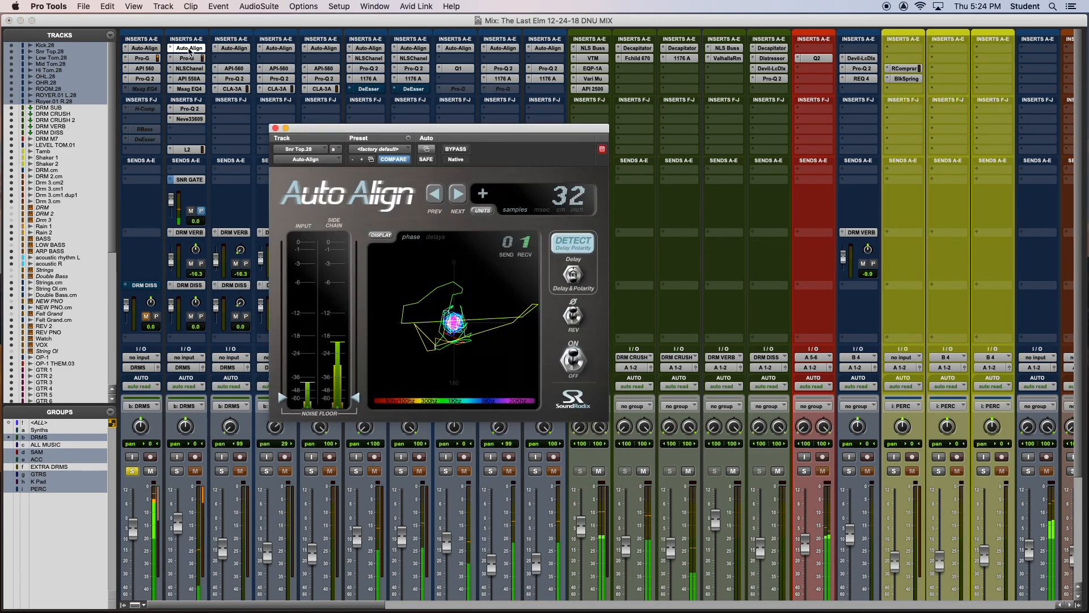
click(276, 128)
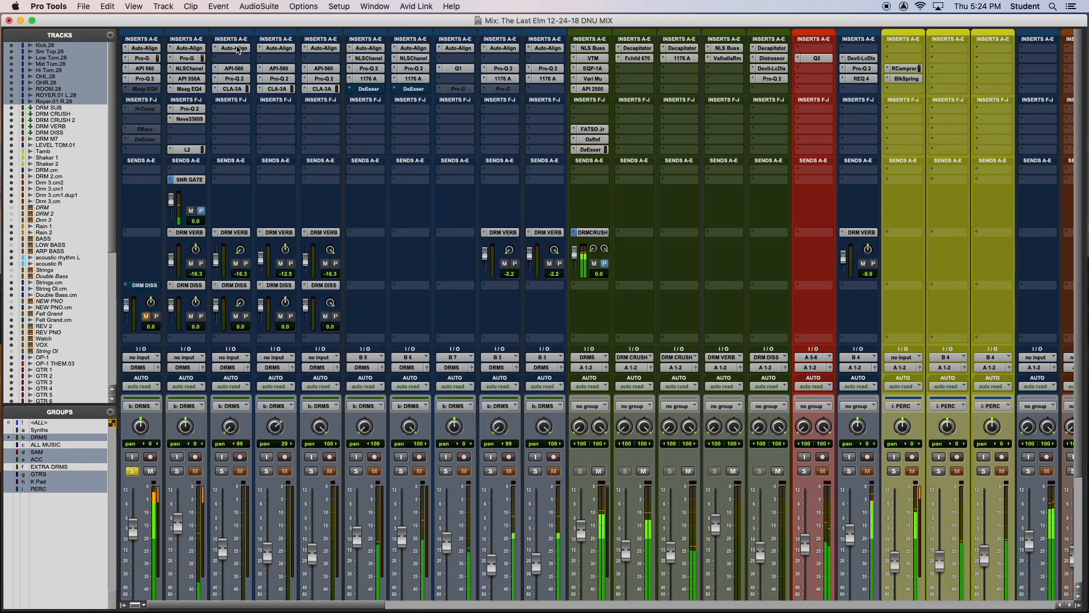
click(234, 49)
click(276, 129)
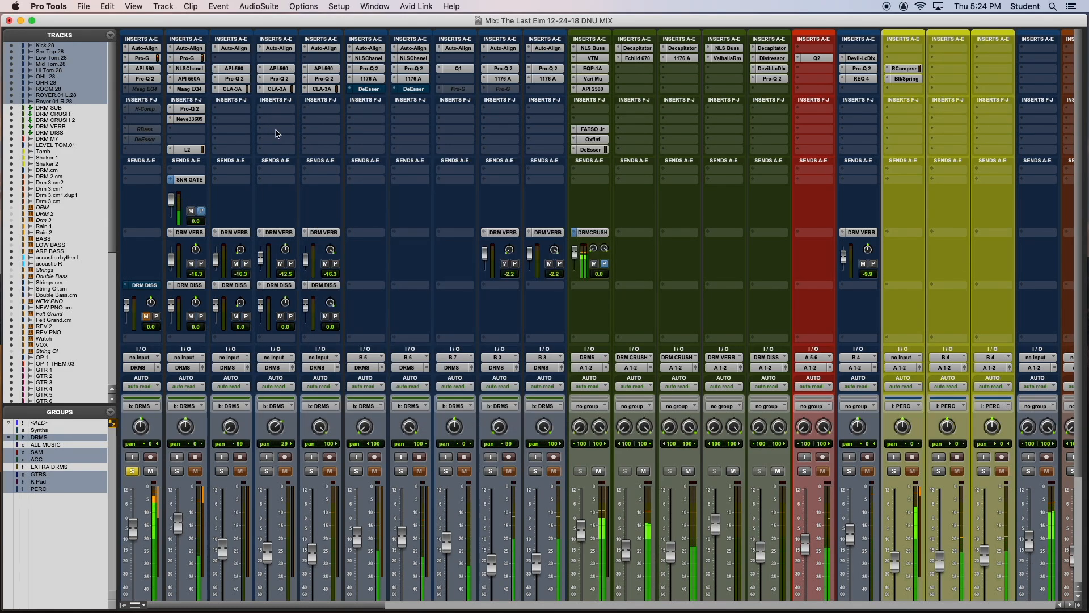
Review Pro-G, API 560 and Pro-Q 2 on Kick.28, toggling bypass on the track's inserts to compare the sound
click(146, 59)
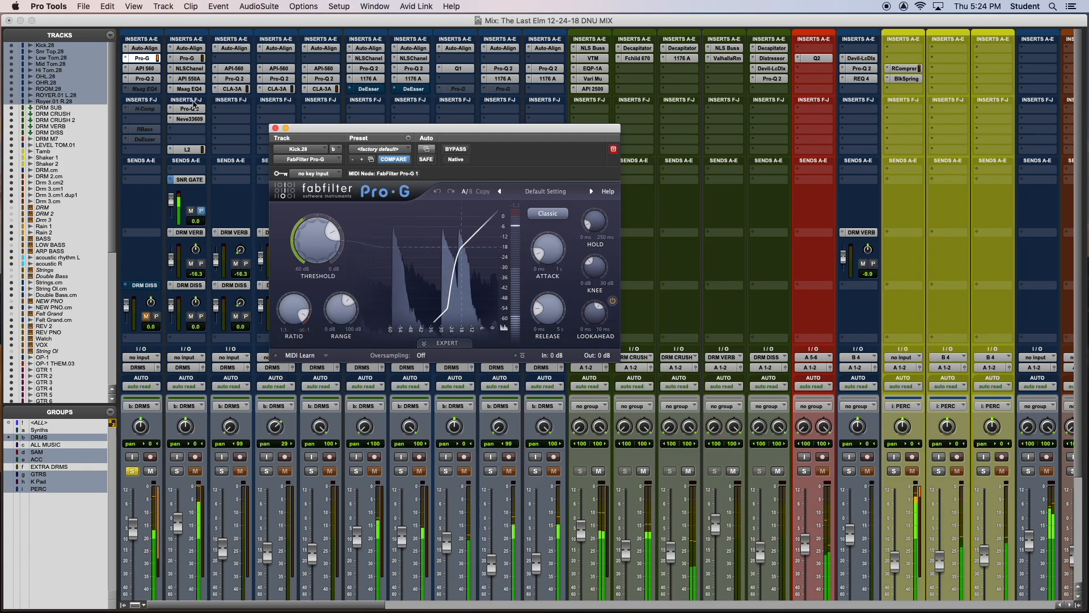
click(147, 69)
drag(406, 133, 480, 70)
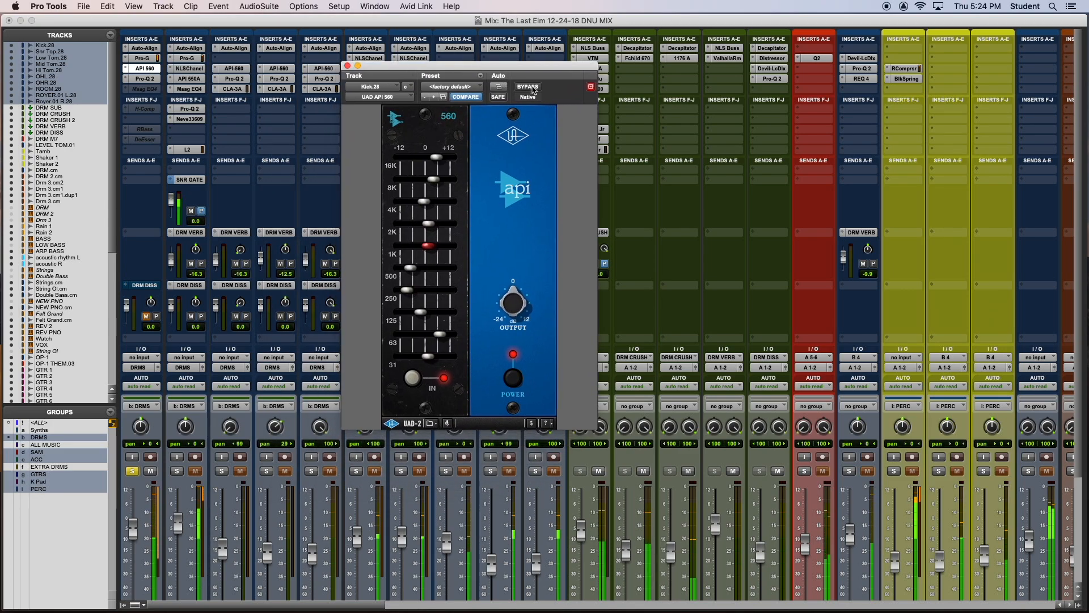
shift+super+click(151, 49)
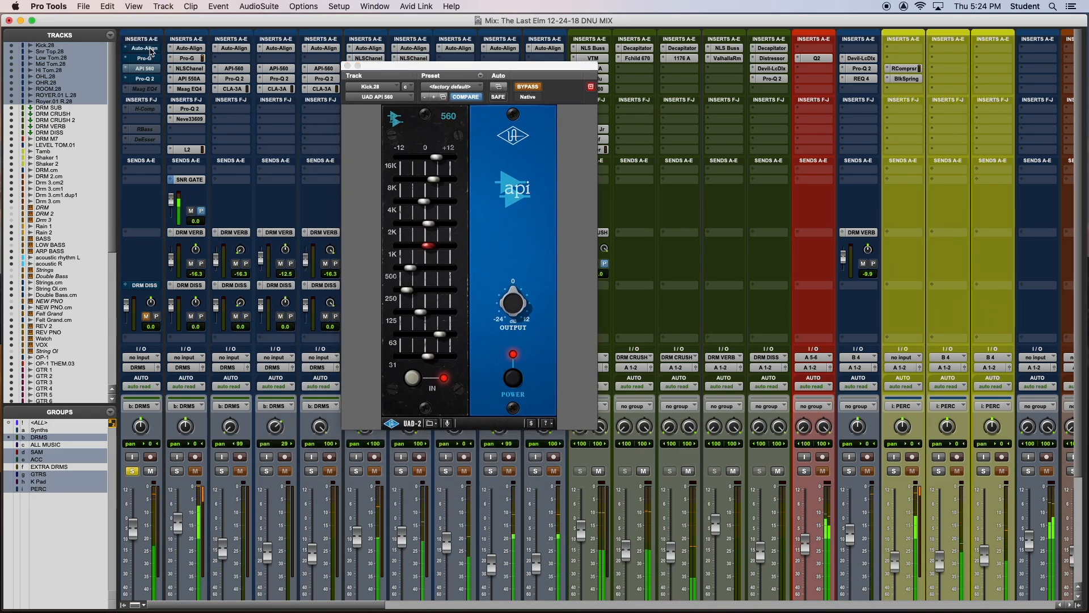
shift+super+click(151, 50)
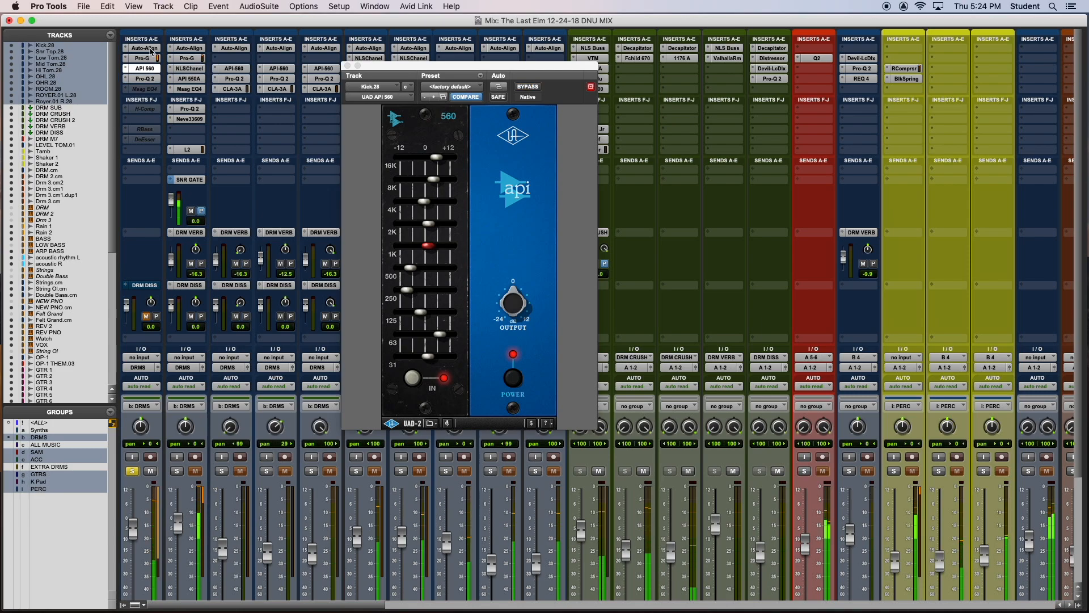
click(148, 79)
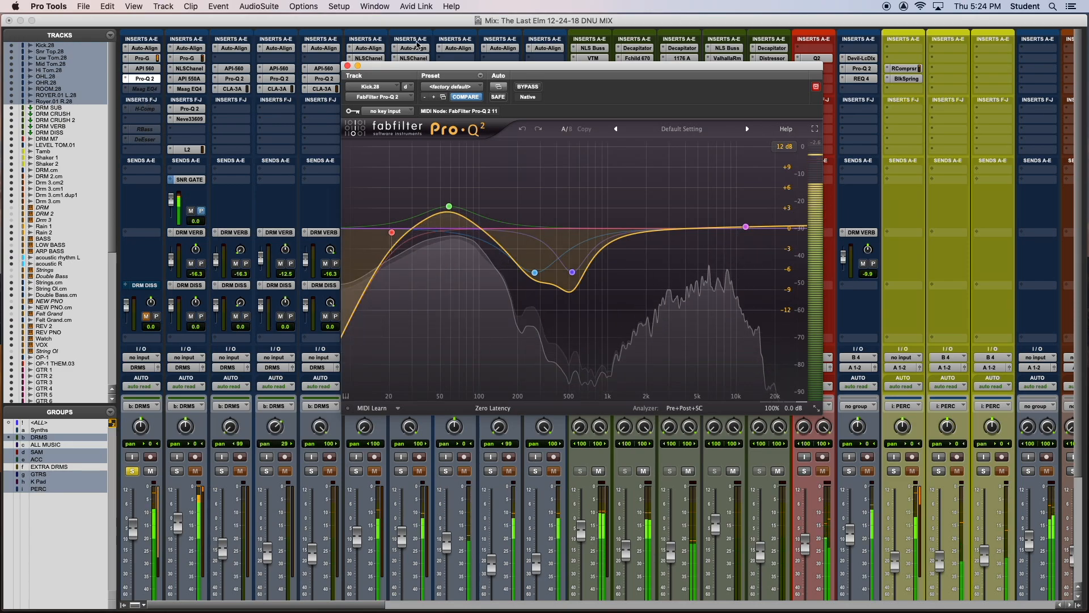
click(348, 66)
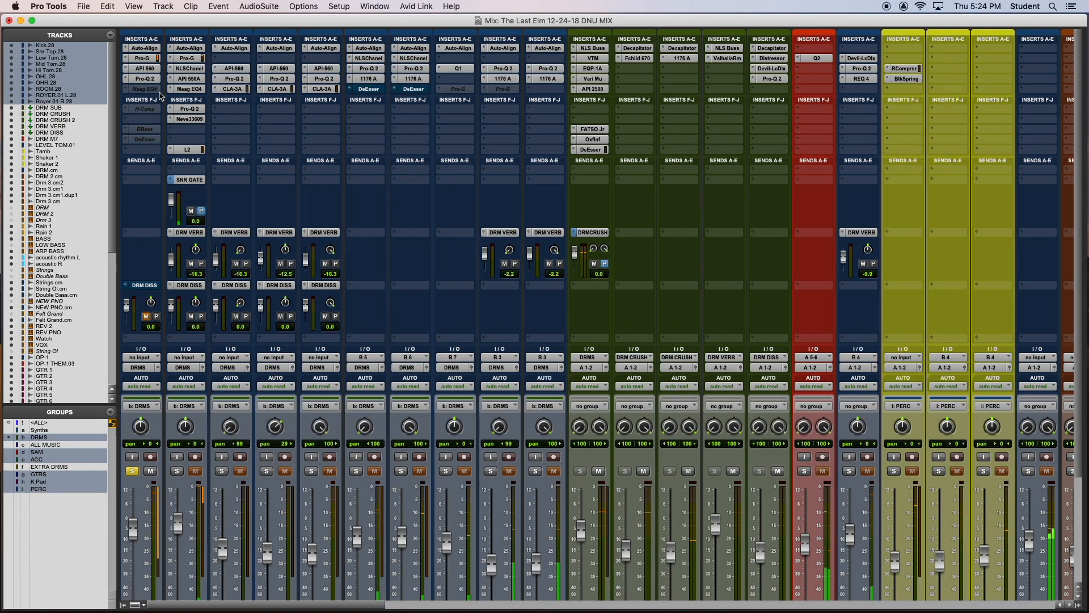
Solo only Snr Top.28 in place of the kick, with its inserts in view
scroll(192, 228, down, 5)
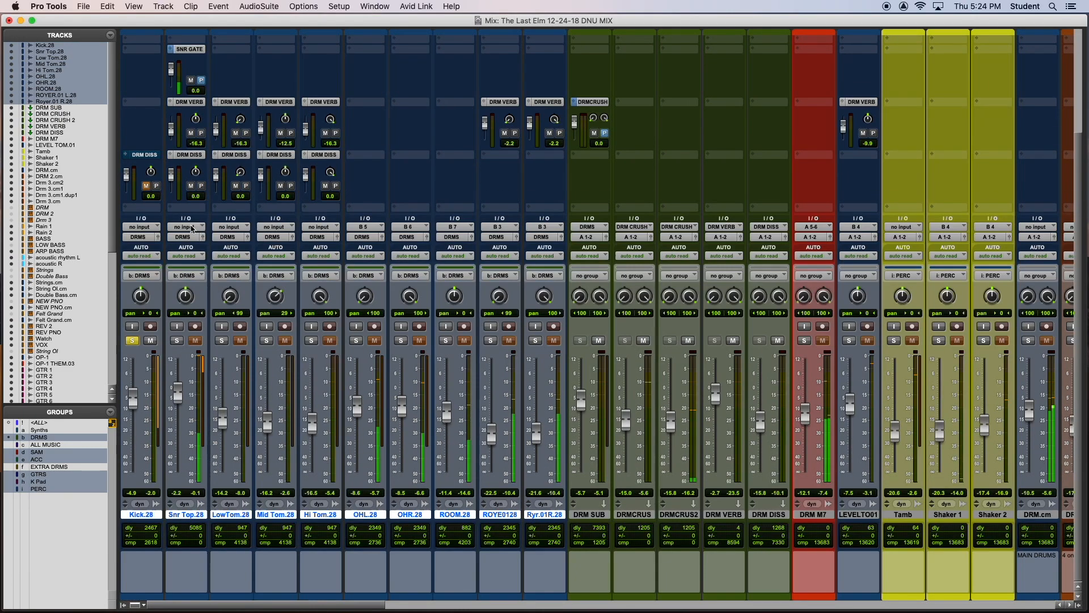
click(177, 340)
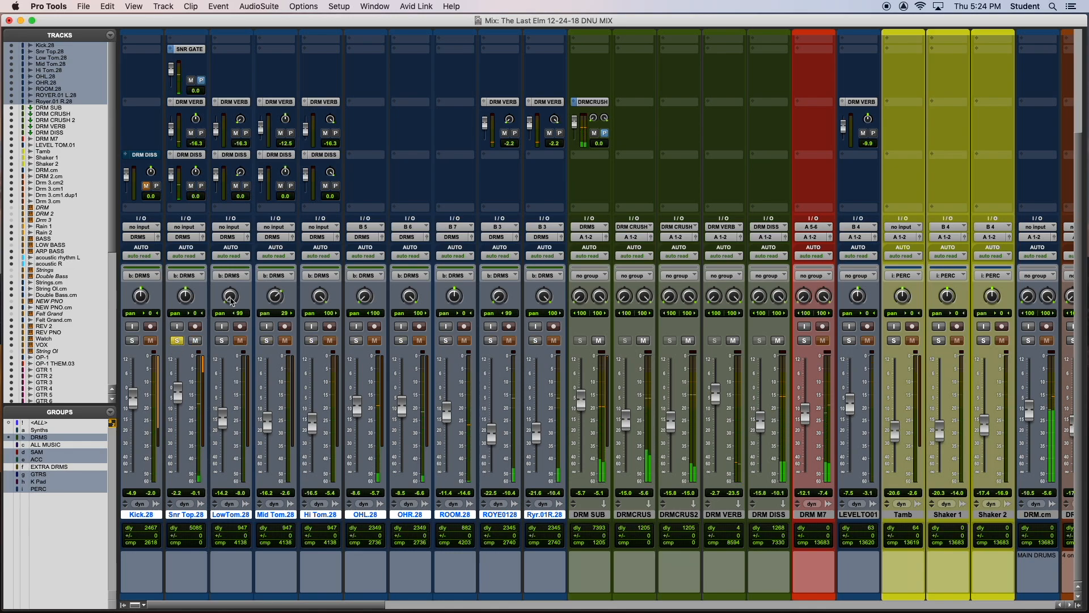
scroll(225, 308, up, 5)
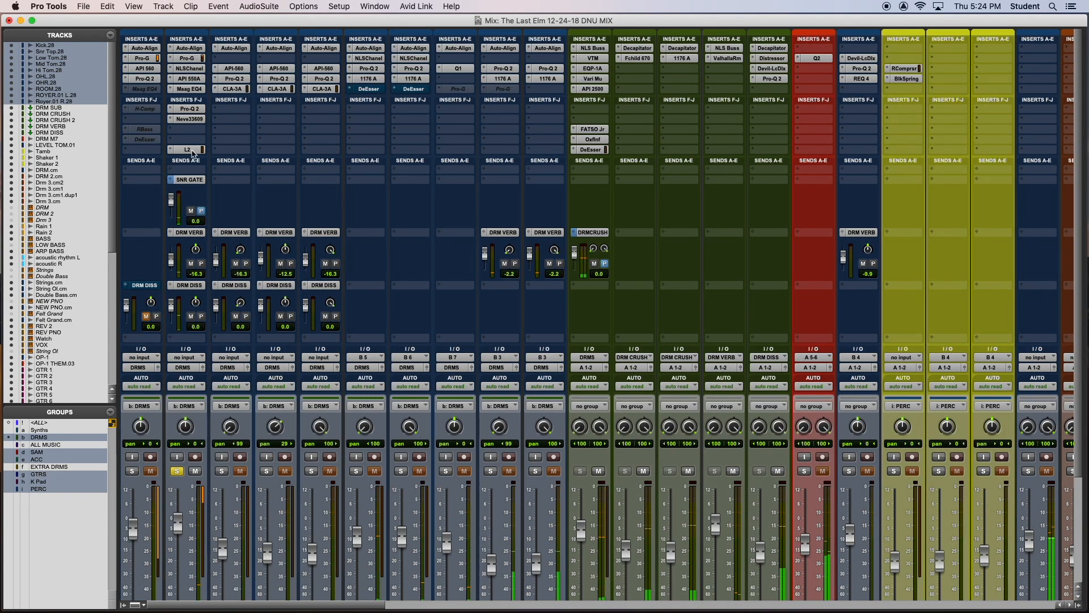
Open Auto-Align, Pro-G and NLS Channel on Snr Top.28 in turn to view their settings
click(193, 48)
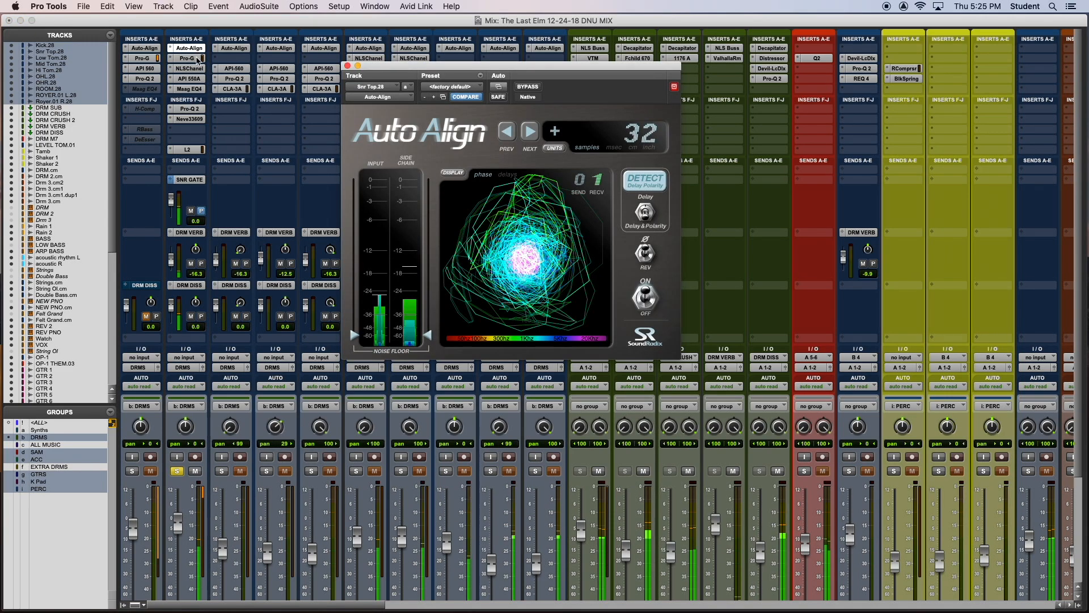
click(196, 59)
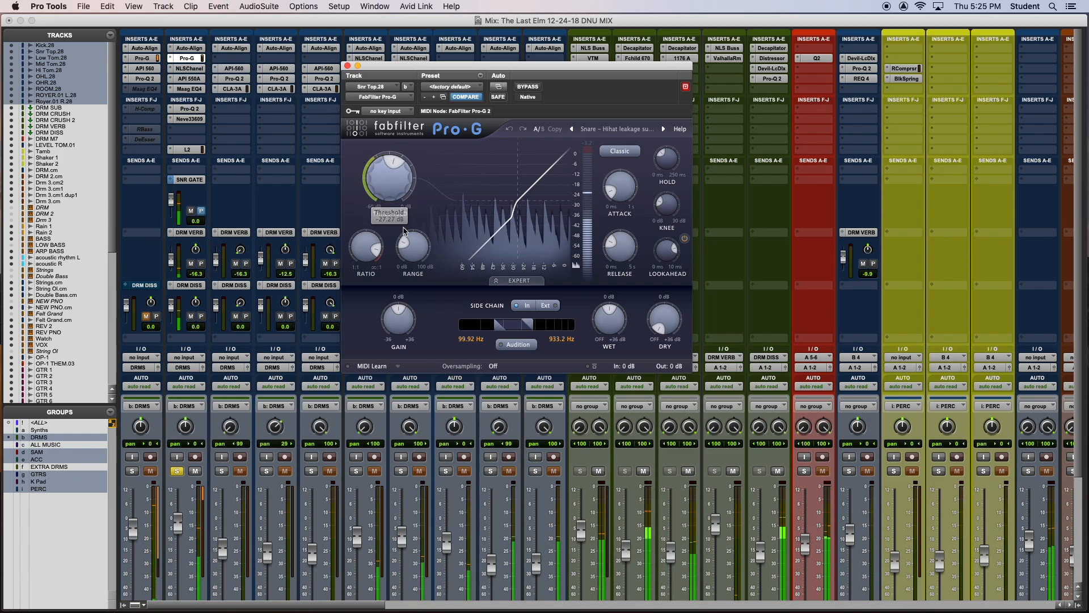
click(188, 68)
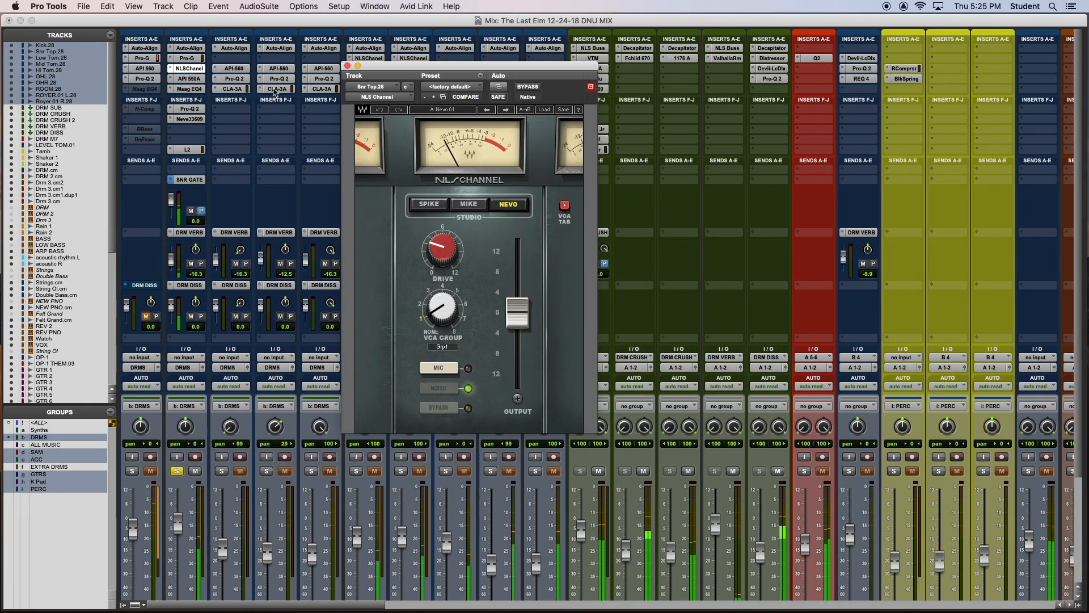
Toggle bypass on NLS Channel and API 550A on Snr Top.28 to compare the sound
click(527, 87)
click(528, 89)
click(528, 88)
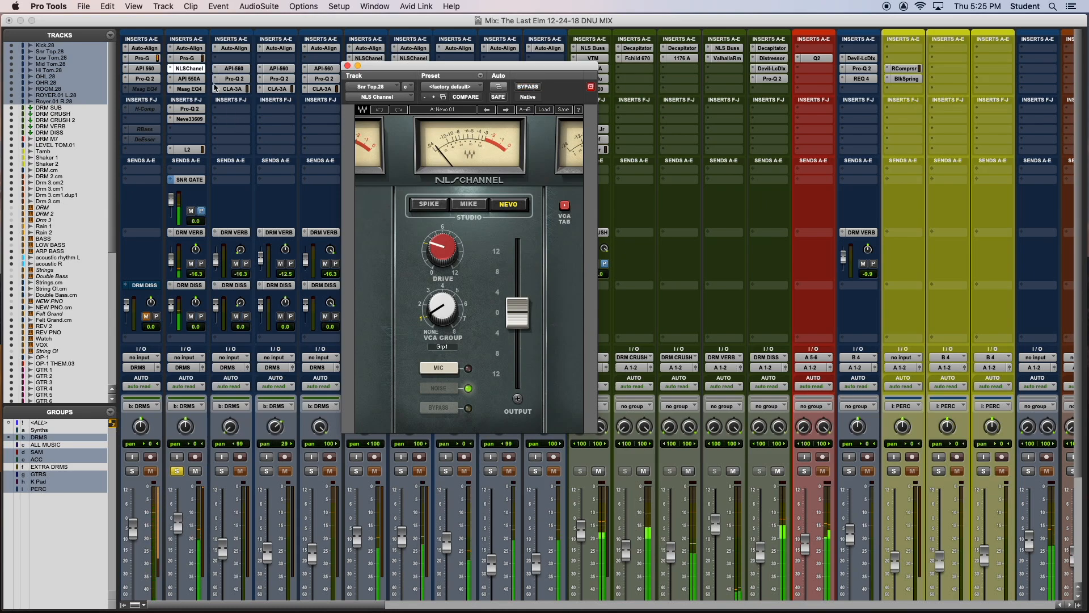
click(194, 78)
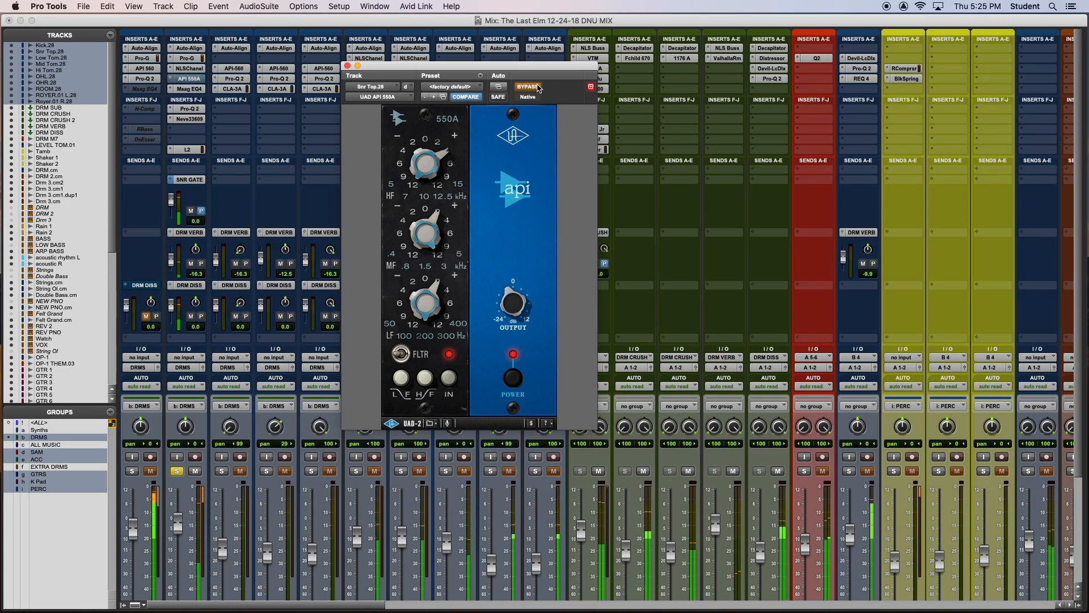
click(537, 88)
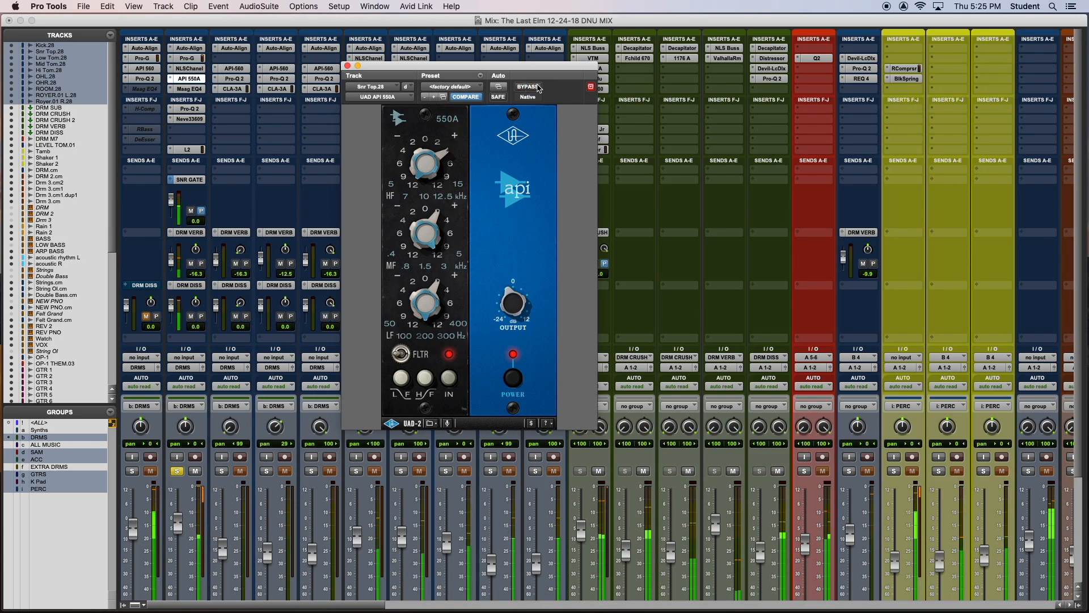
View the Maag EQ4 and Pro-Q 2 settings on Snr Top.28
click(195, 89)
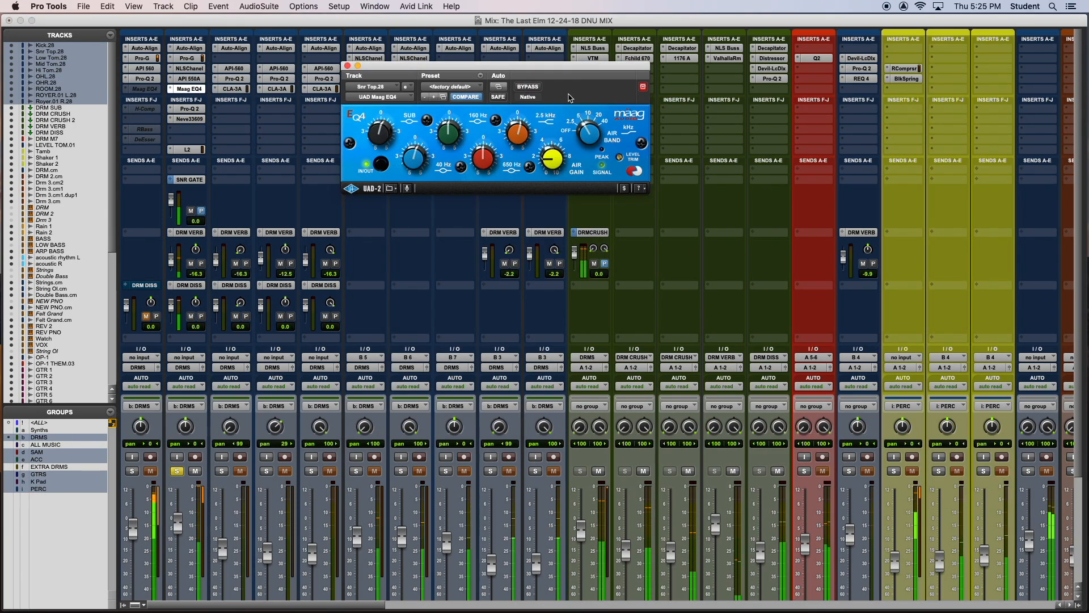
drag(577, 67, 615, 194)
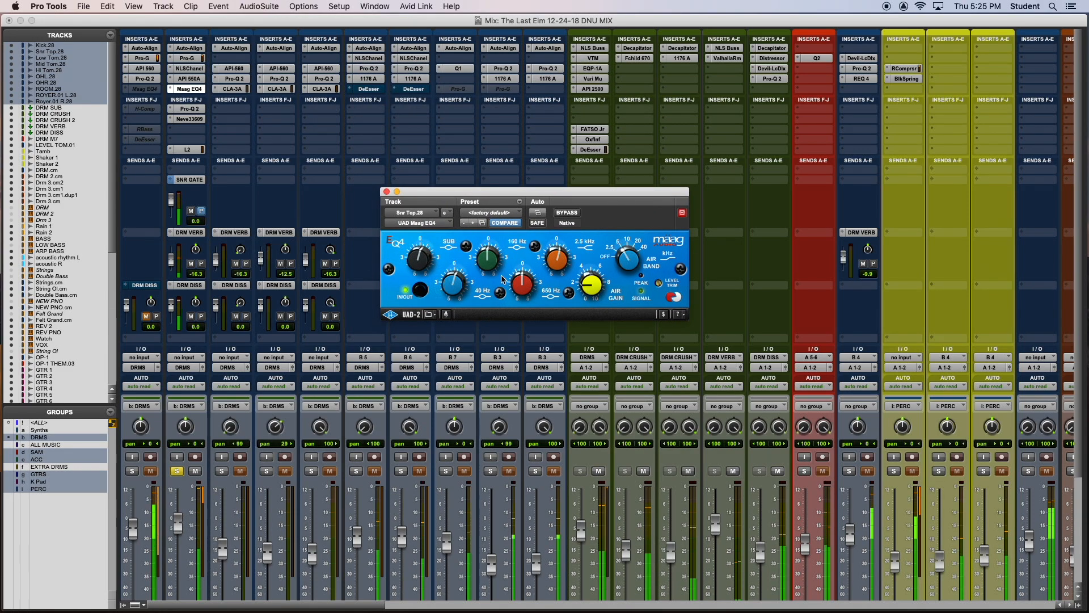
click(198, 110)
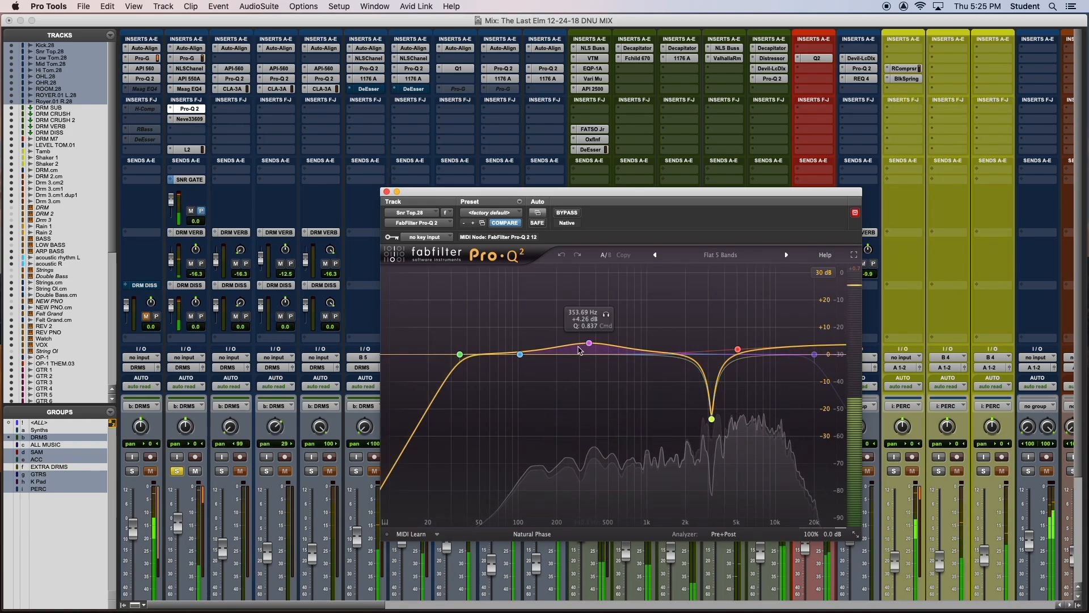
Compare Neve 33609 bypassed and active on Snr Top.28, view its L2 limiter, and close the plug-in window
click(191, 120)
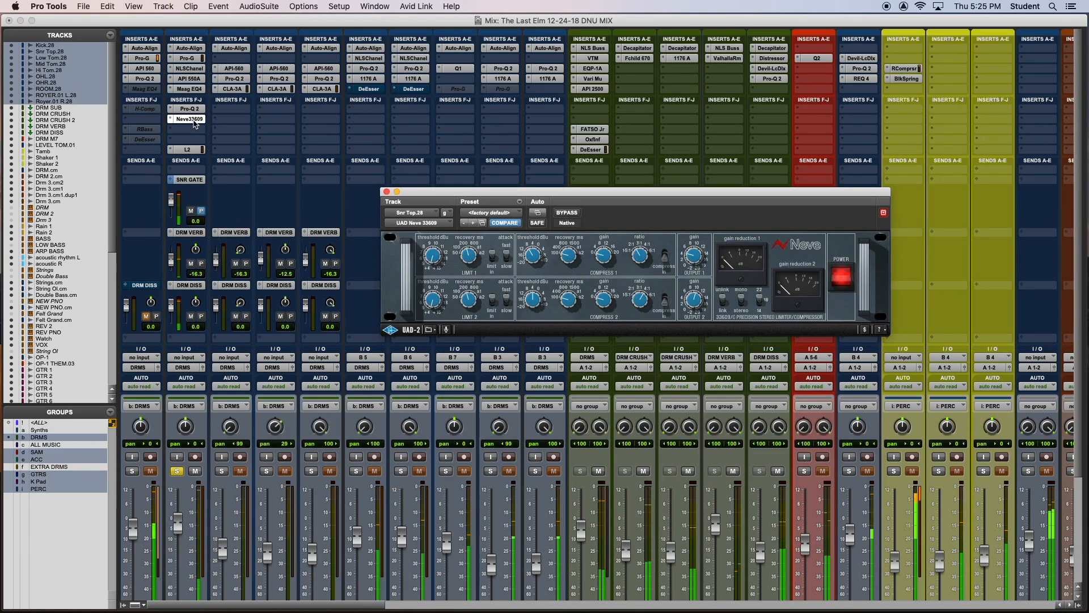
super+click(194, 120)
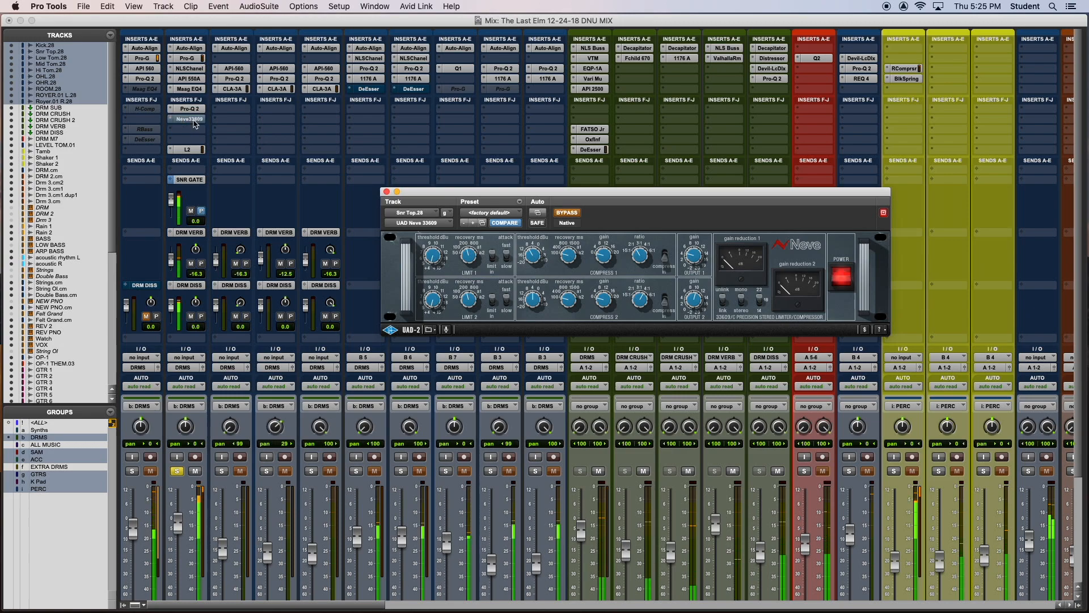
super+click(194, 121)
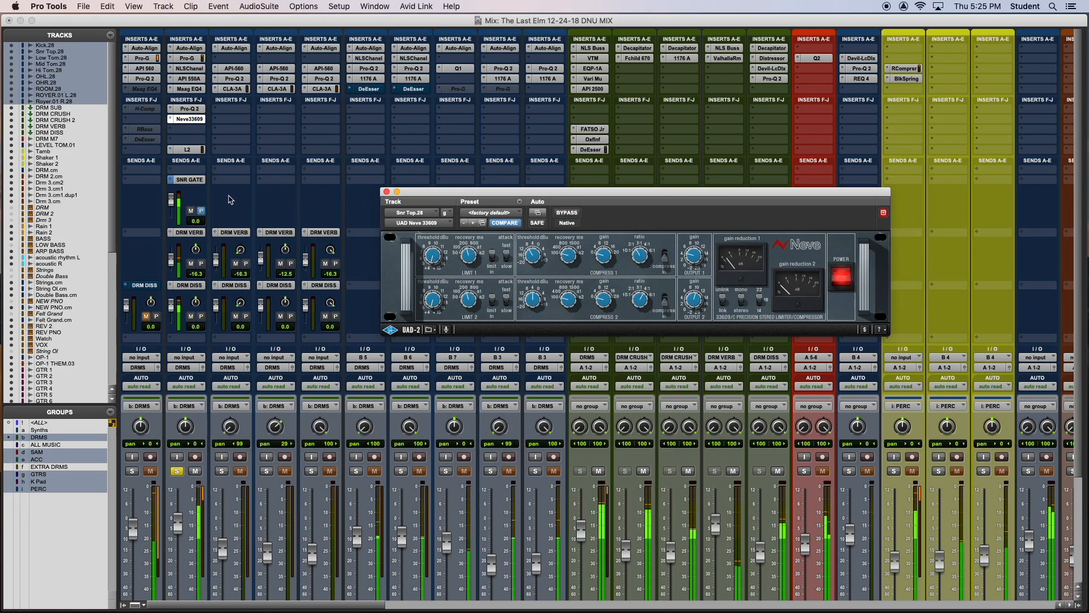
click(188, 149)
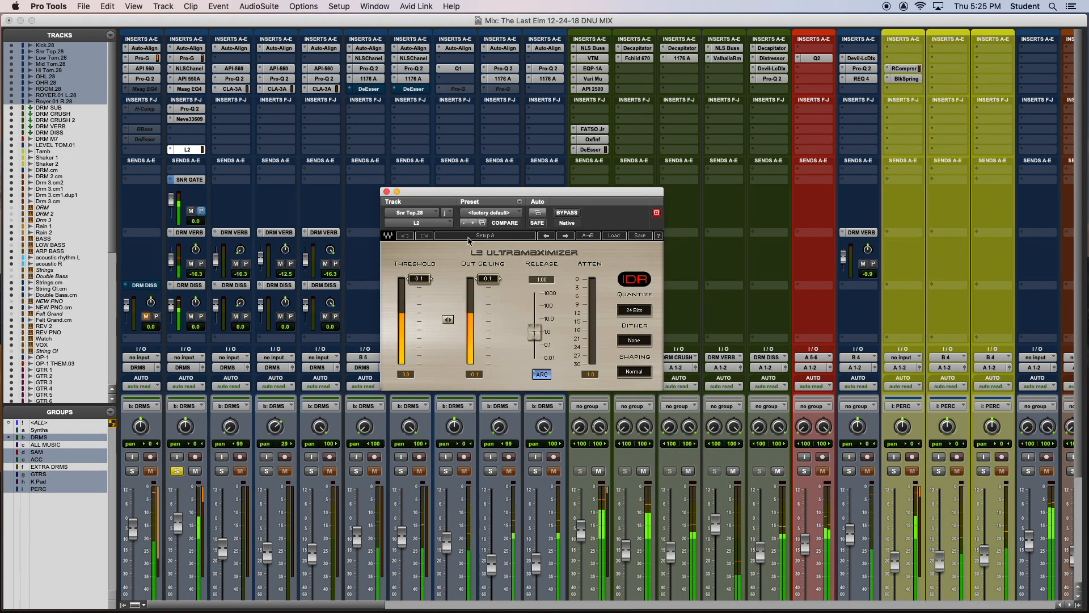
click(387, 192)
Clear the solo on Snr Top.28, leaving no drum track soloed
scroll(294, 310, down, 1)
scroll(294, 309, down, 5)
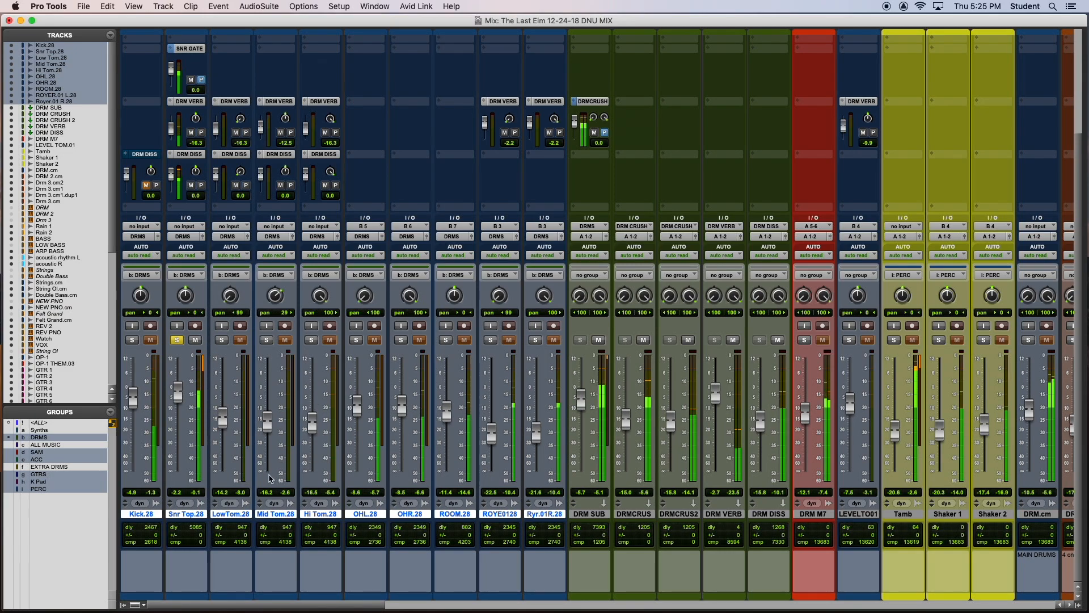
click(222, 341)
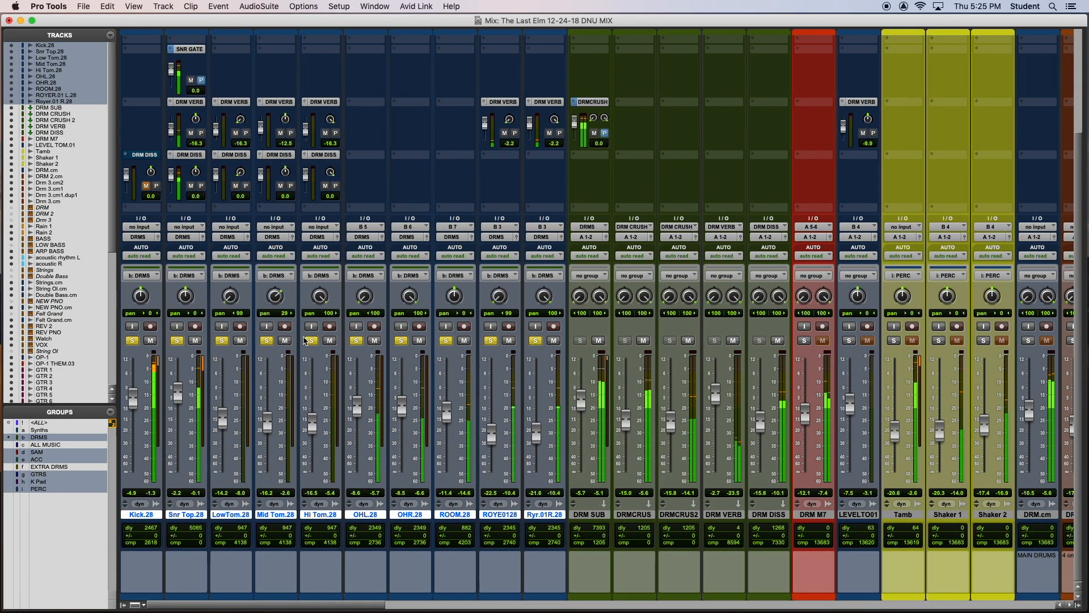
scroll(214, 384, up, 5)
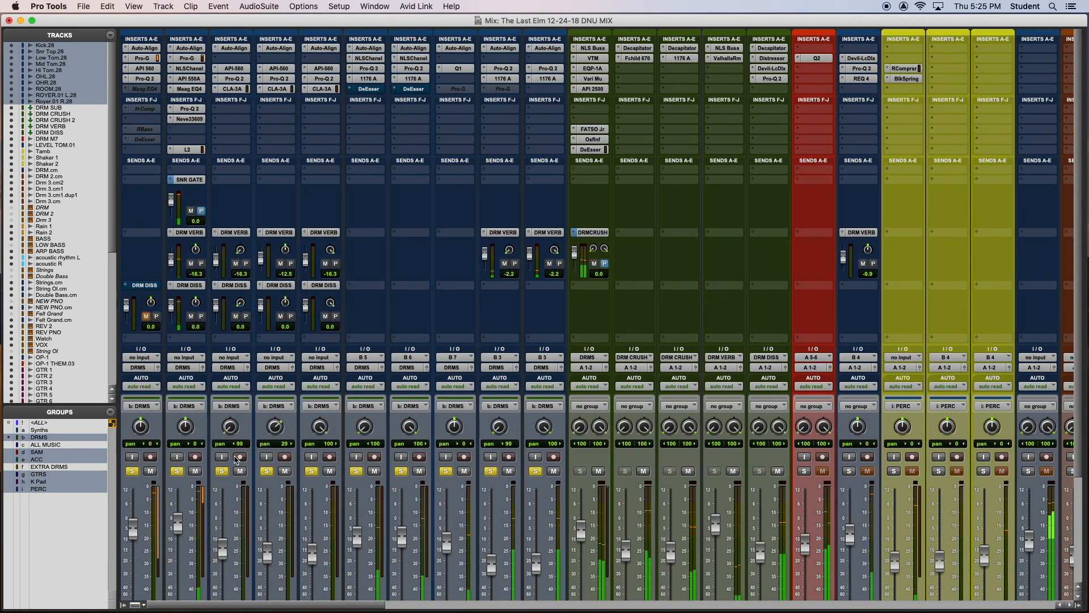
click(221, 471)
scroll(223, 475, down, 5)
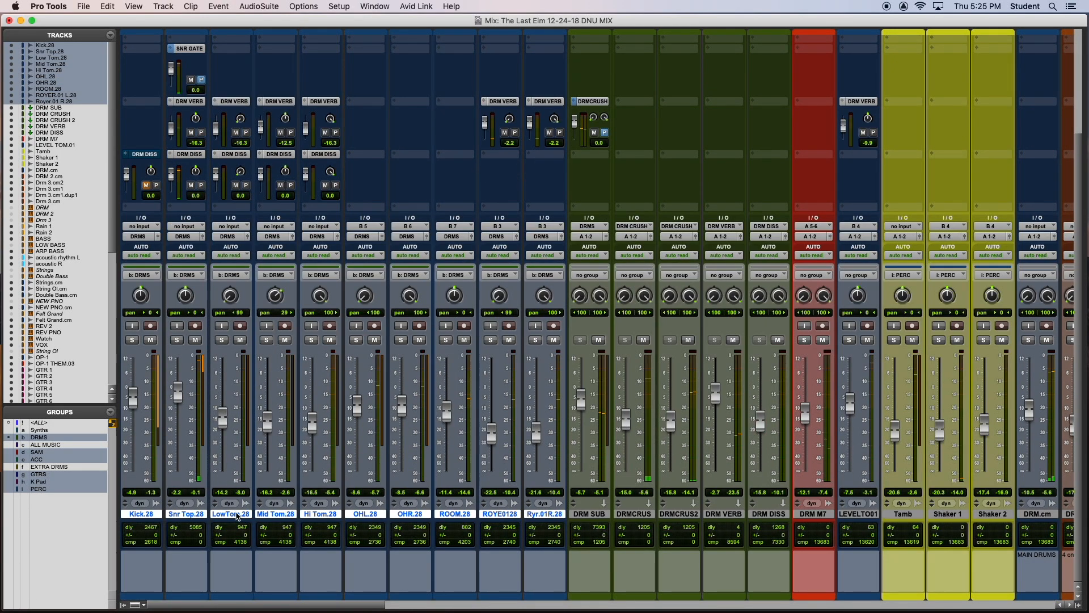
Select the Low Tom.28, Mid Tom.28 and Hi Tom.28 tracks and solo the three together
click(236, 514)
shift+click(312, 512)
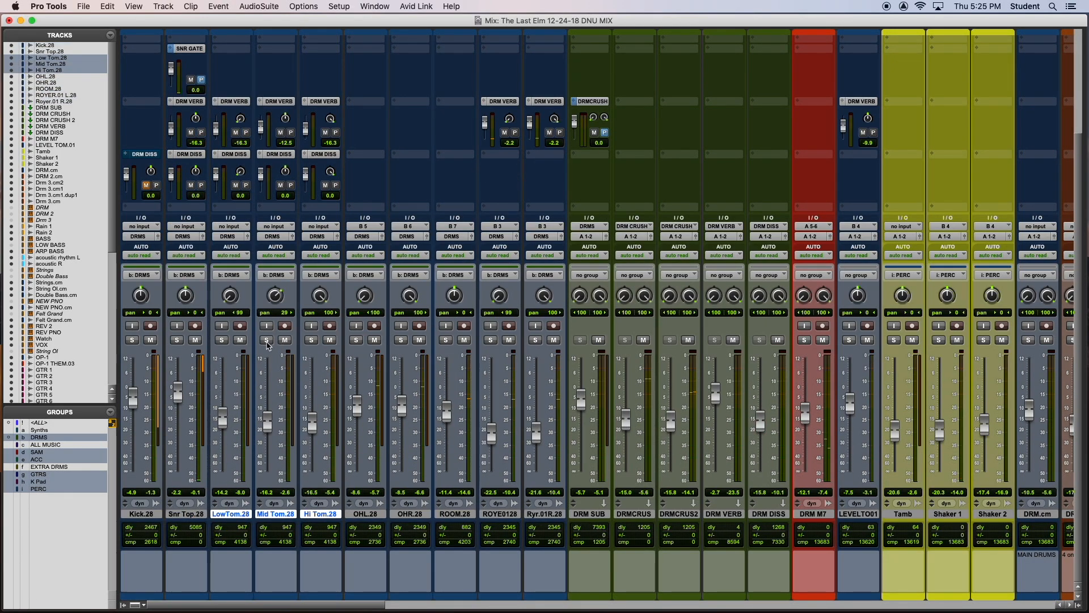
click(267, 340)
Examine the tom tracks' clips along the timeline in the Edit window, checking around bars 63, 42 and 29
key(super+equal)
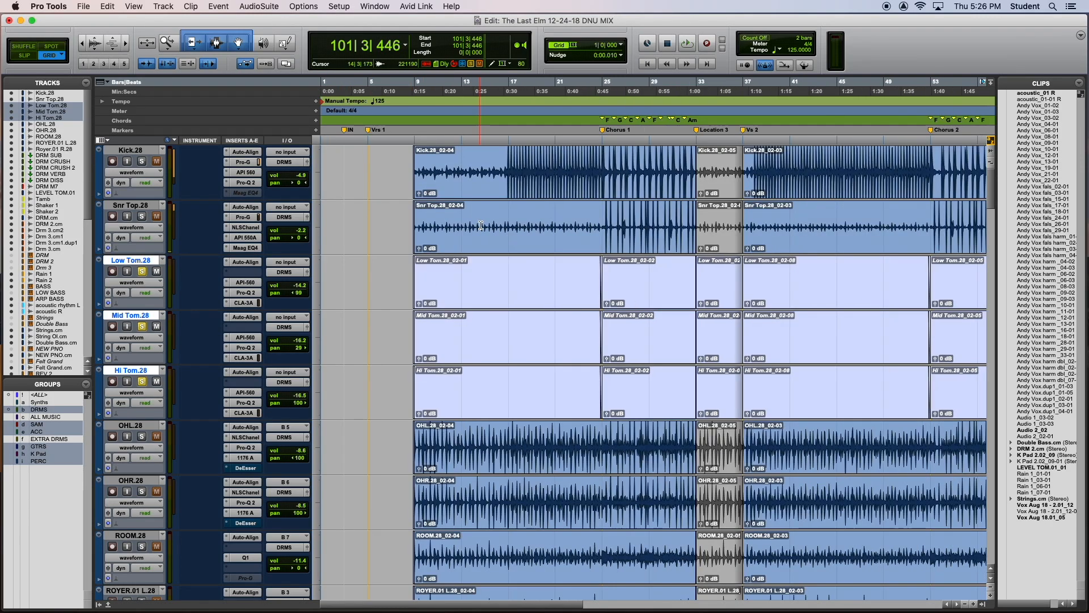
key(super+bracketleft)
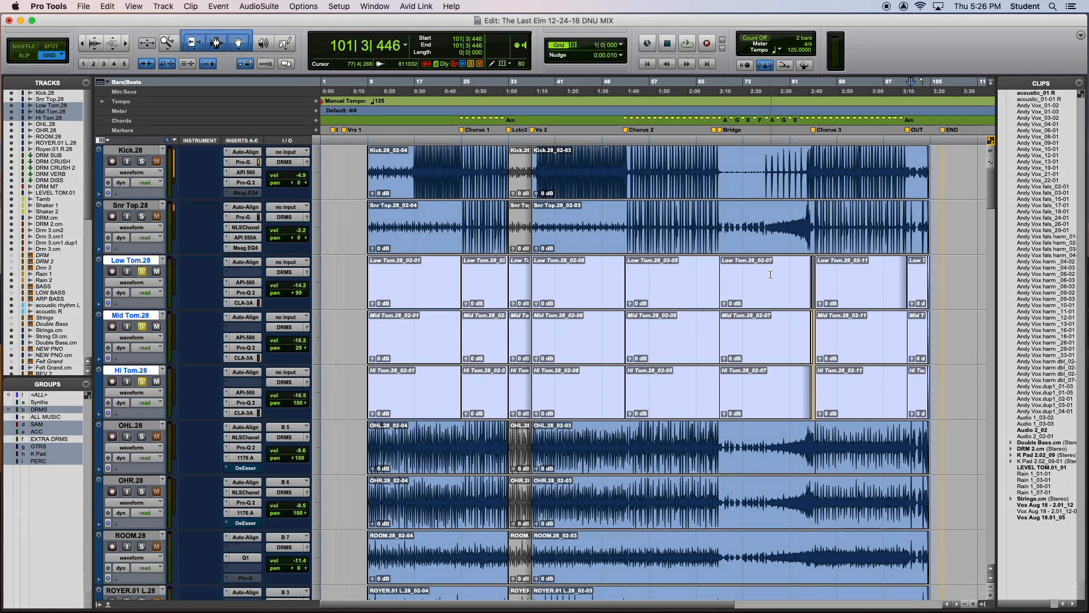
click(684, 224)
key(t)
key(r)
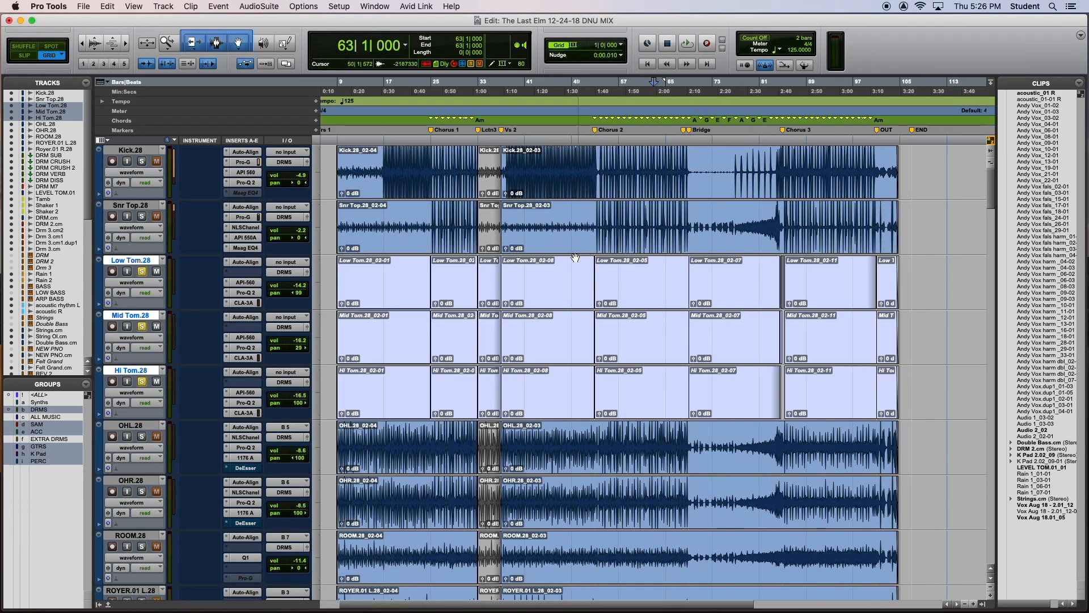
scroll(517, 299, down, 3)
scroll(516, 299, up, 3)
click(528, 274)
key(t)
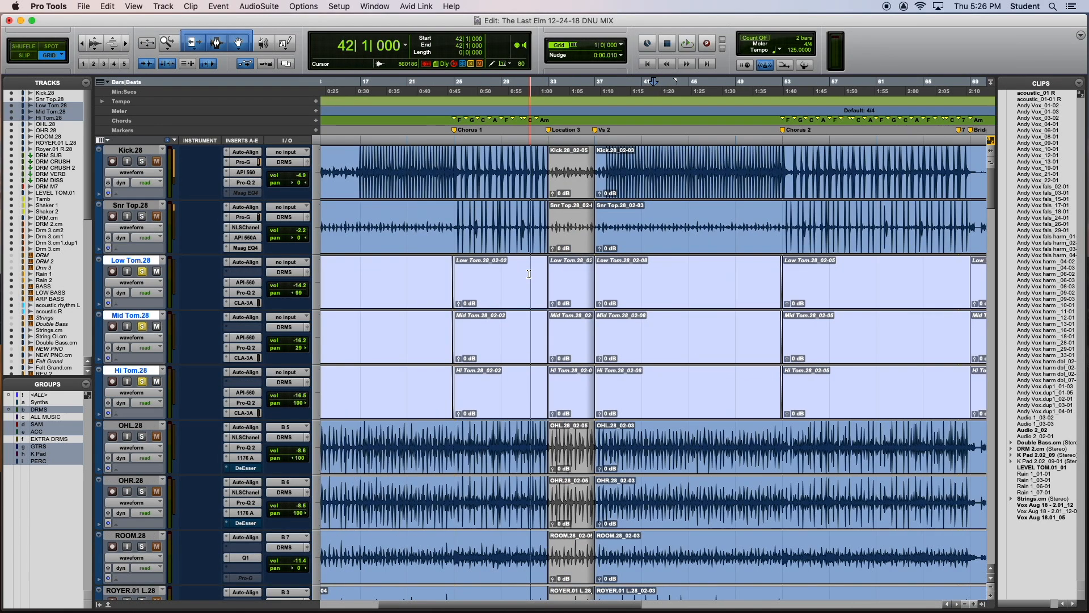
key(r)
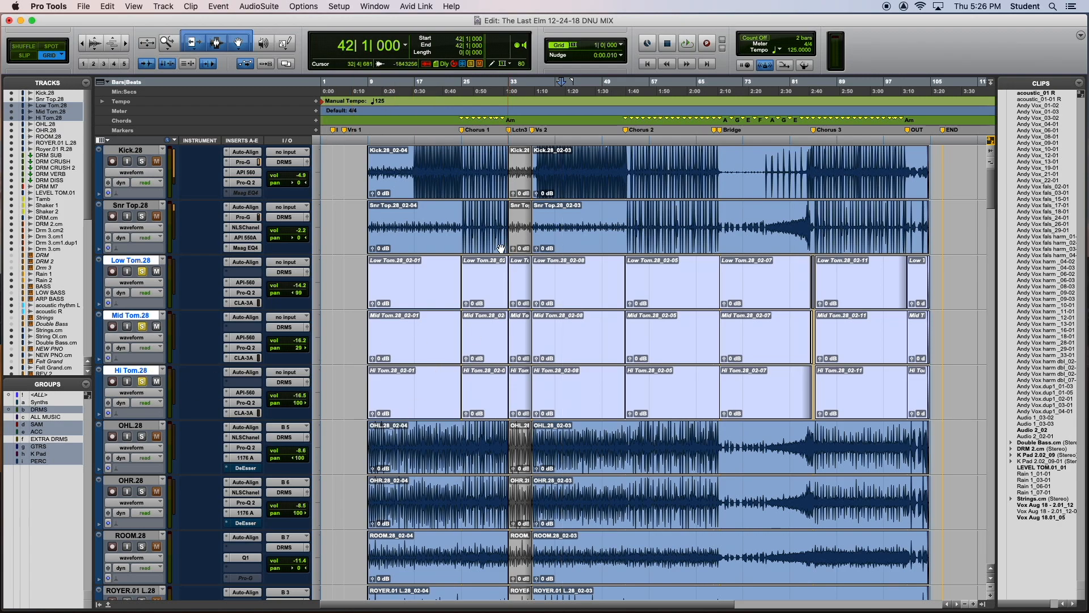
click(482, 266)
key(t)
key(r)
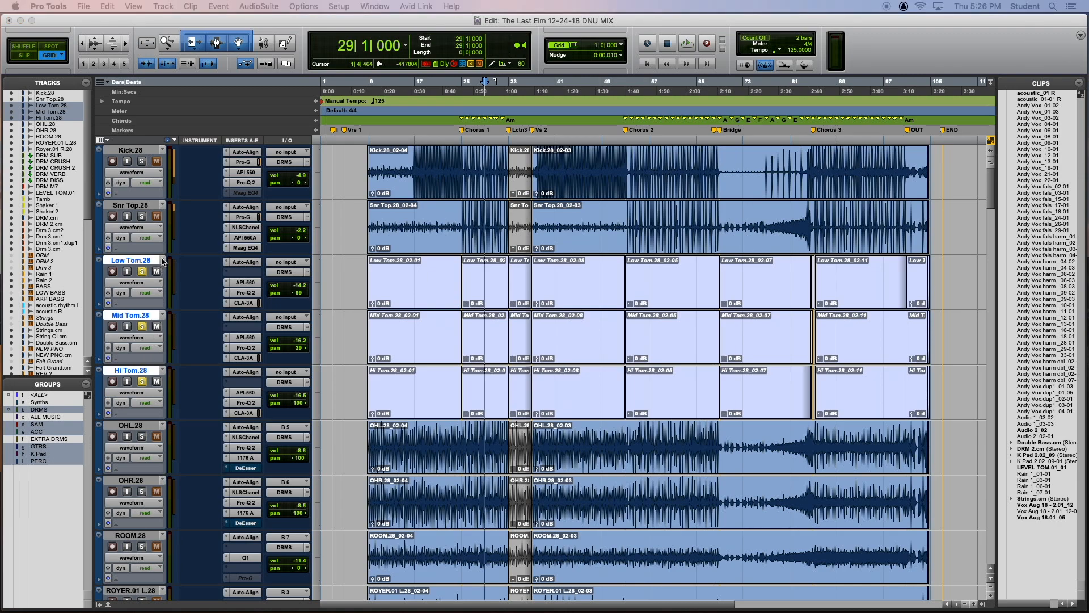
click(164, 260)
click(177, 305)
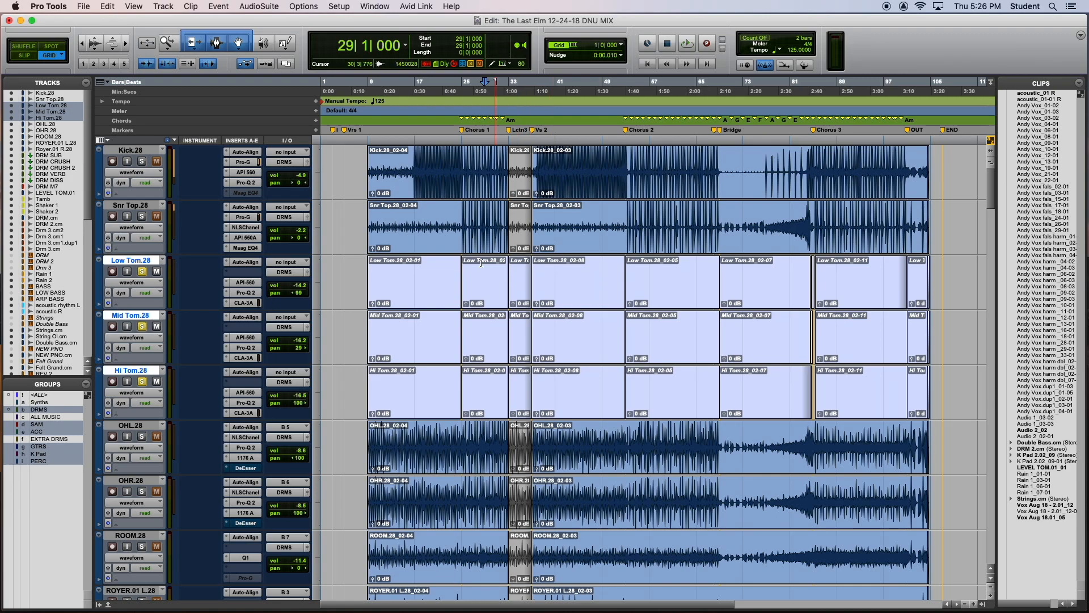
Undo the unfreezing of the drum tracks and play the soloed toms from bar 13
click(84, 6)
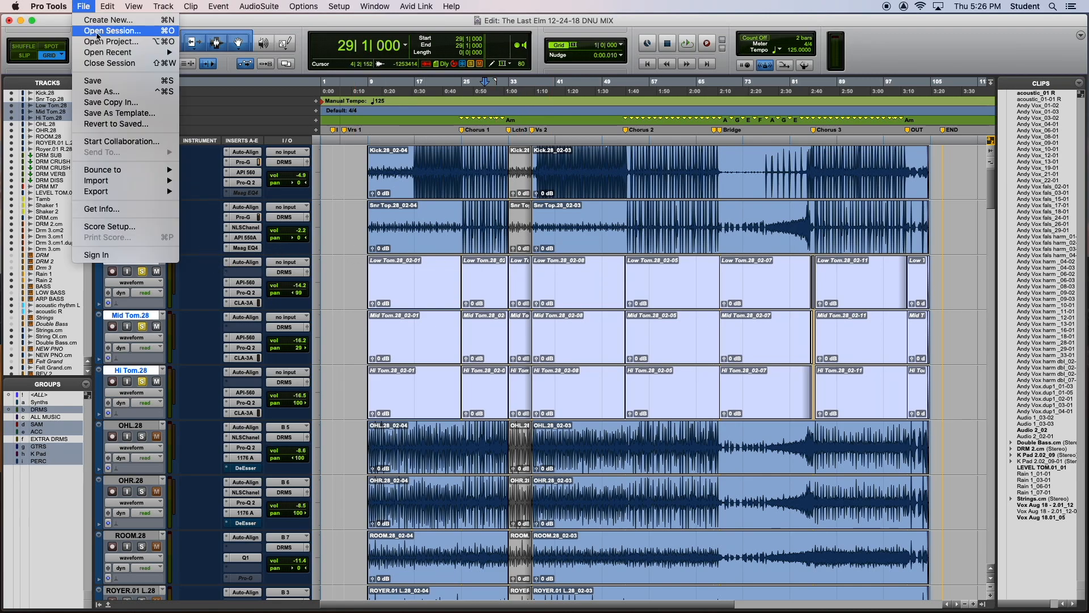
click(114, 21)
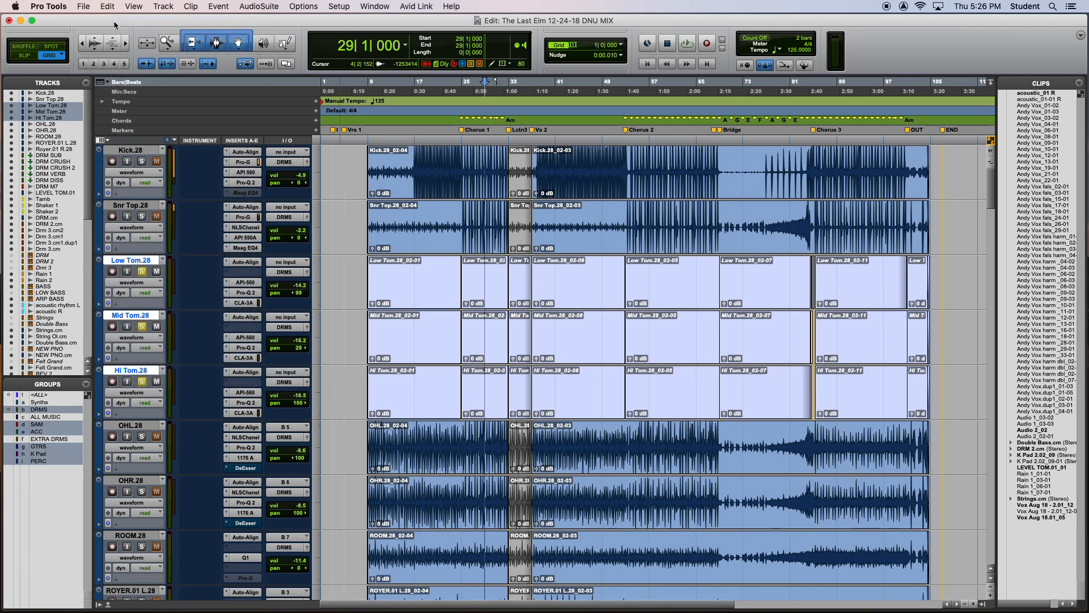
click(393, 271)
key(space)
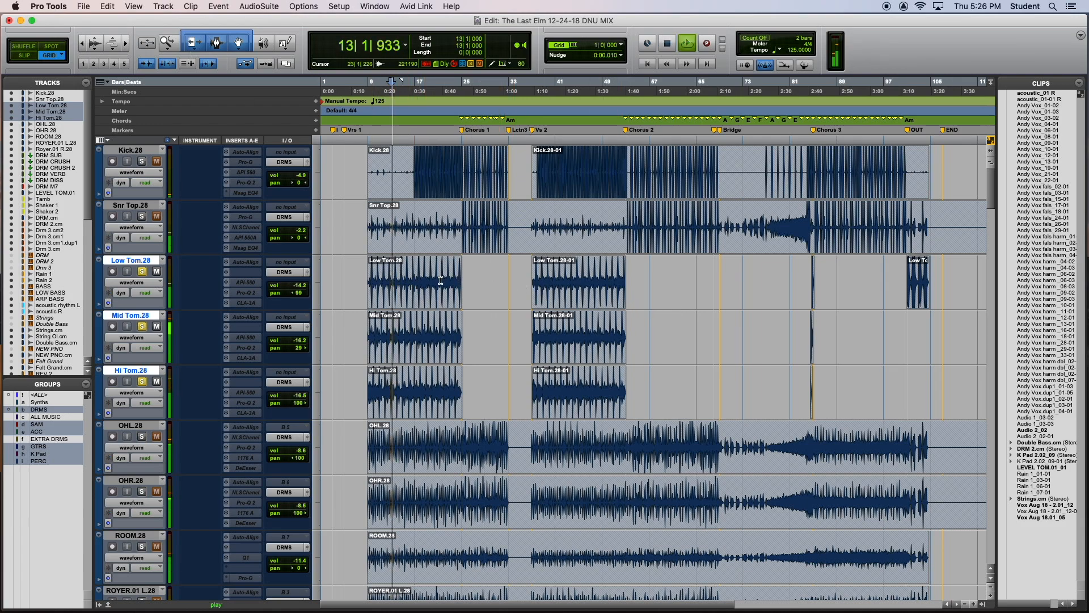
Return to the Mix window and redo the unfreezing of the drum tracks
key(super+bracketright)
key(super+equal)
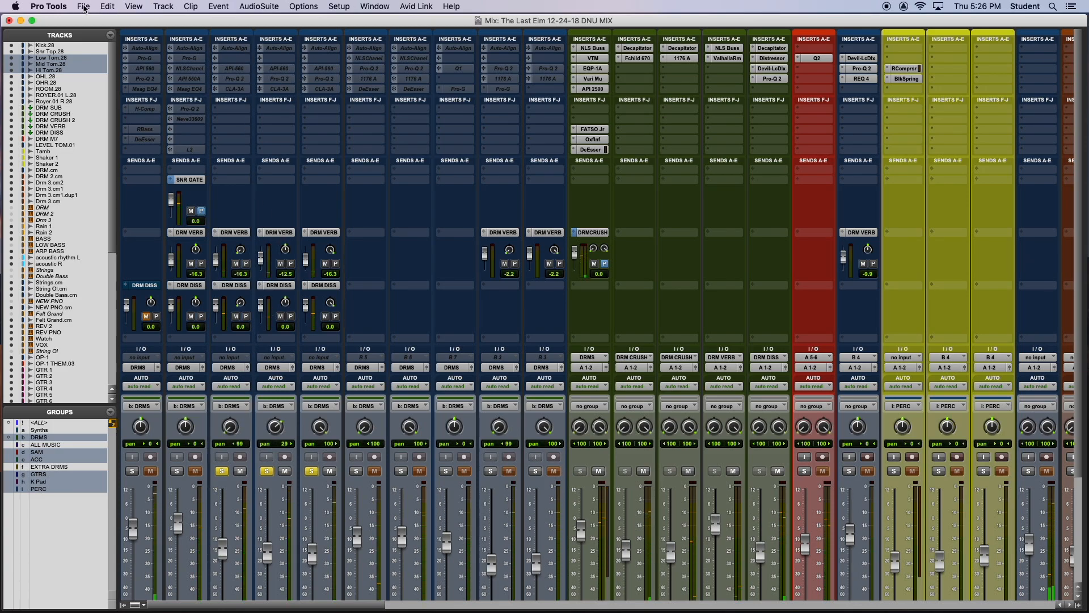
click(100, 8)
click(121, 31)
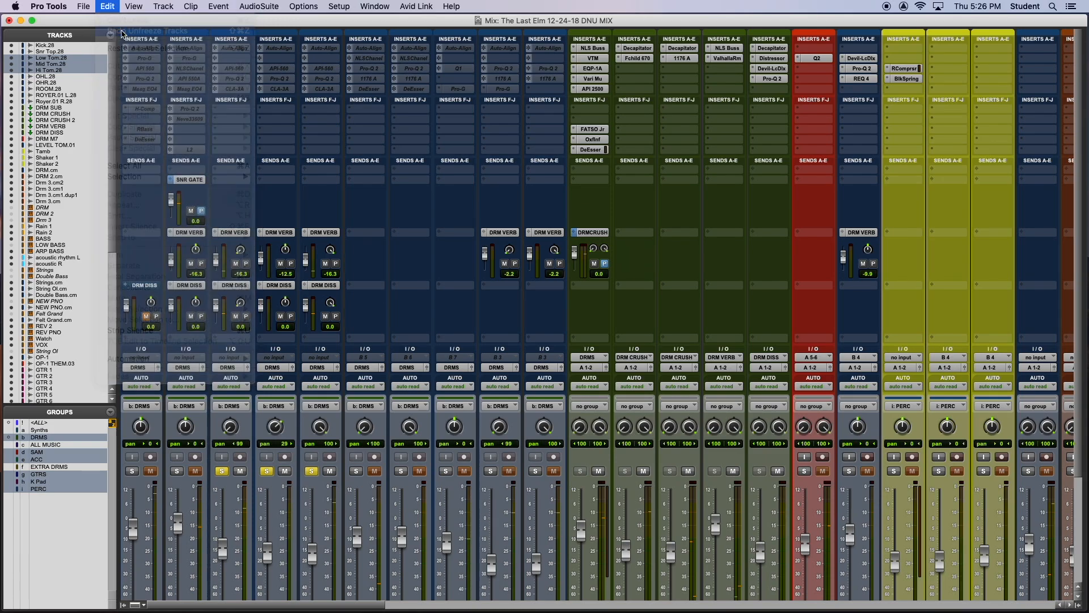
Review the API-560, Pro-Q 2 and CLA-3A settings on Low Tom.28
click(245, 79)
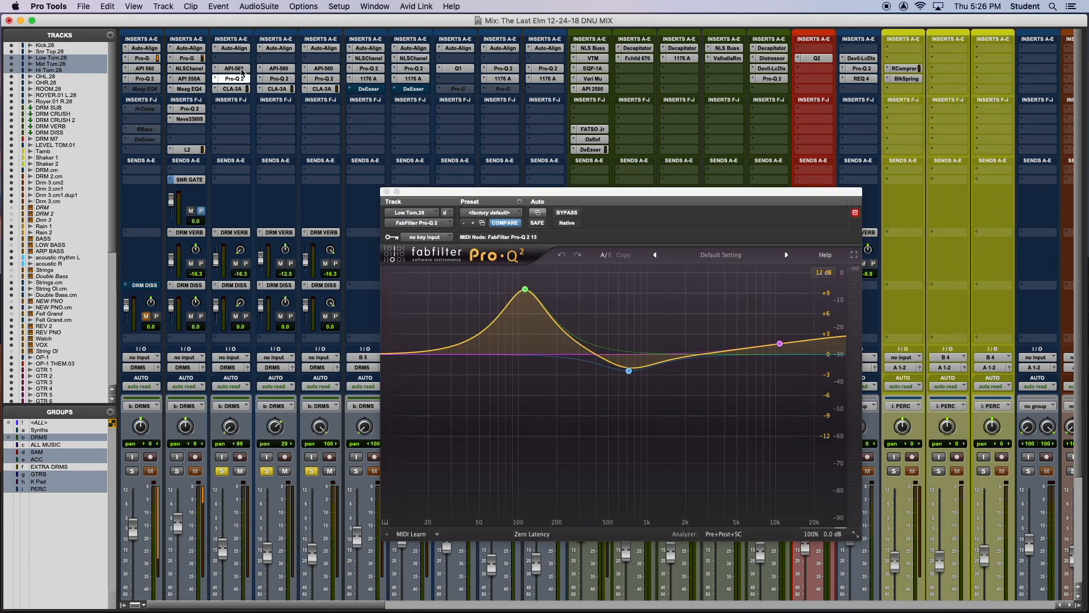
click(236, 69)
drag(475, 197, 473, 141)
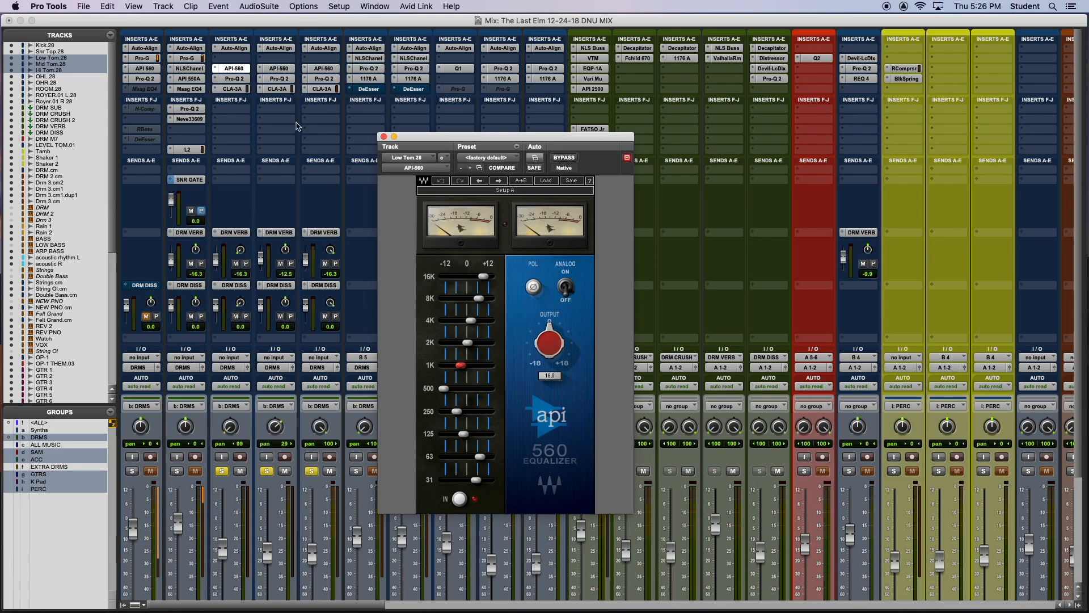
click(245, 80)
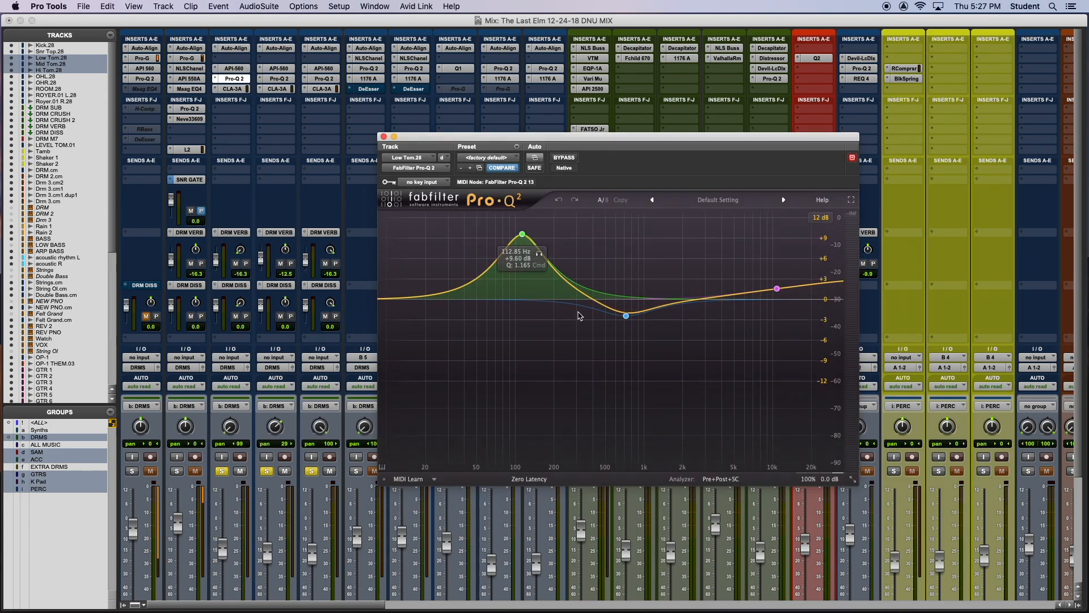
click(245, 89)
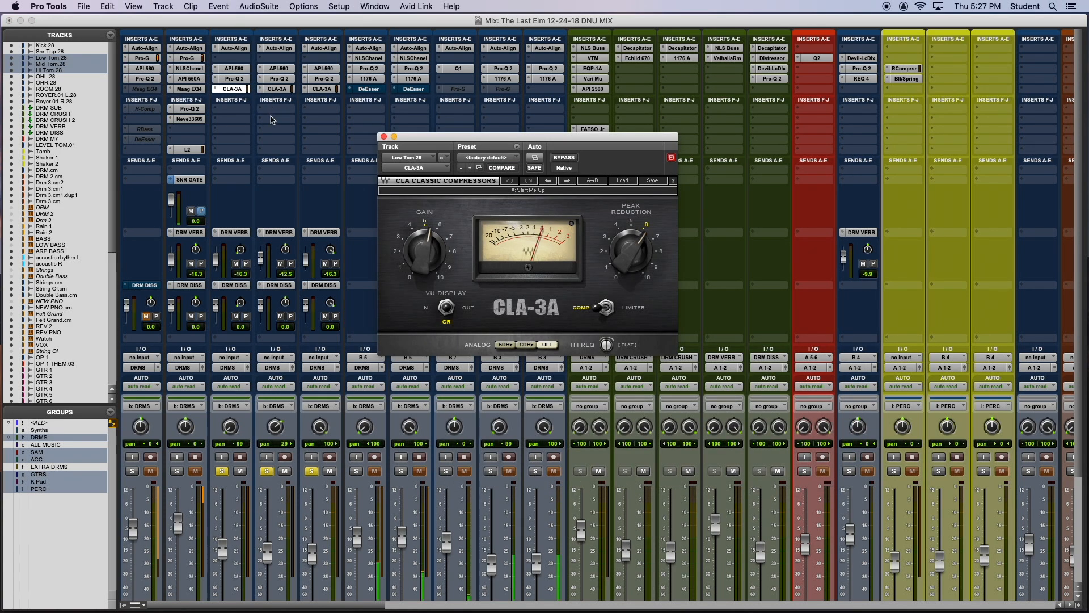
View Pro-Q 2 and API-560 on Mid Tom.28 and API-560 on Hi Tom.28, and close the plug-in window
click(280, 78)
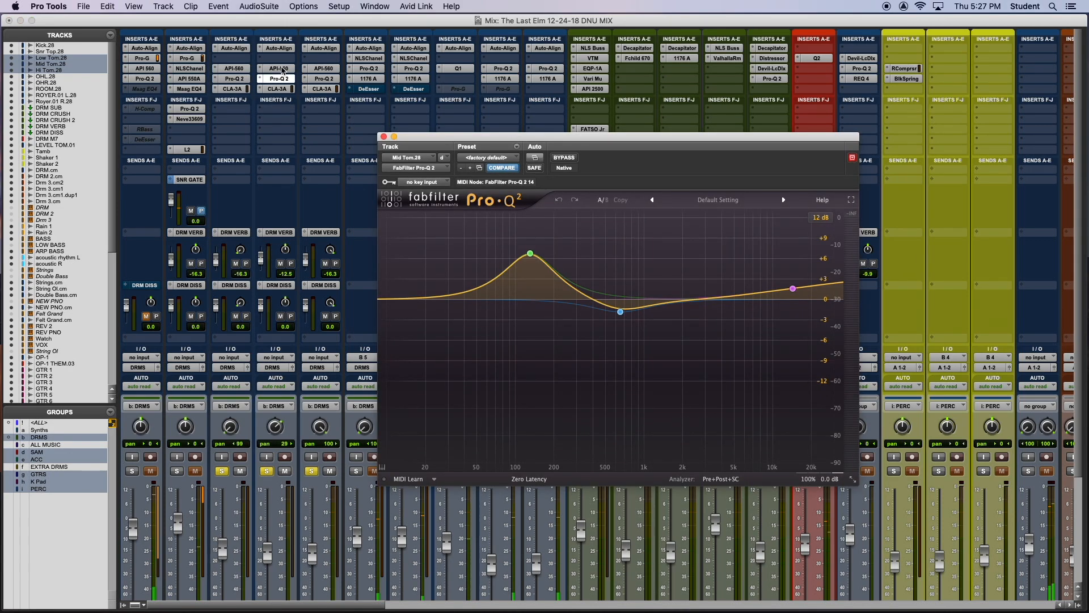
click(282, 69)
click(325, 69)
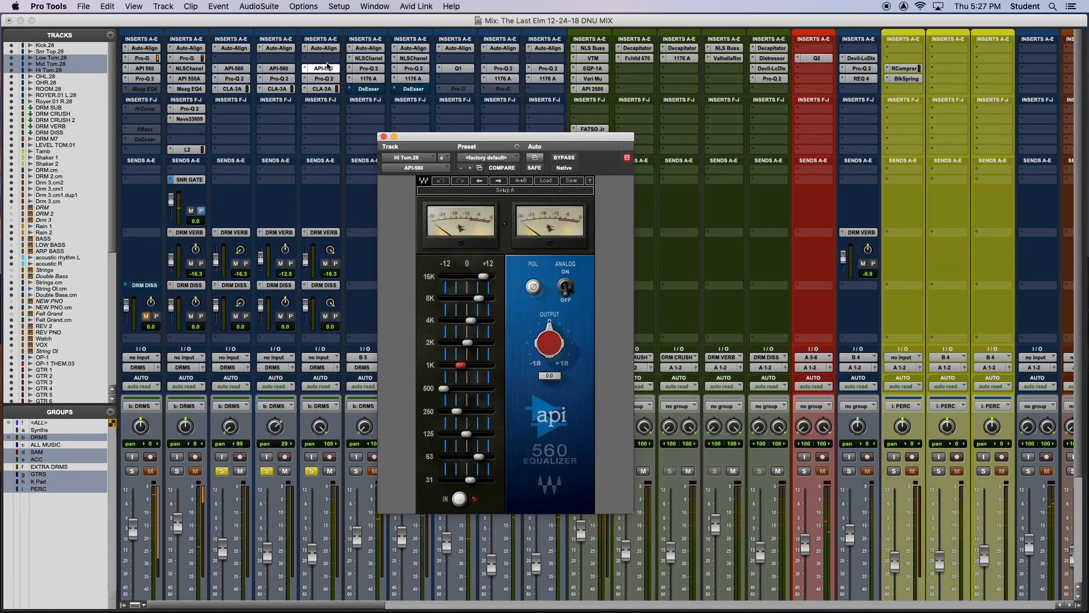
click(384, 137)
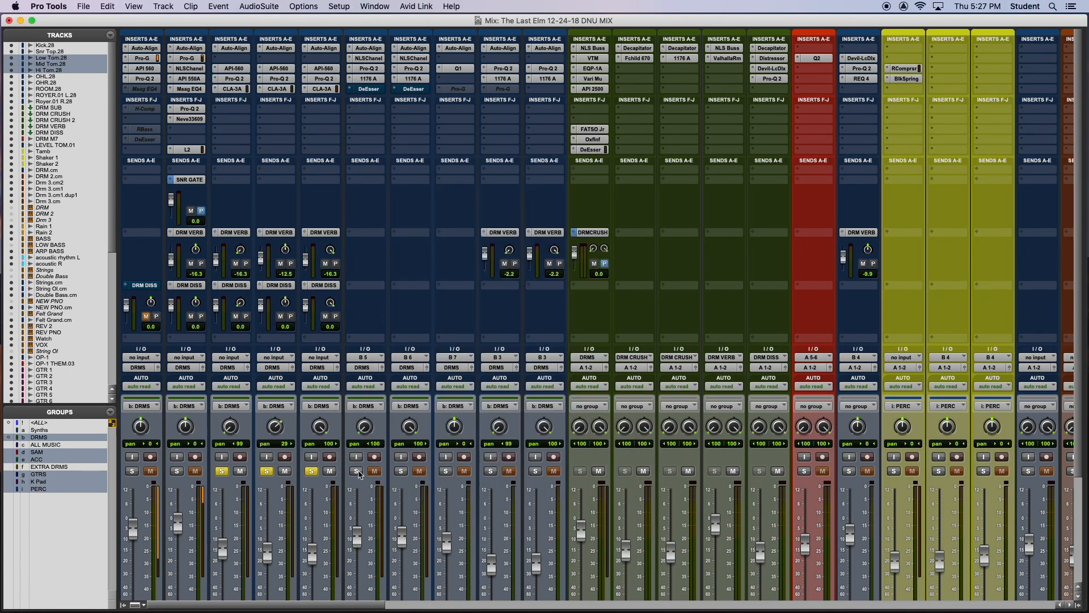
Solo only the overhead tracks OHL.28 and OHR.28 in place of the toms
click(357, 471)
click(313, 468)
click(353, 472)
click(398, 471)
ctrl+click(396, 472)
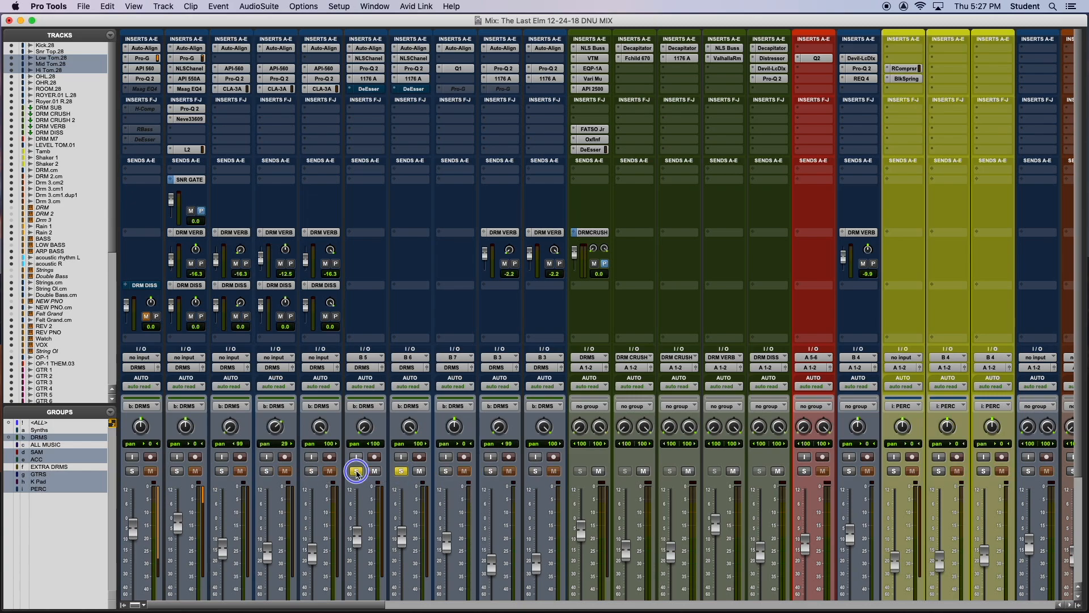
Review the NLS Channel, Pro-Q 2 and 1176 Rev A settings on OHL.28, and close the plug-in window
click(369, 59)
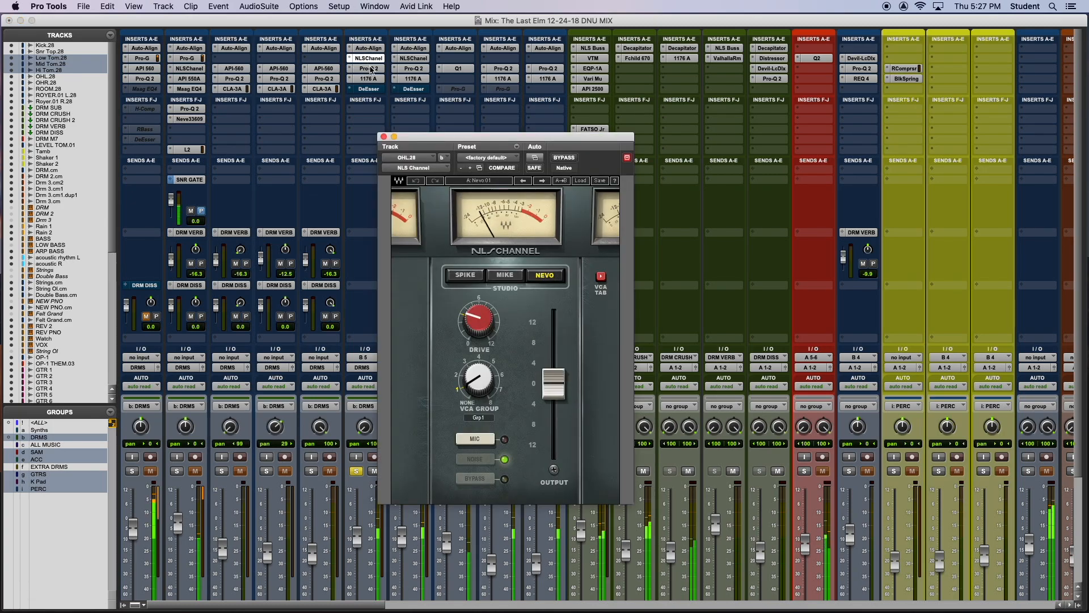
click(370, 69)
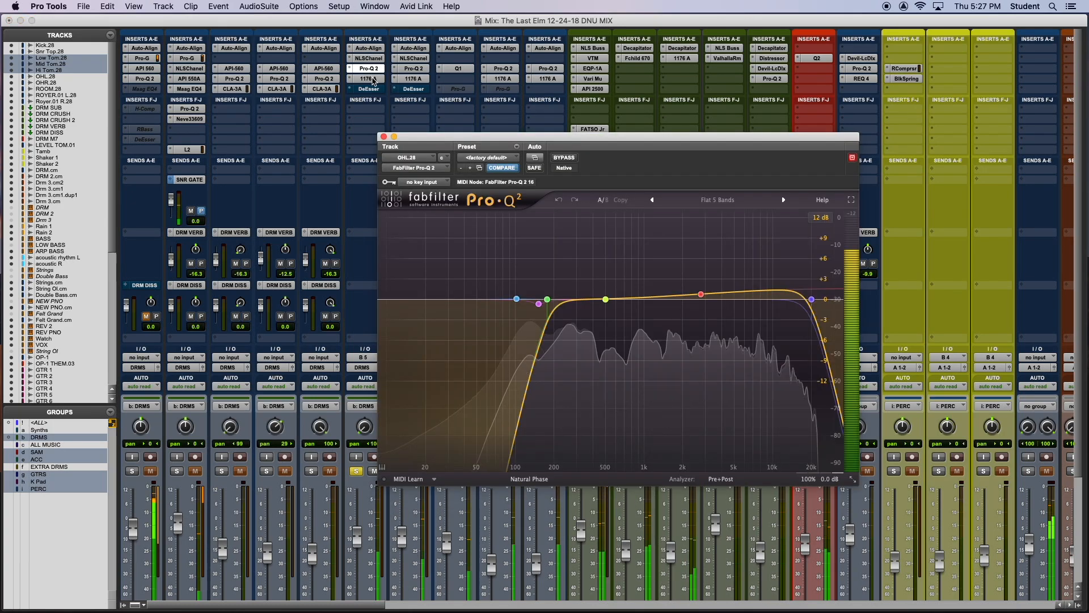
click(369, 49)
click(374, 59)
click(370, 68)
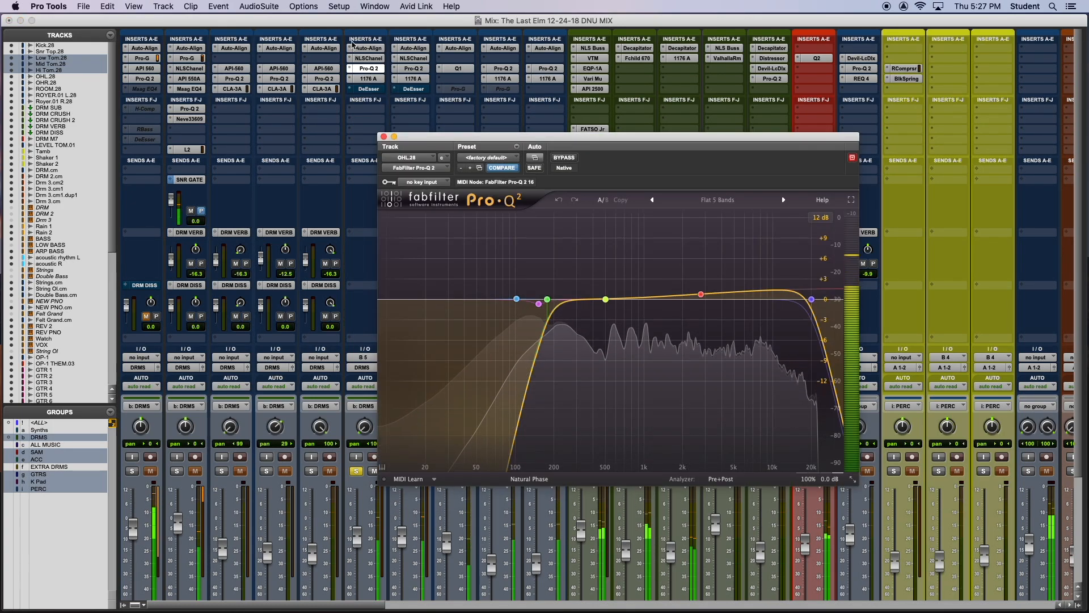
click(369, 58)
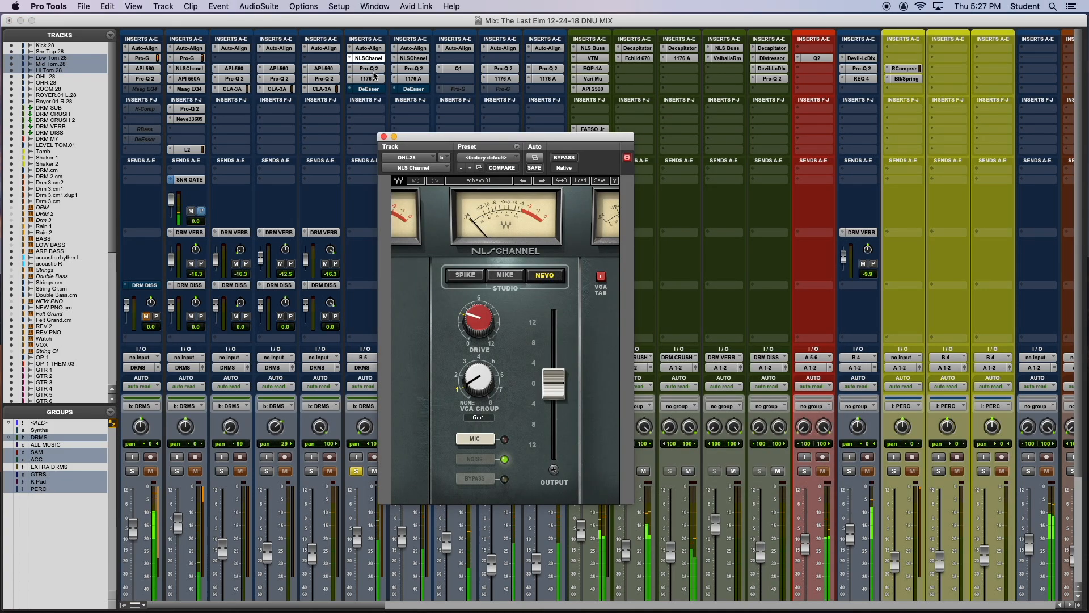
click(370, 69)
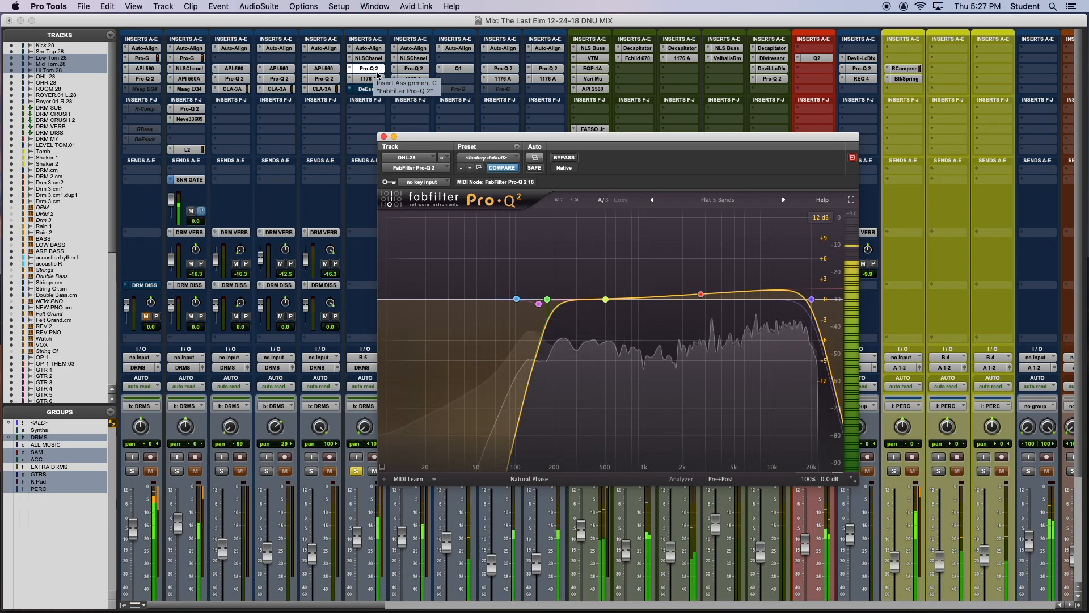
click(369, 79)
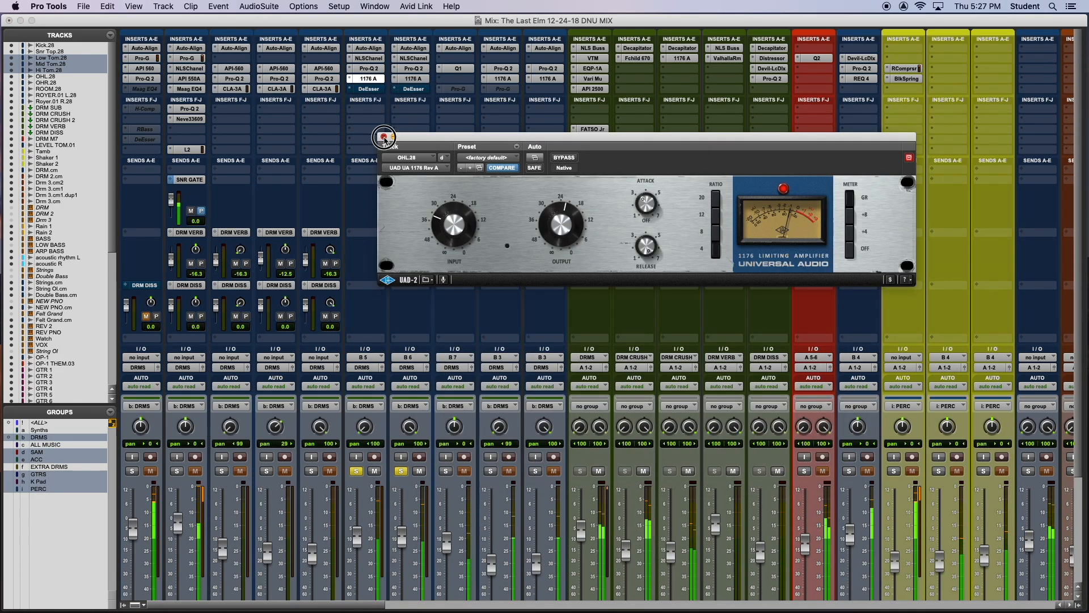
click(384, 137)
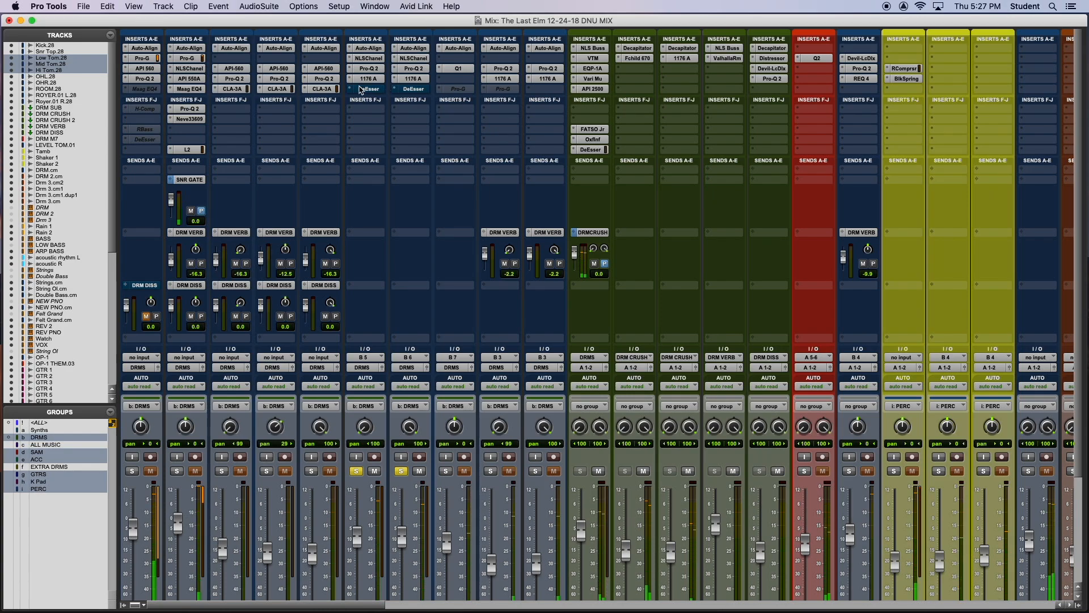
Solo only ROOM.28 in place of the two overhead tracks
scroll(379, 307, down, 5)
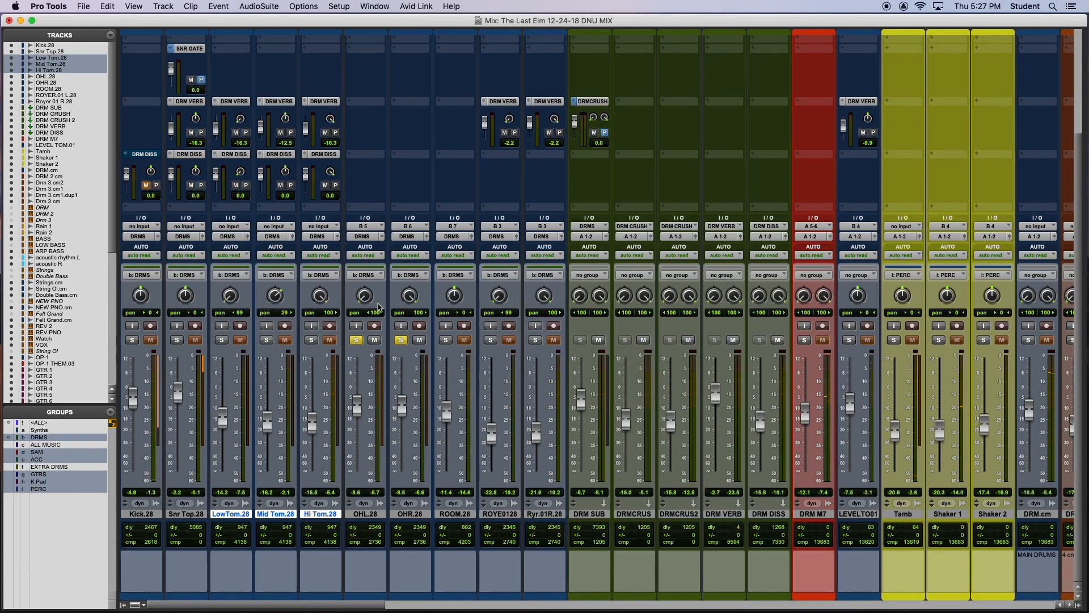
scroll(431, 380, up, 5)
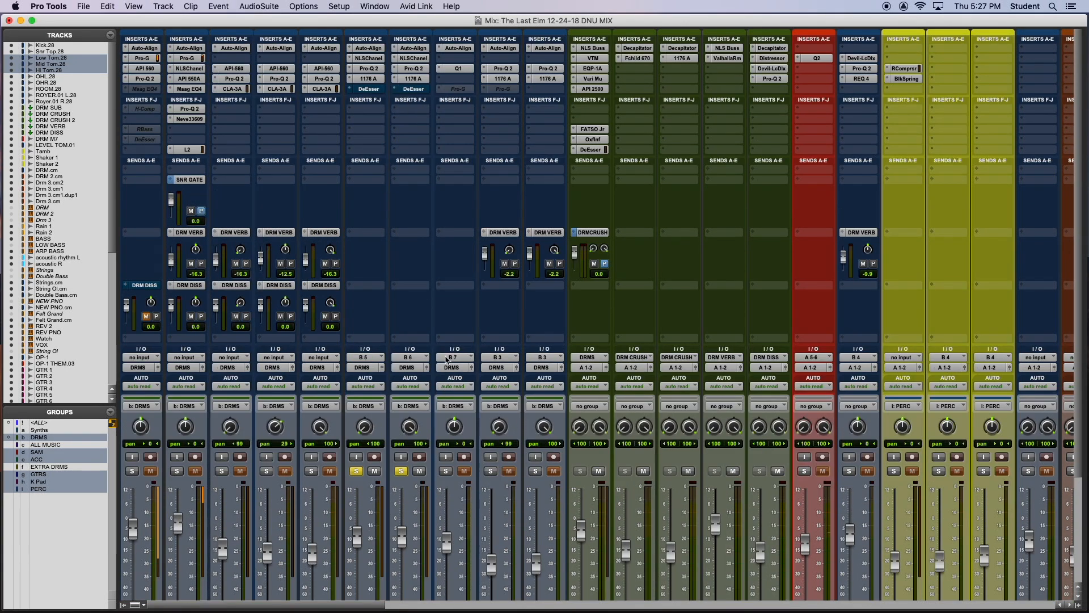
click(447, 471)
click(448, 471)
ctrl+click(449, 470)
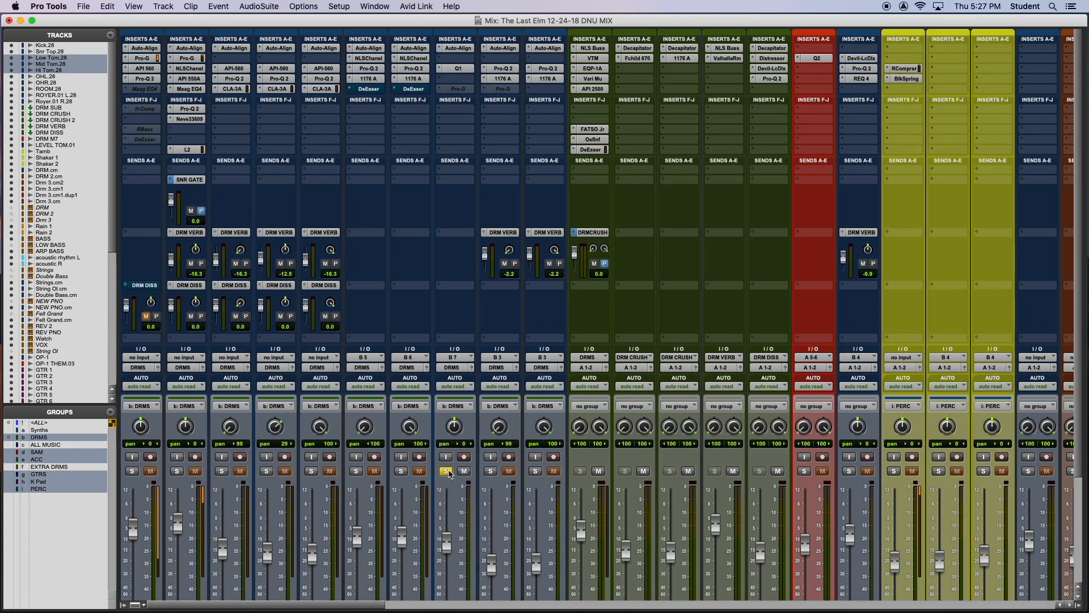
Play back the soloed room track, view its Q1 equalizer settings, and close the plug-in window
scroll(449, 471, down, 5)
key(space)
scroll(454, 397, up, 2)
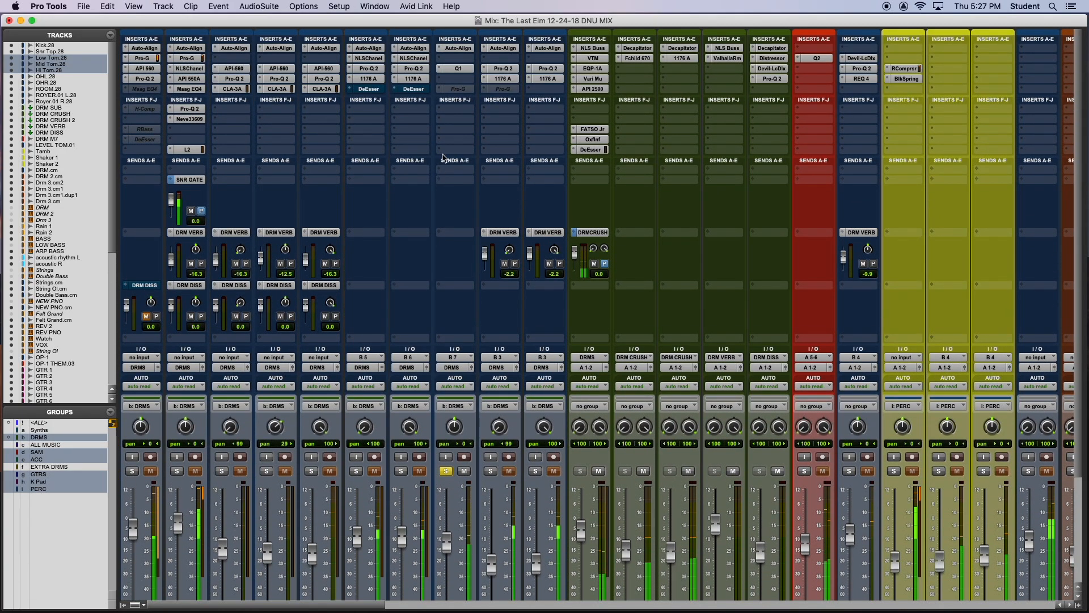
click(457, 68)
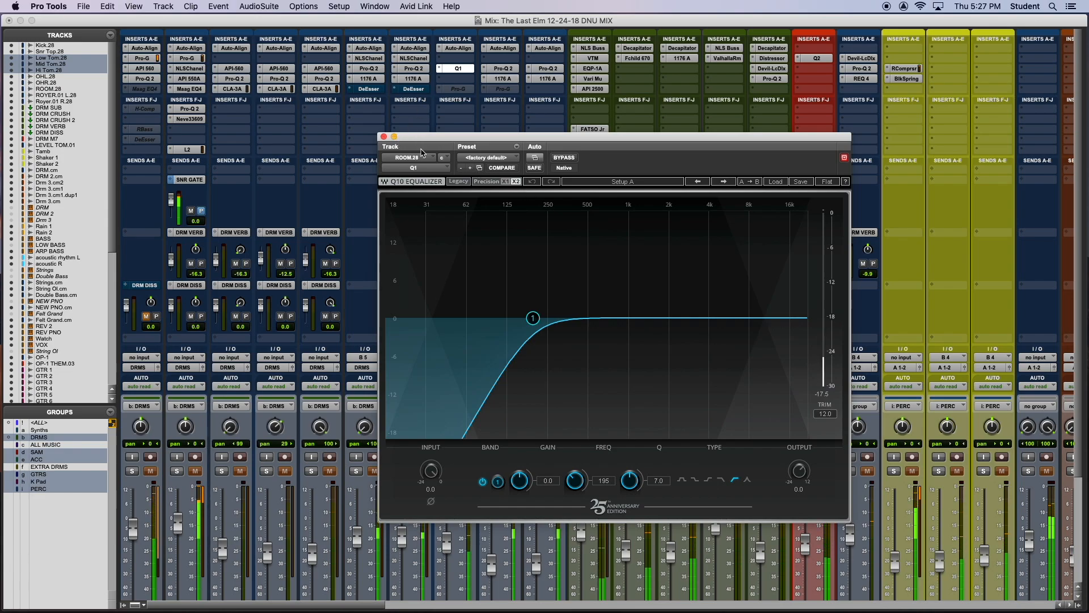
click(383, 137)
Solo only the ROYER.01 L.28 and Royer.01 R.28 tracks in place of the room track
scroll(413, 149, down, 2)
scroll(454, 216, up, 1)
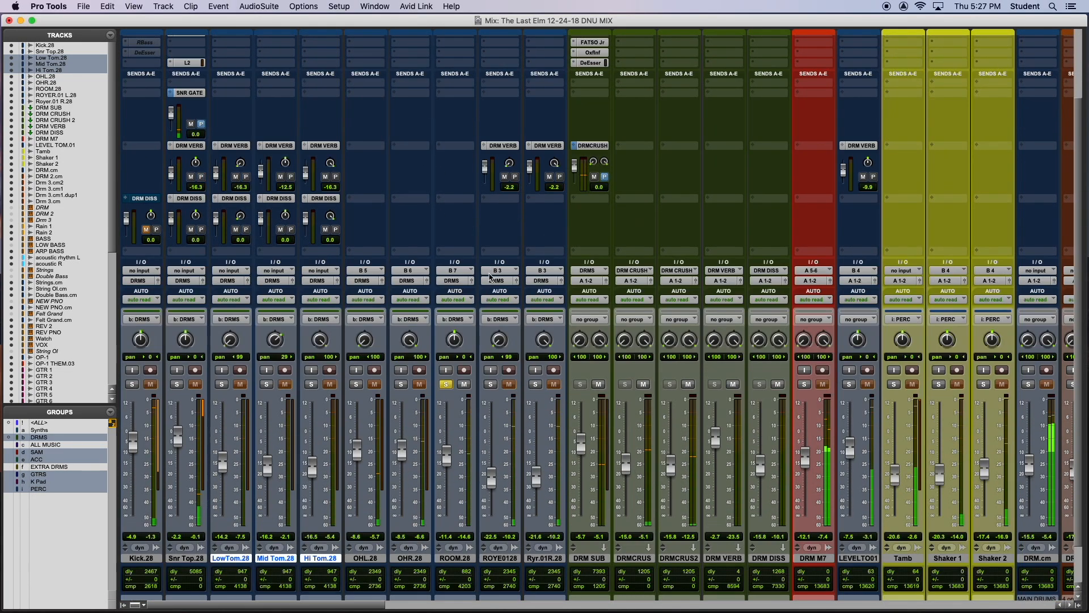
click(491, 385)
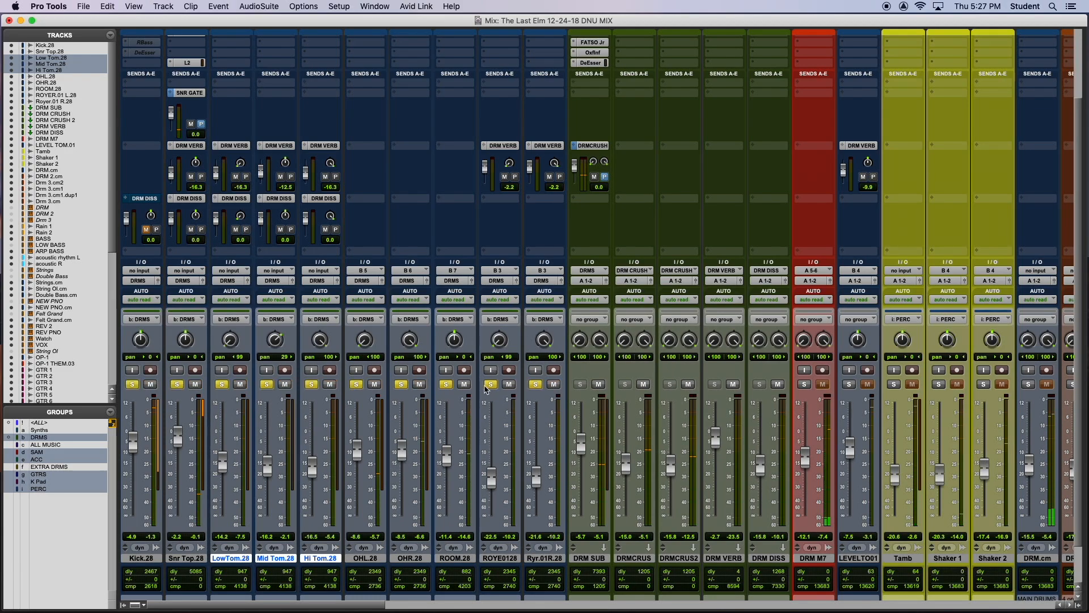
click(491, 386)
ctrl+click(490, 386)
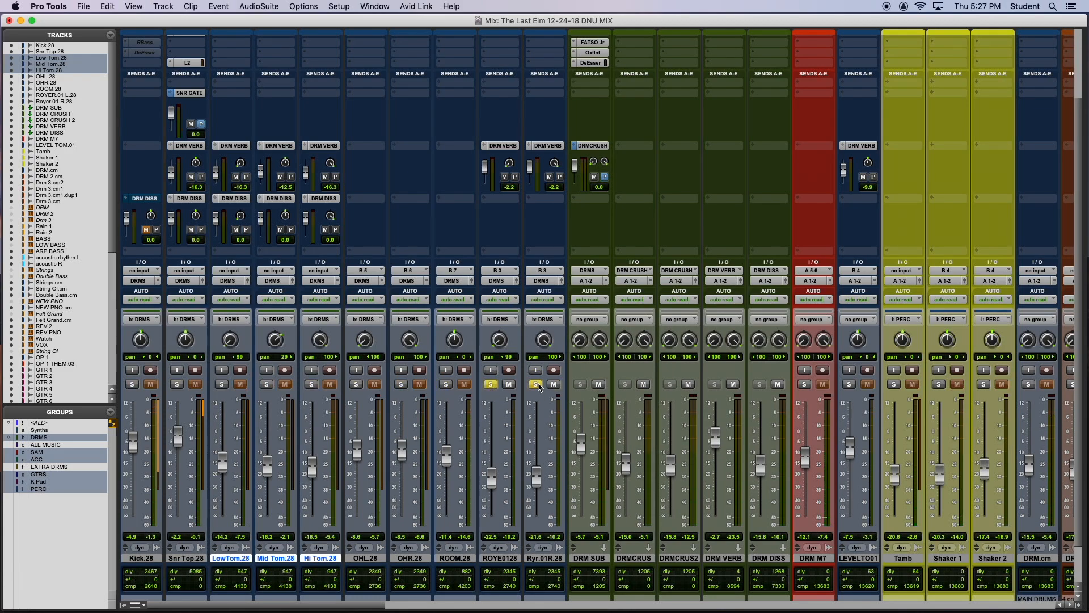
View the 1176 Rev A and Pro-Q 2 settings on ROYER.01 L.28
scroll(531, 238, up, 2)
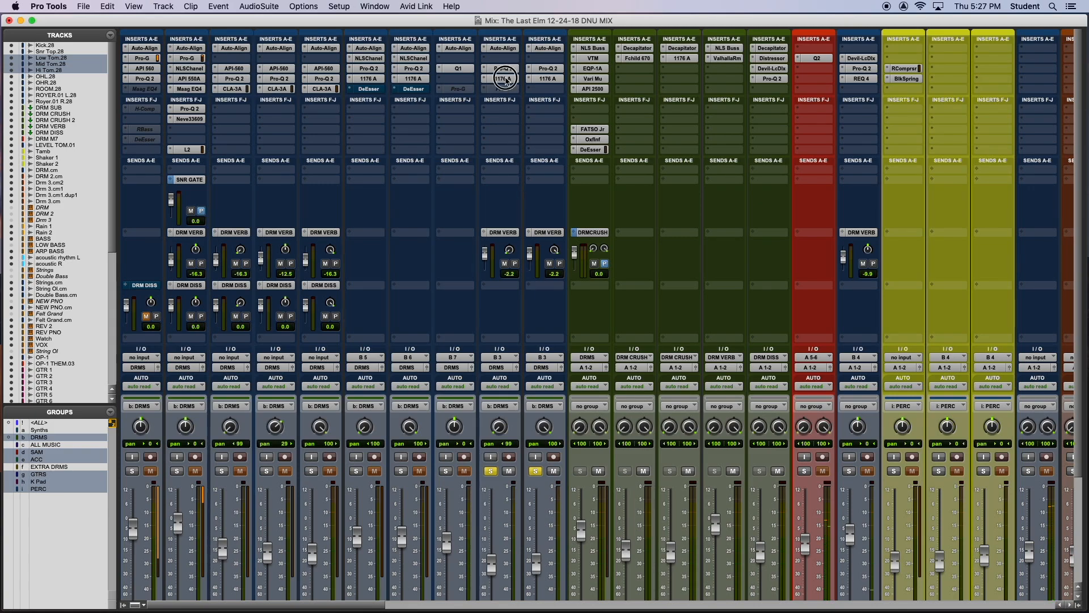
click(505, 79)
click(508, 69)
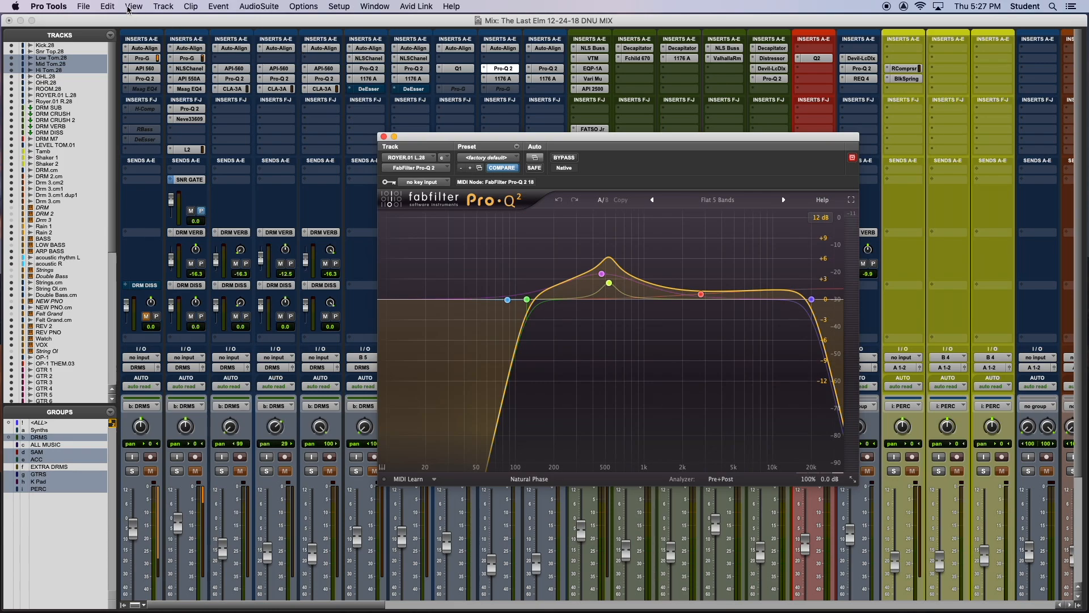
Undo the unfreezing of the drum tracks and close the Pro-Q 2 window
click(111, 7)
click(124, 21)
click(384, 137)
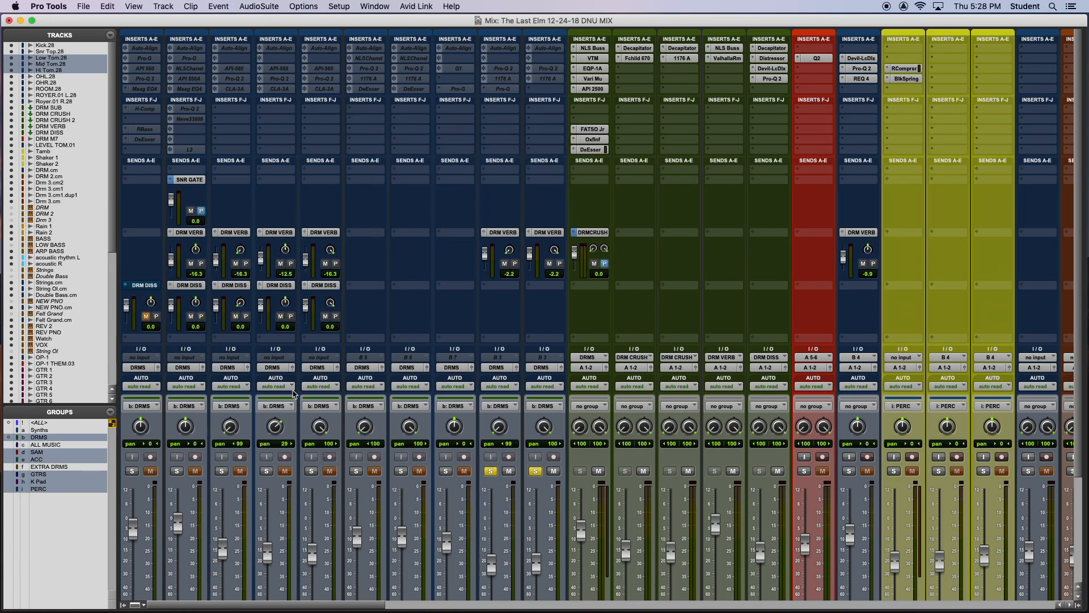
Solo all tracks of the DRMS group and play them in the Edit window from the start of the Hi Tom.28-01 clip
scroll(254, 468, down, 5)
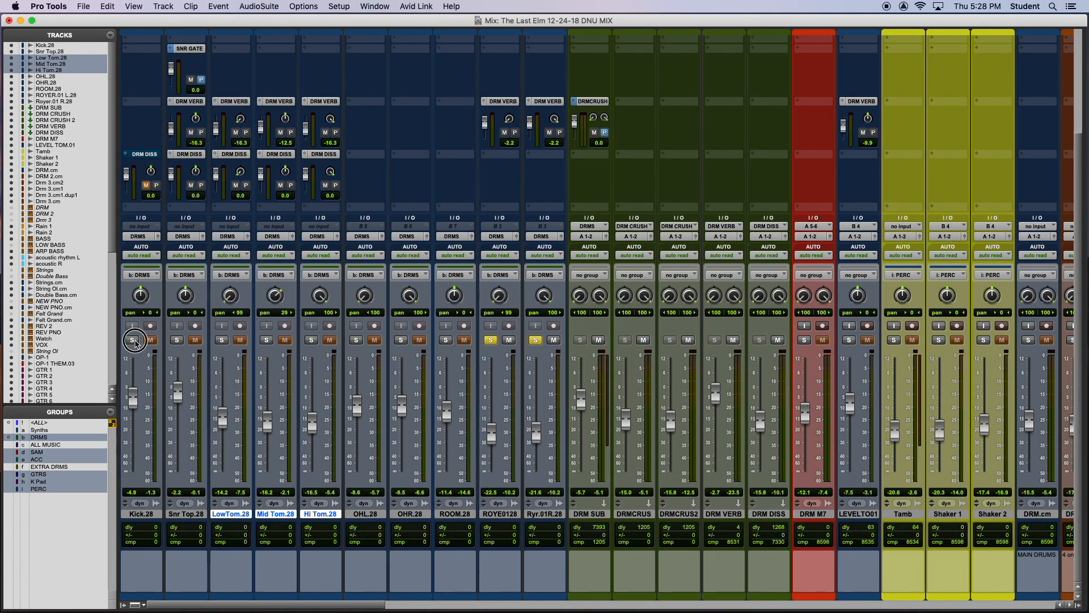
click(134, 341)
key(super+equal)
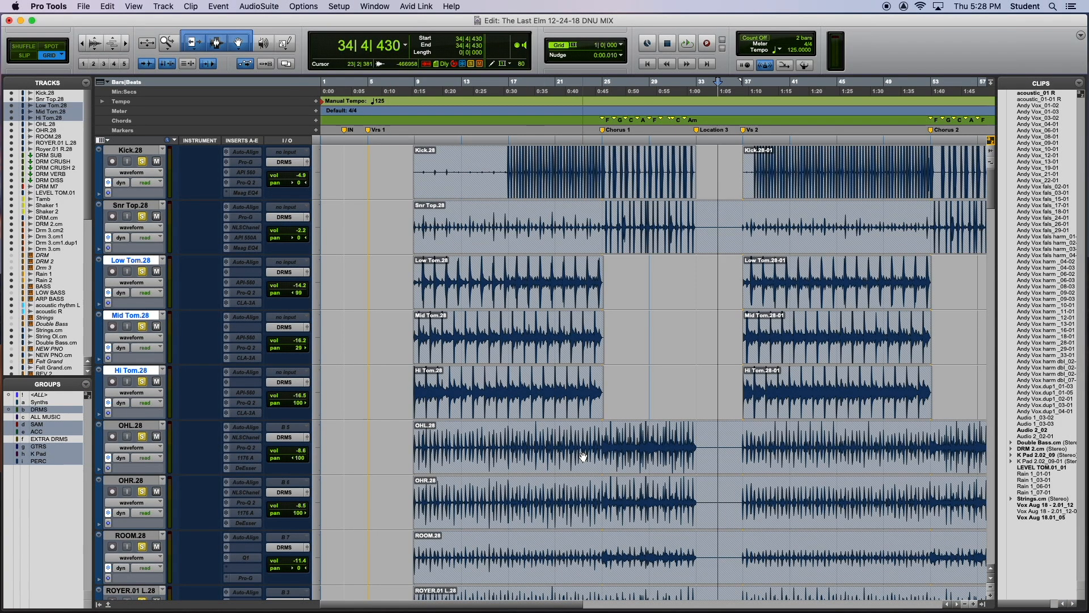
scroll(581, 451, down, 5)
scroll(580, 445, up, 5)
scroll(568, 364, up, 2)
key(r)
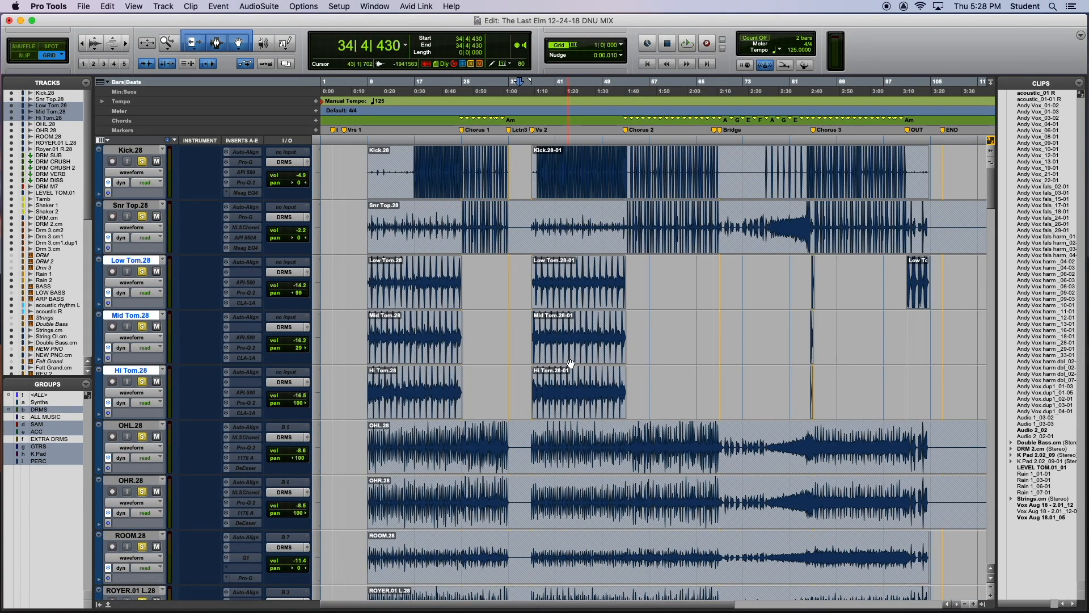
click(544, 430)
click(553, 404)
key(space)
key(t)
key(t)
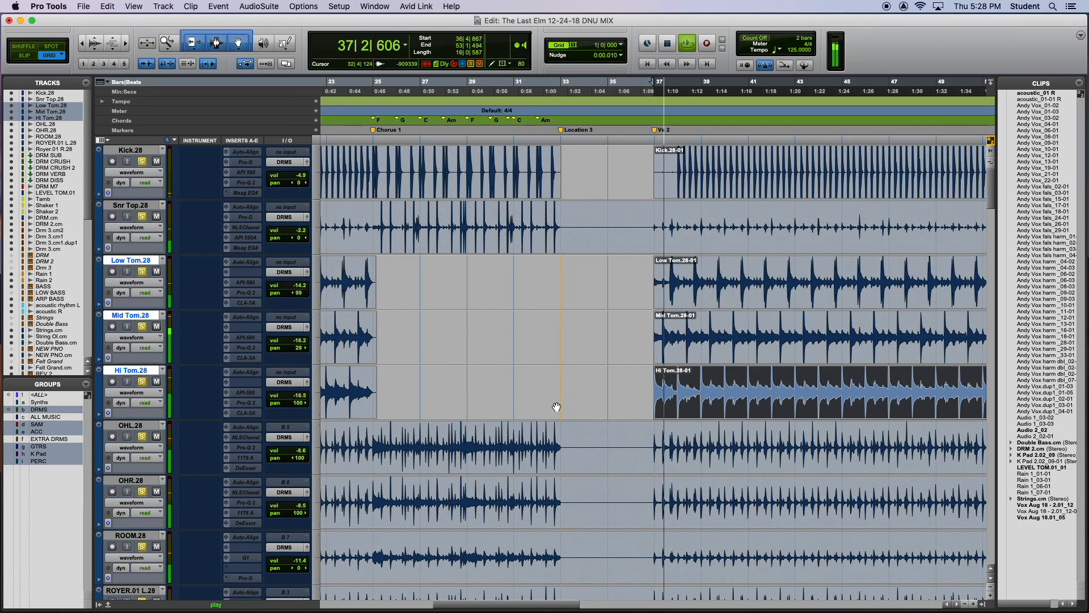
Examine the drum track and drum bus channels in the Mix window while the drums play
key(super+equal)
scroll(584, 450, right, 8)
scroll(499, 380, left, 8)
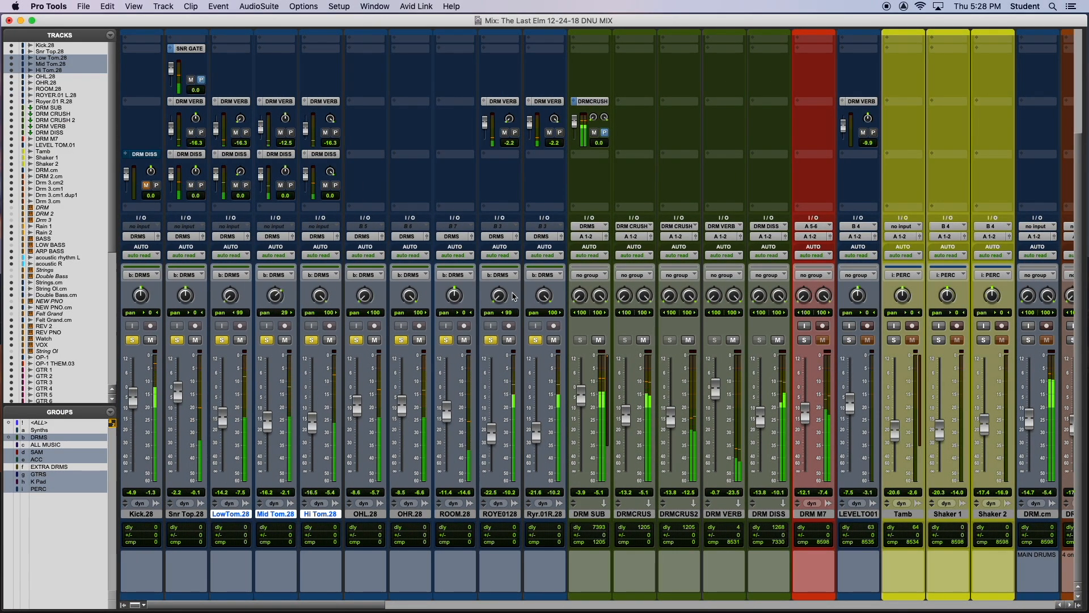
scroll(513, 264, up, 5)
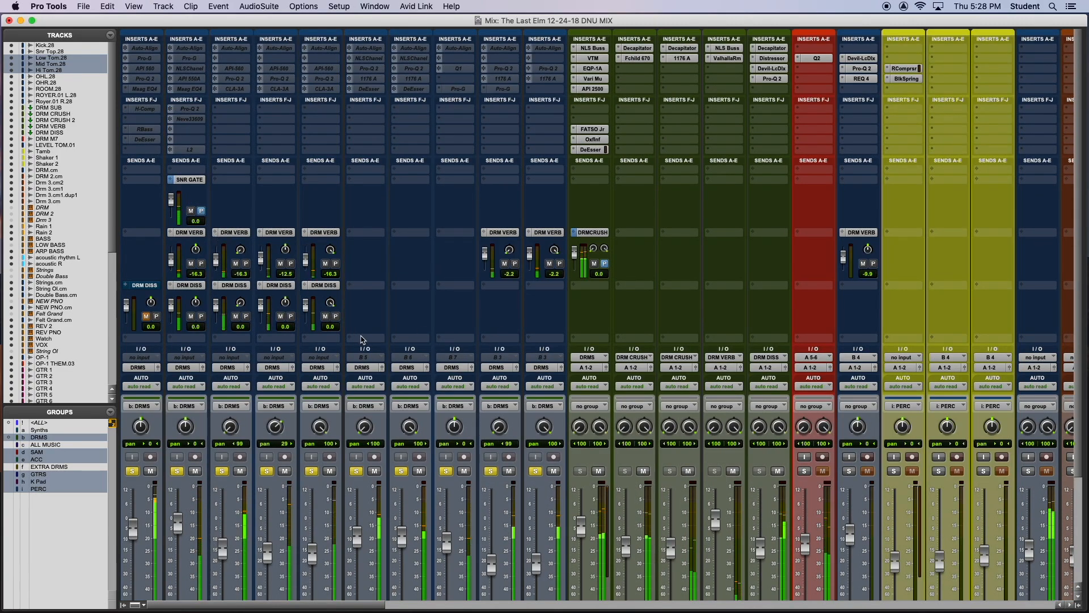
scroll(386, 339, down, 3)
Show the Edit window zoomed out to the whole song and place the insertion point at bar 47
key(super+equal)
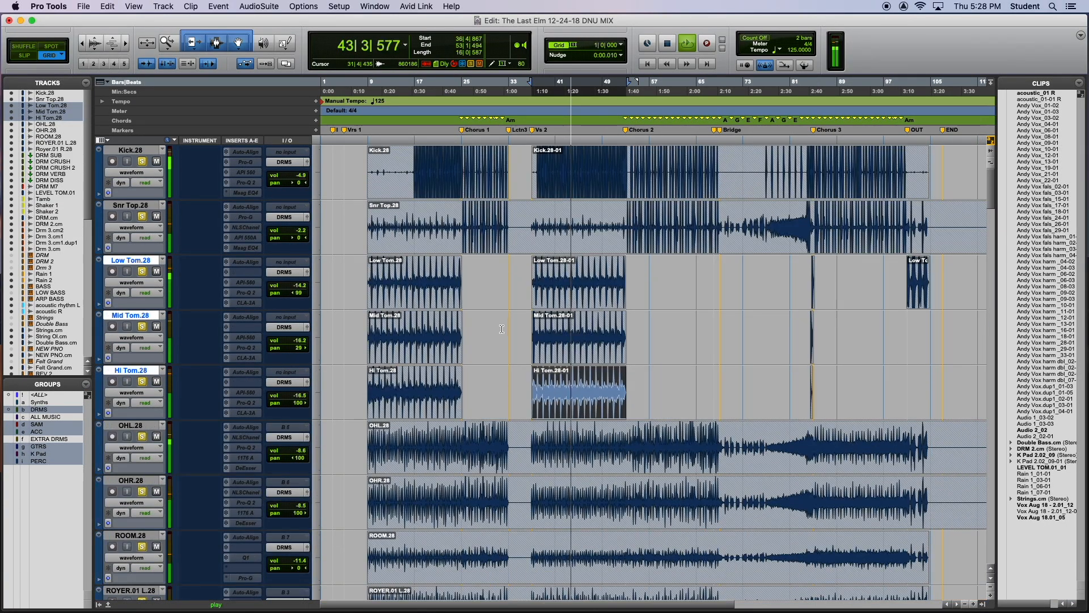
key(super+bracketleft)
click(456, 302)
key(super+bracketright)
key(super+bracketright)
key(super+bracketleft)
key(super+bracketright)
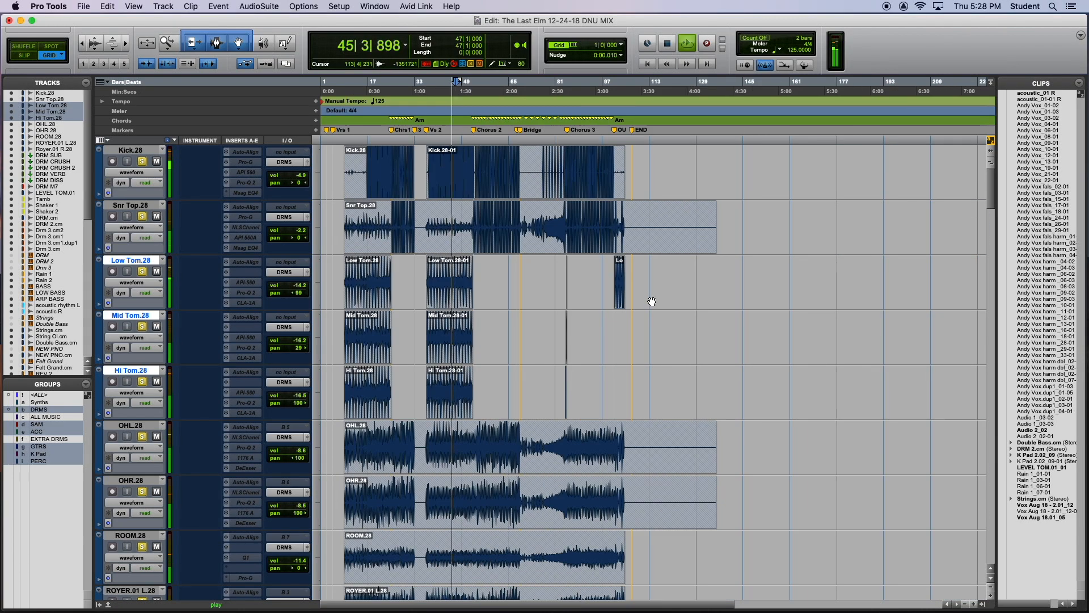
In the Mix window, bypass and re-enable all DRM SUB inserts twice, muting DRM CRUSH, DRM CRUSH 2, DRM VERB and DRM DISS in between
key(super+equal)
scroll(635, 349, up, 5)
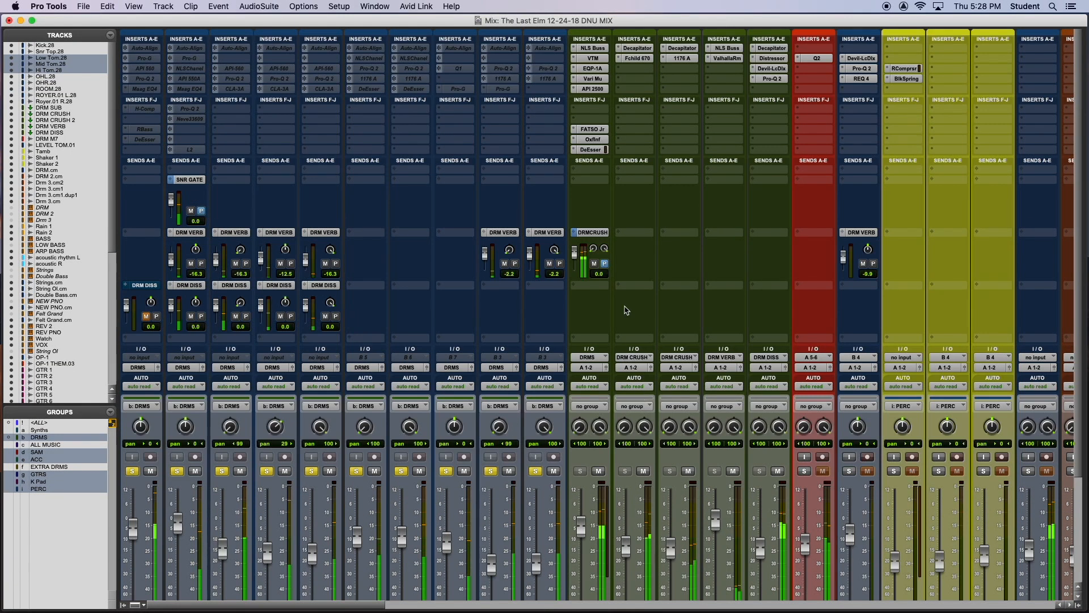
shift+super+click(595, 50)
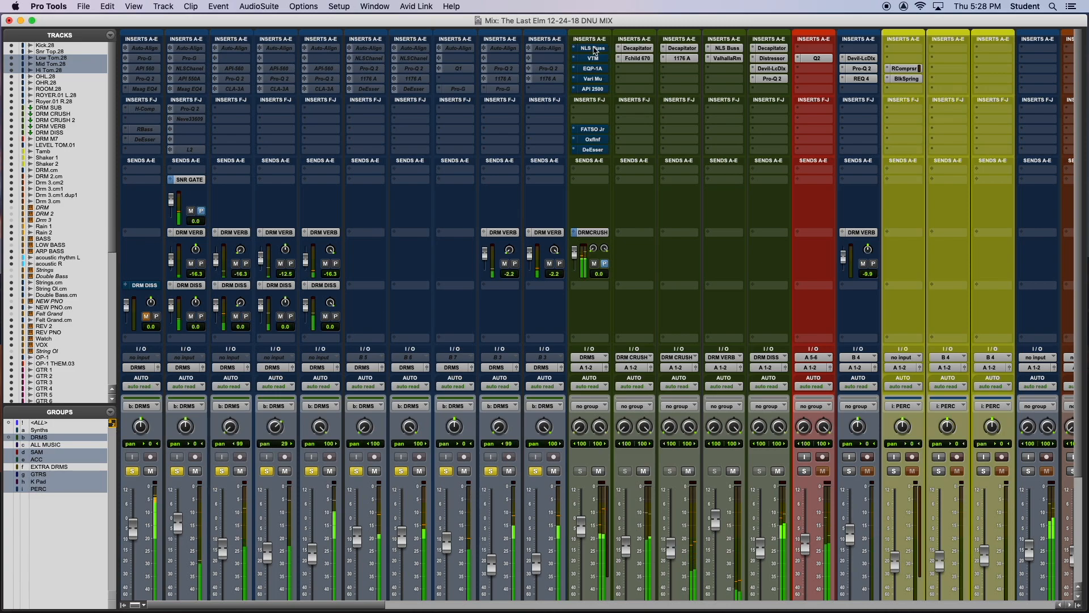
shift+super+click(594, 50)
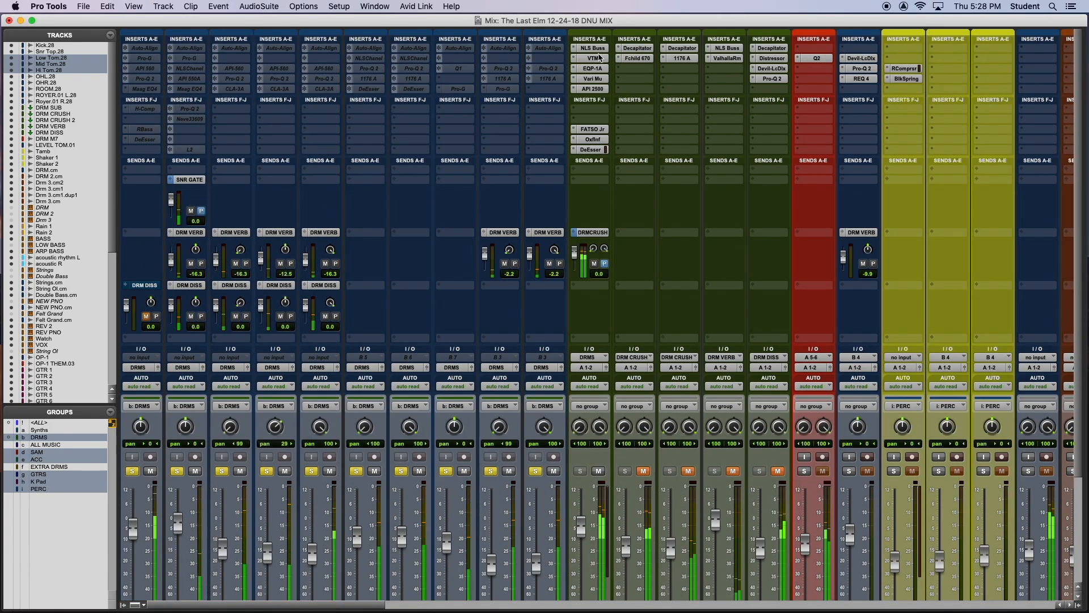
shift+super+click(599, 52)
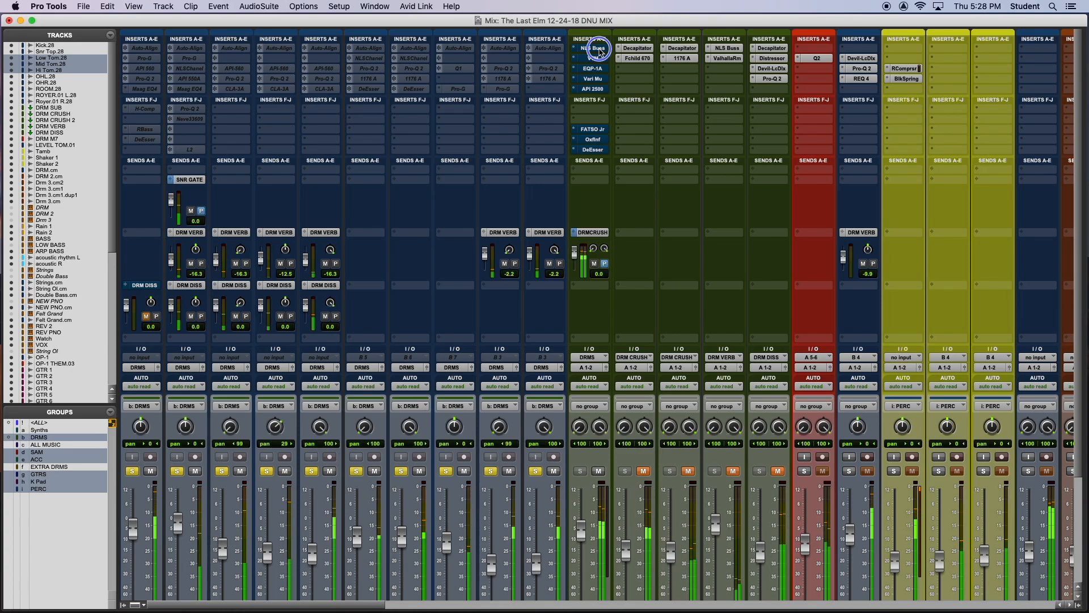
shift+super+click(600, 52)
View the NLS Buss and Virtual Tape Machines settings on DRM SUB, and close the plug-in window
click(592, 49)
drag(551, 136, 455, 96)
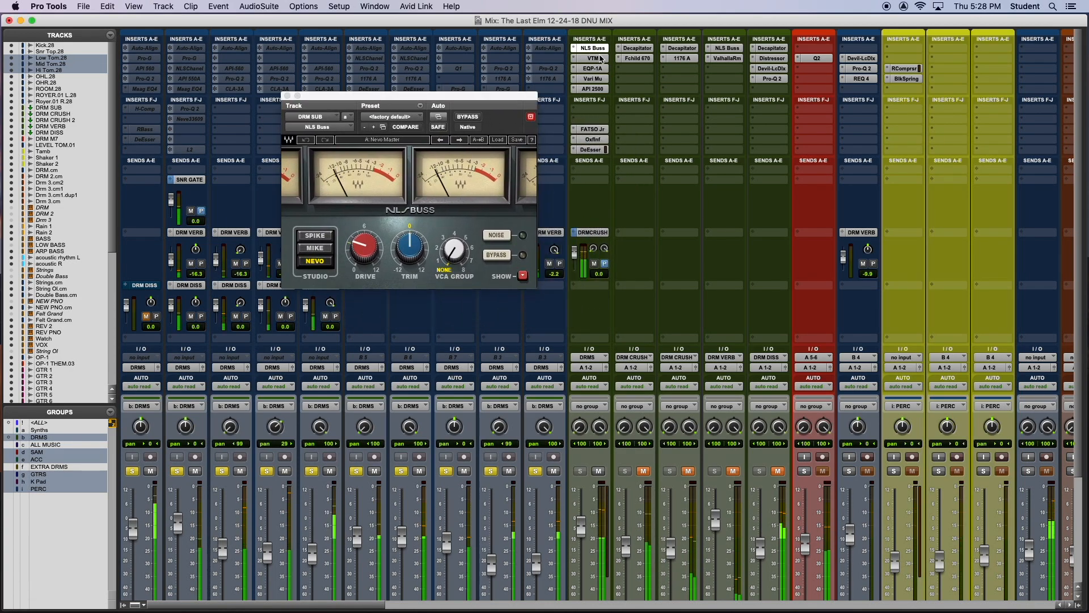
click(599, 57)
drag(298, 97, 271, 93)
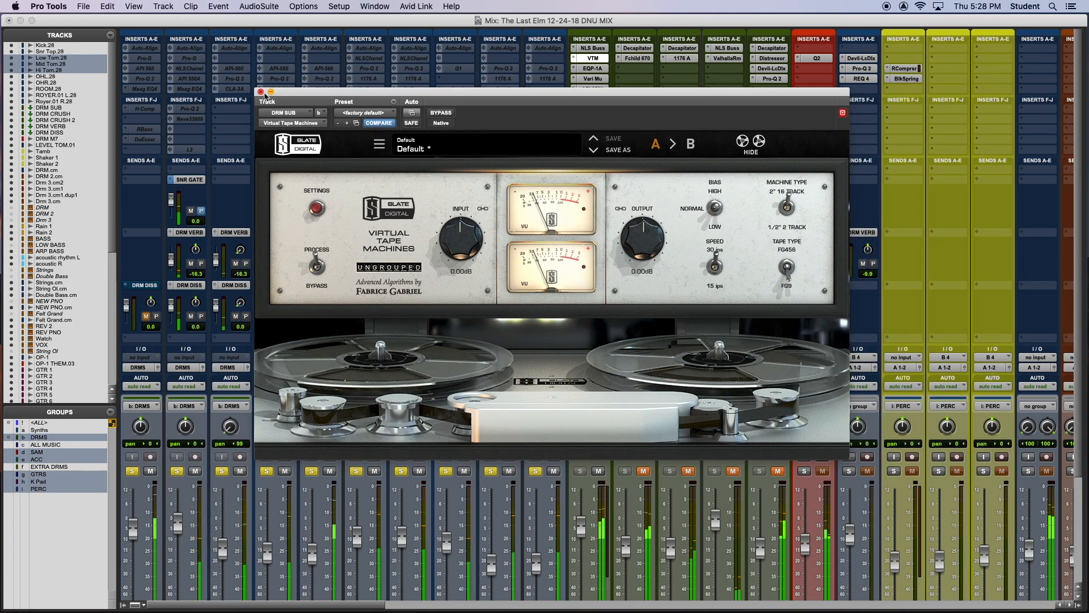
click(261, 92)
View the Pultec EQP-1A and Manley Variable Mu settings on DRM SUB, moving the plug-in window clear of the inserts
click(606, 69)
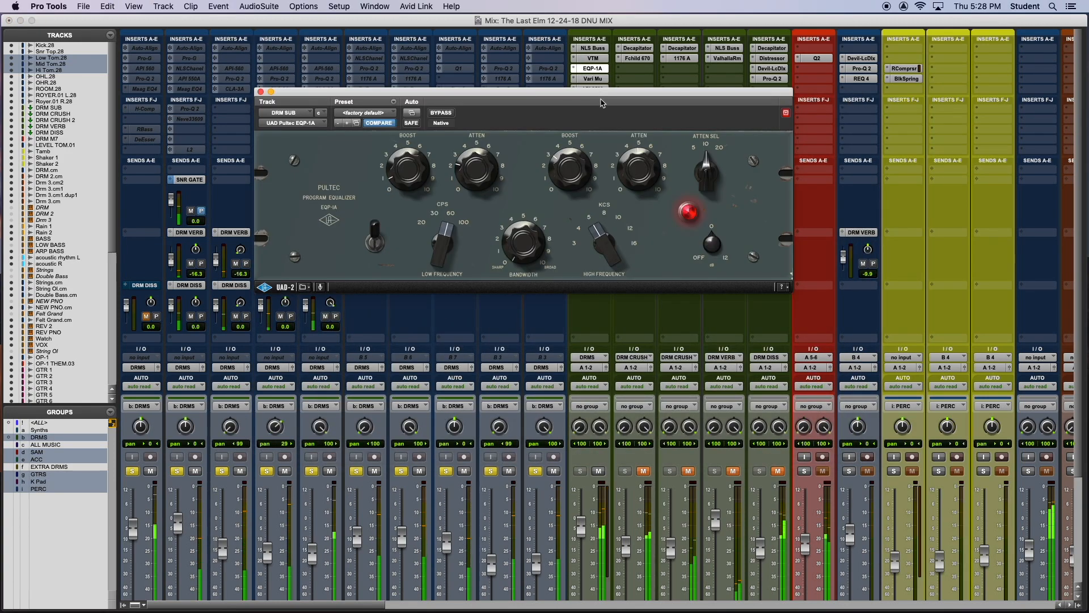
drag(600, 96, 543, 189)
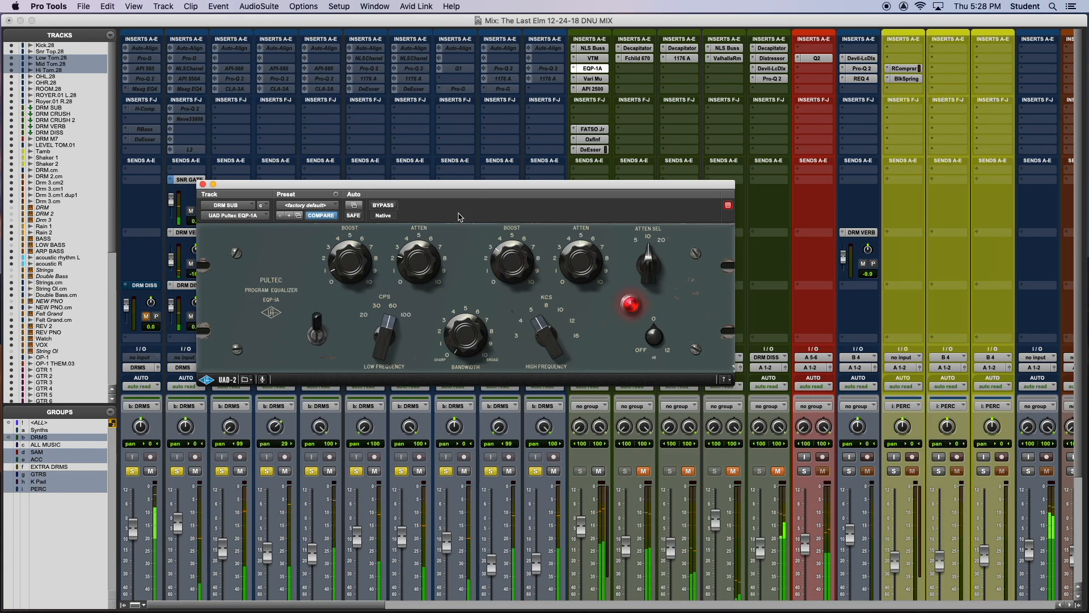
click(590, 79)
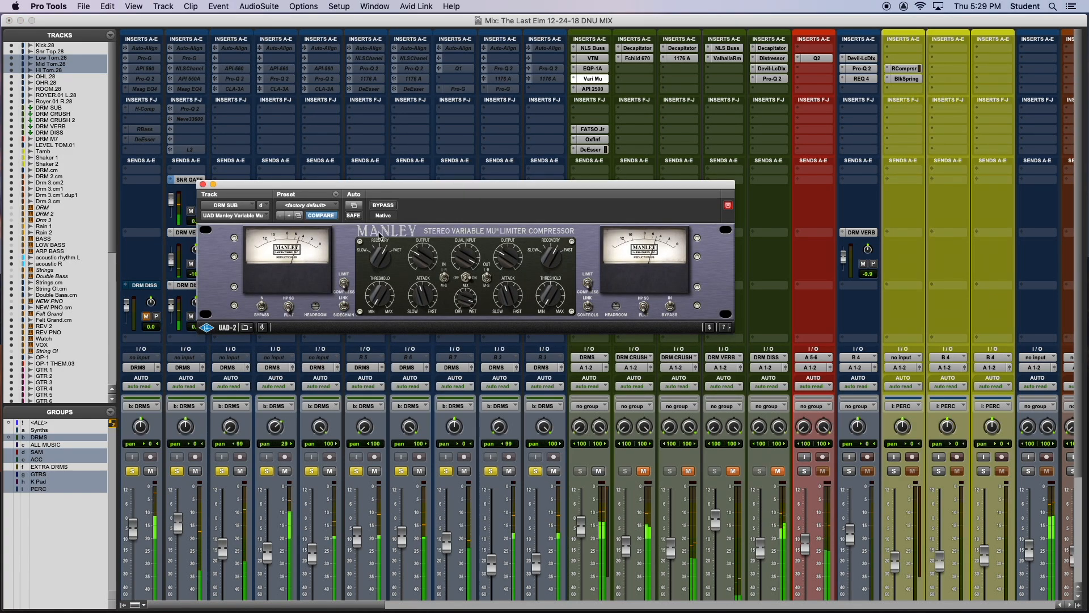
Move the Manley Variable Mu window clear of the sends, and repeatedly bypass and re-enable the Vari Mu insert on DRM SUB
drag(393, 186, 353, 263)
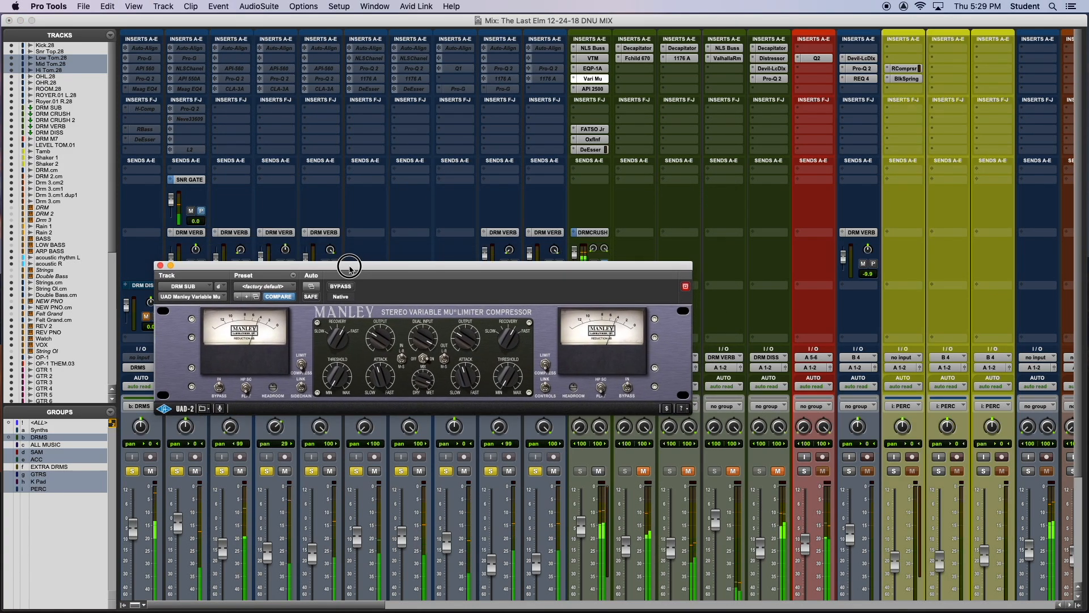
shift+super+click(599, 48)
shift+super+click(600, 80)
super+click(599, 80)
super+click(599, 80)
super+click(599, 80)
super+click(600, 80)
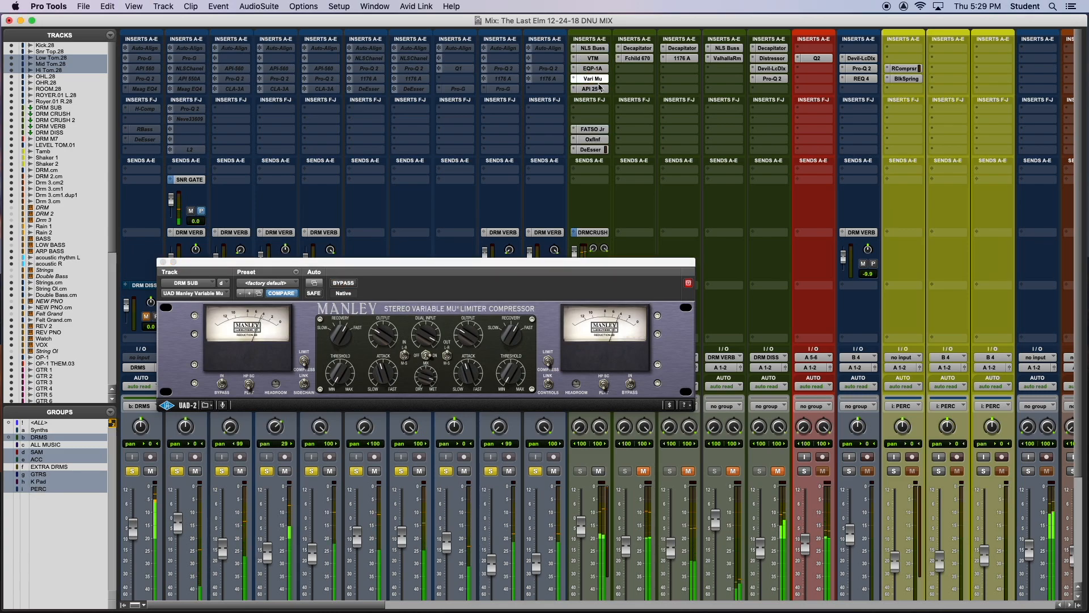
View the API 2500 and FATSO Jr settings on DRM SUB, bypassing and re-enabling the FATSO Jr twice
click(596, 90)
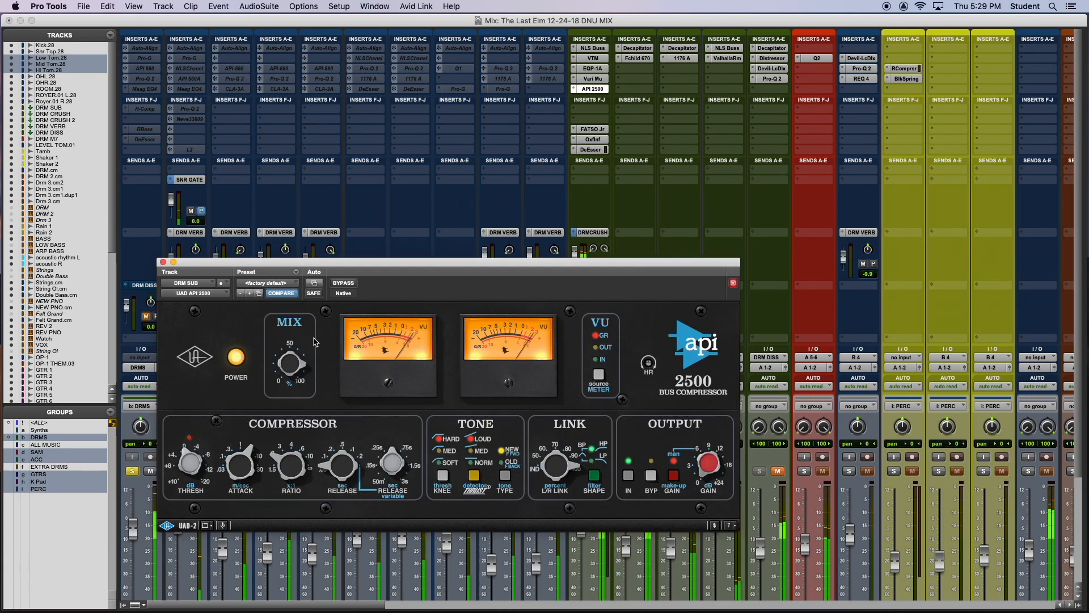
click(595, 131)
super+click(599, 132)
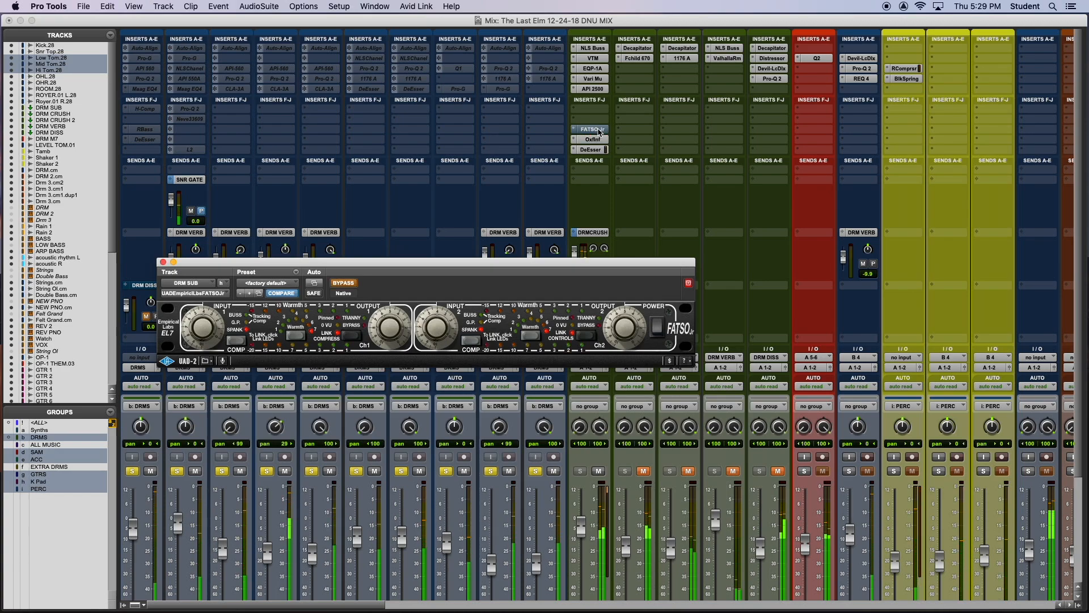
super+click(600, 132)
super+click(600, 131)
super+click(600, 132)
View the Oxford Inflator and DeEsser settings on DRM SUB, bypassing and re-enabling each one once
click(598, 139)
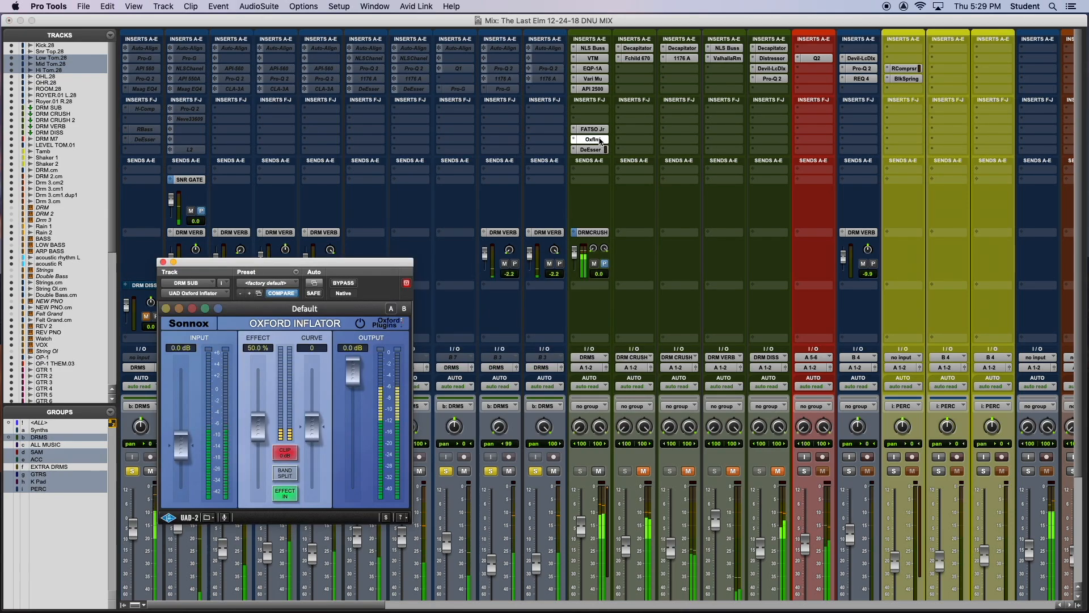
super+click(600, 140)
super+click(600, 140)
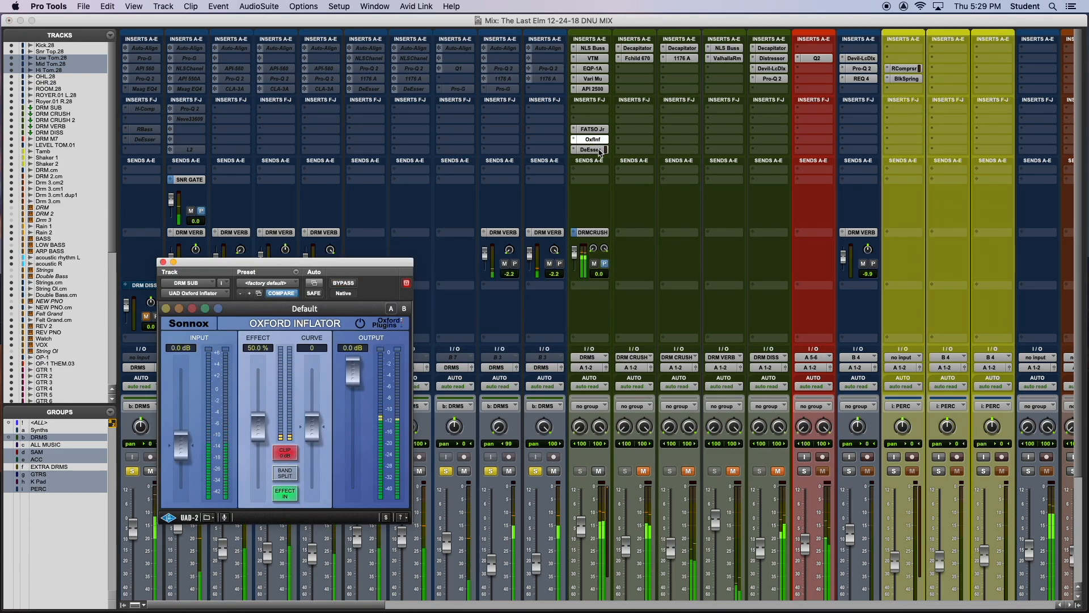
click(601, 151)
super+click(599, 150)
super+click(599, 150)
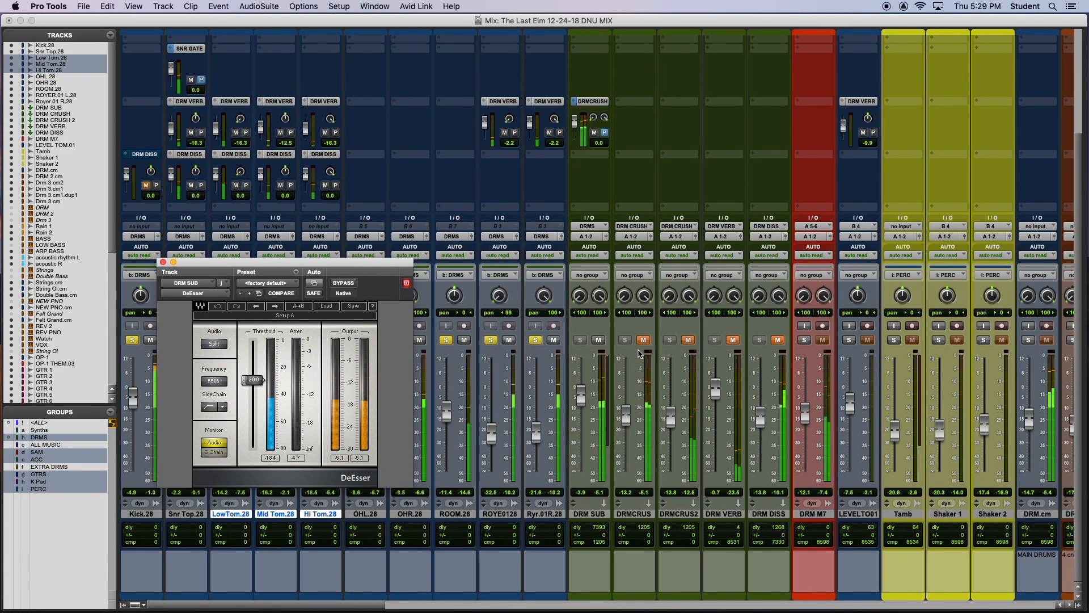
Unmute DRM CRUSH, view its Decapitator and Fairchild 670 settings in full, and close the plug-in window
click(647, 346)
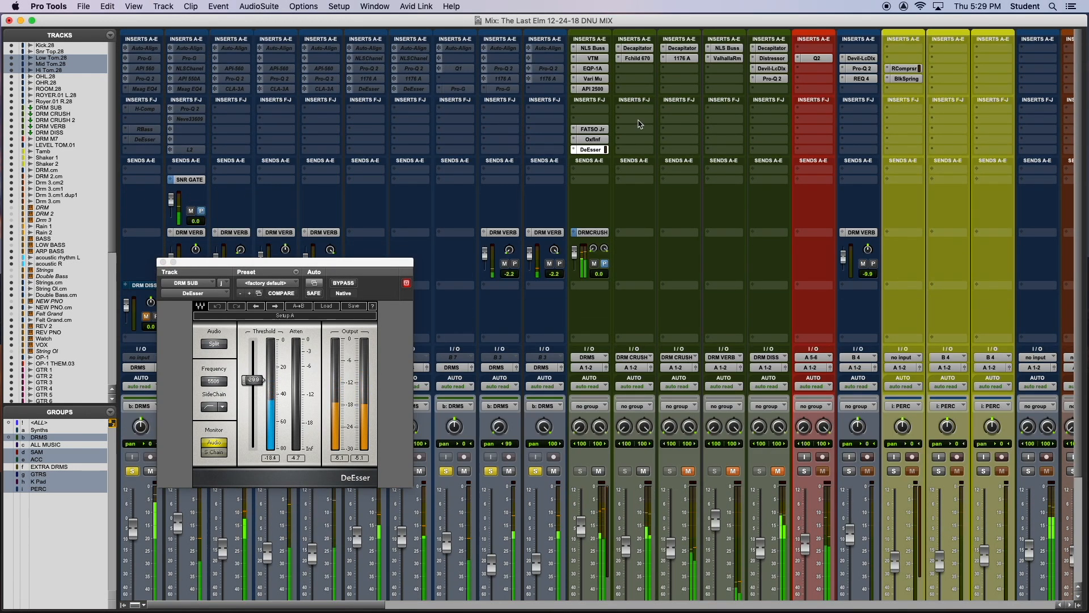
click(638, 49)
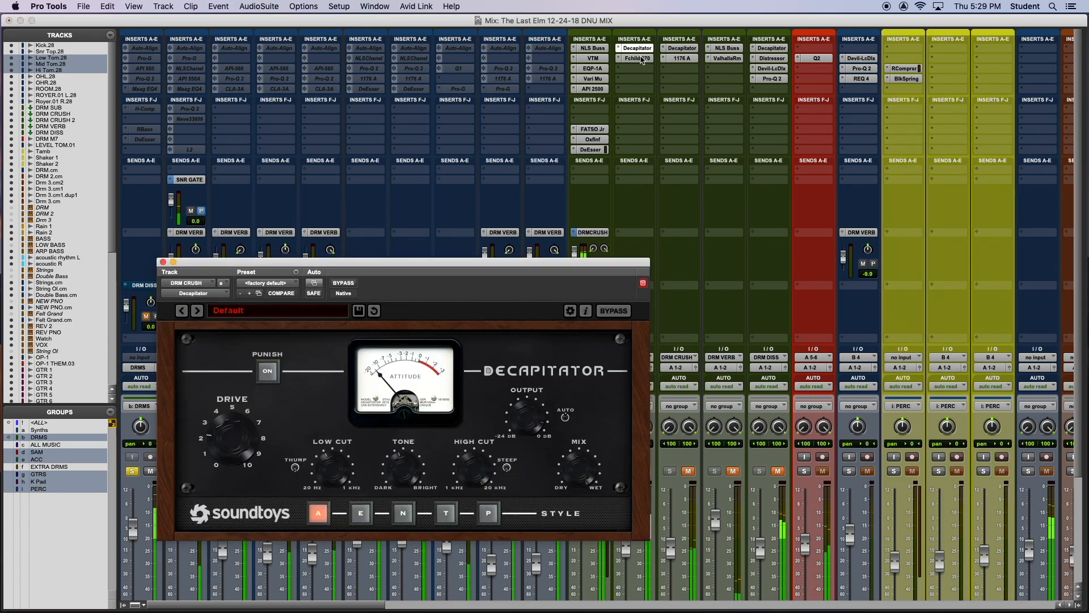
click(639, 58)
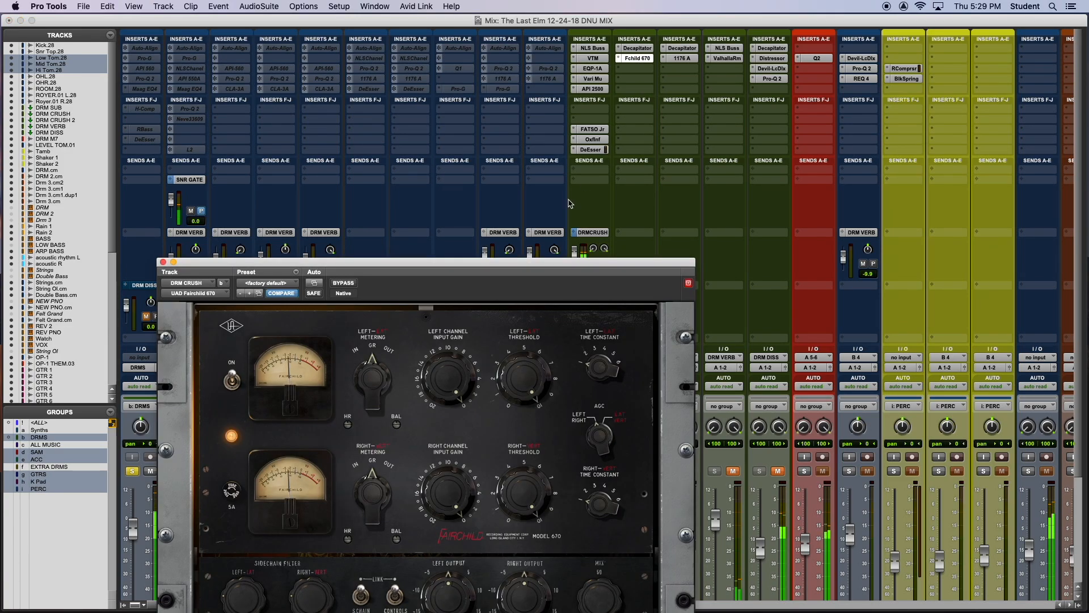
drag(486, 261, 488, 158)
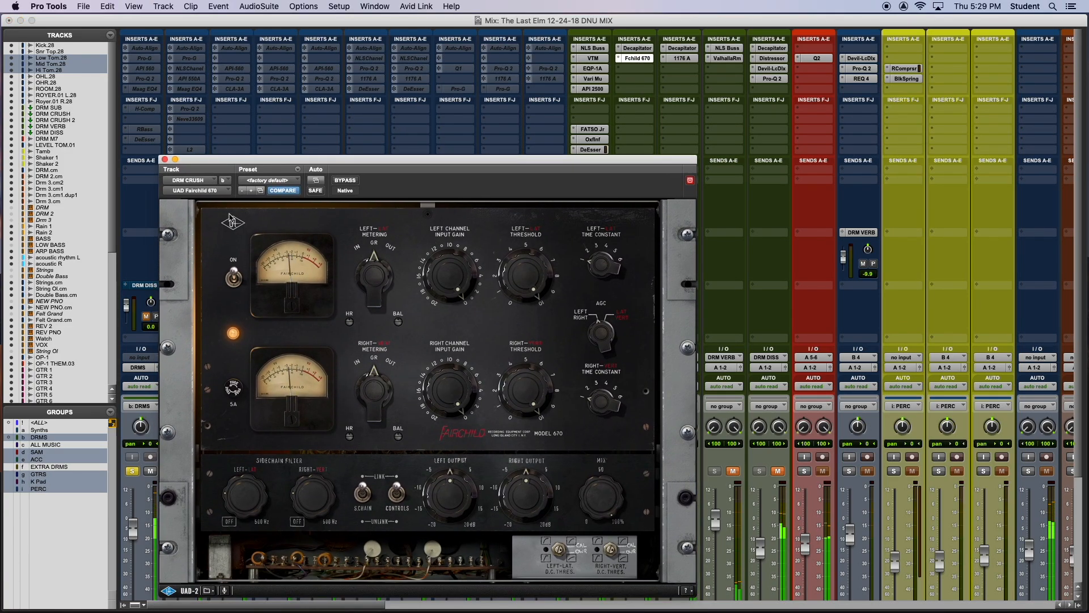
click(165, 159)
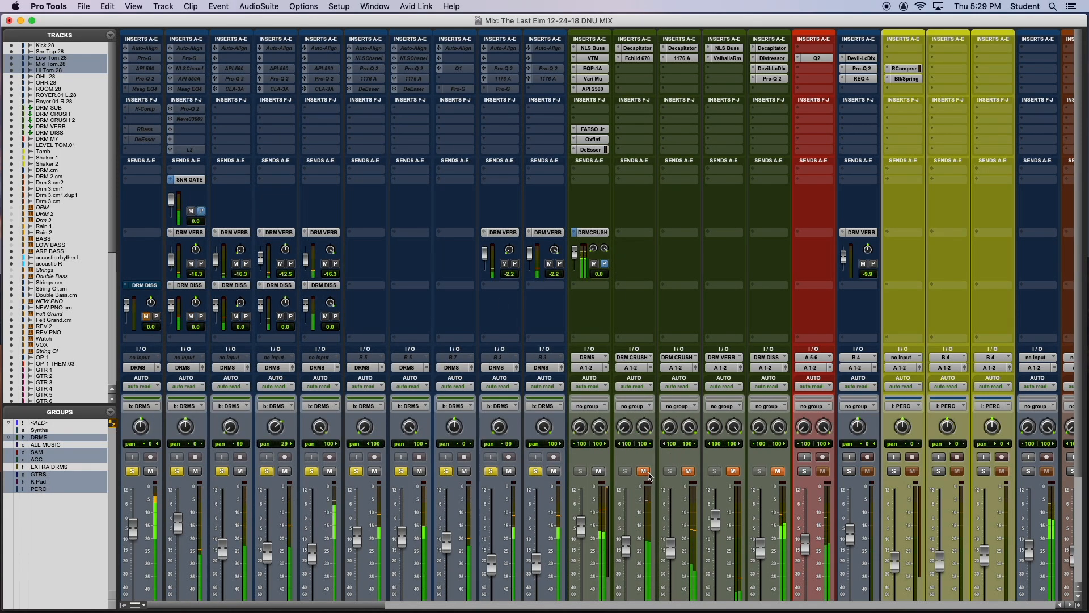
Unmute DRM CRUSH 2 along with DRM CRUSH, view its 1176 Rev A settings, stop playback and close the plug-in window
scroll(688, 476, down, 5)
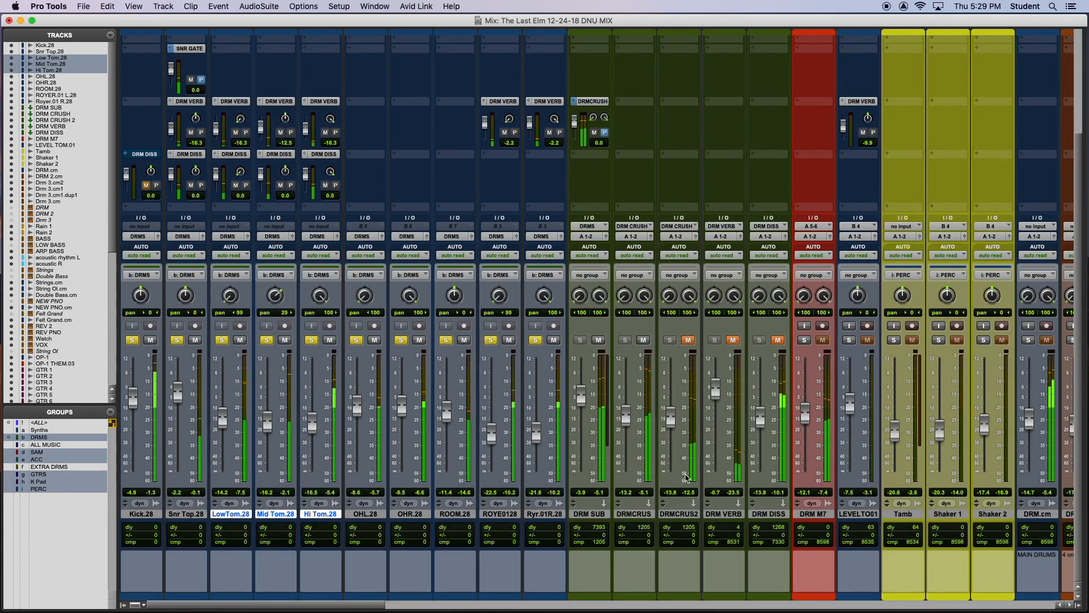
scroll(692, 352, up, 5)
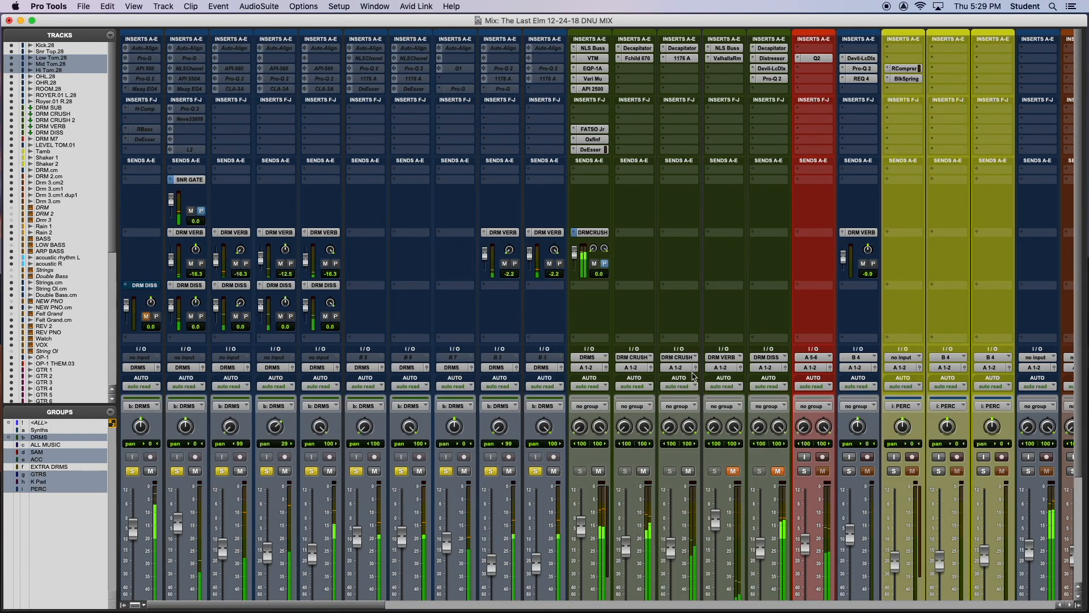
click(683, 58)
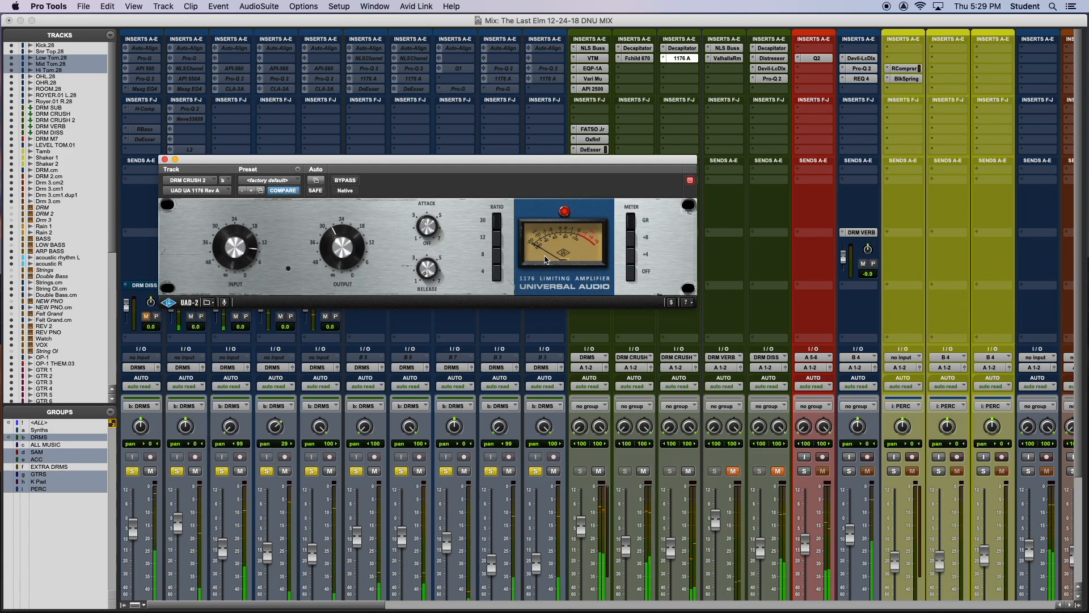
key(space)
click(165, 159)
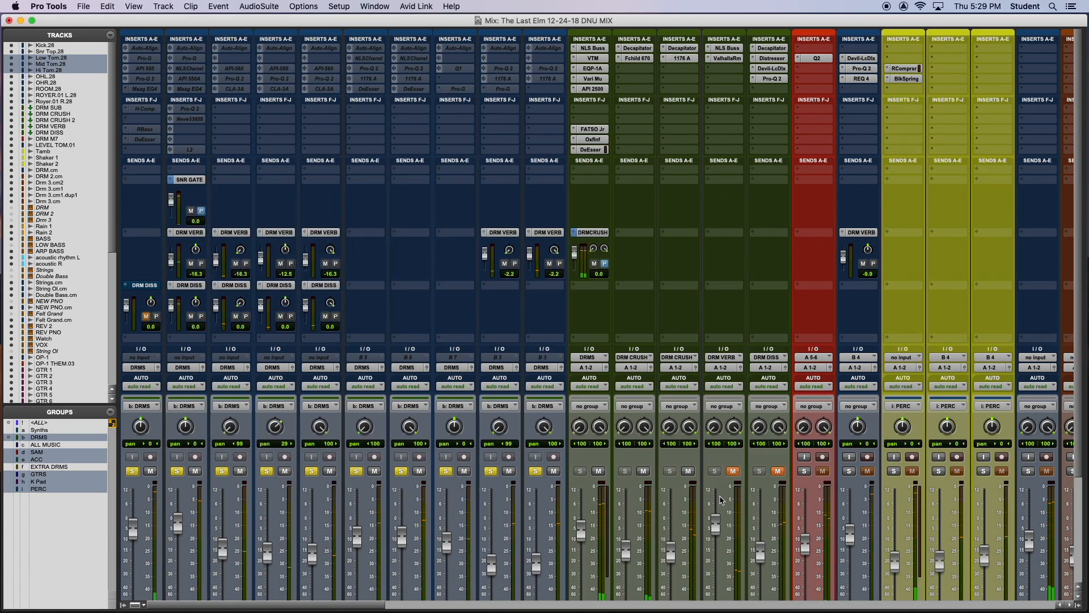
Unmute DRM VERB, view its ValhallaRoom reverb settings, and close the plug-in window
scroll(735, 448, down, 5)
scroll(766, 473, up, 5)
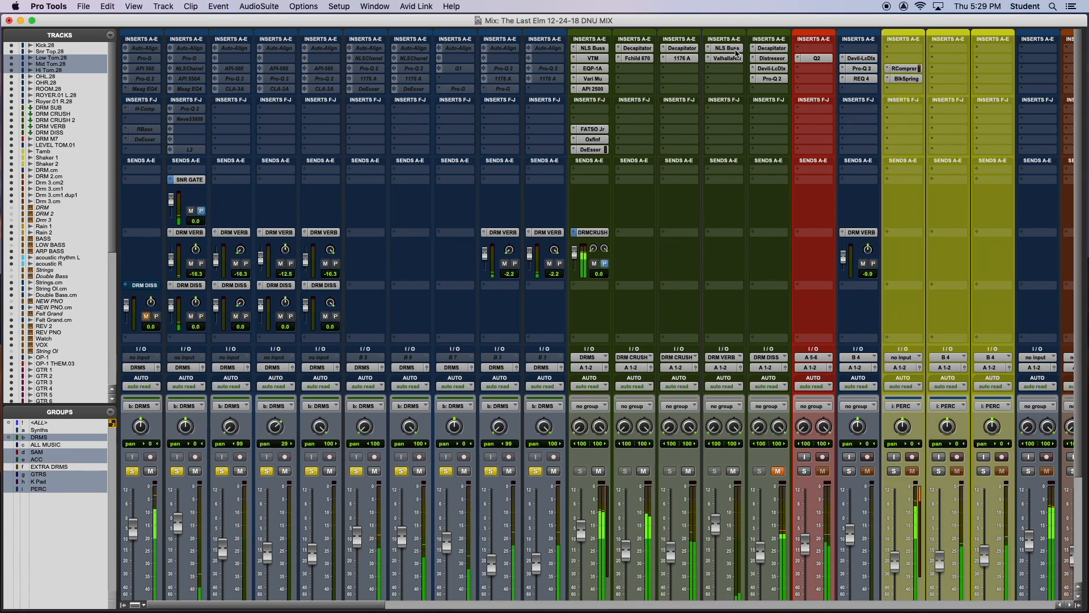
click(727, 58)
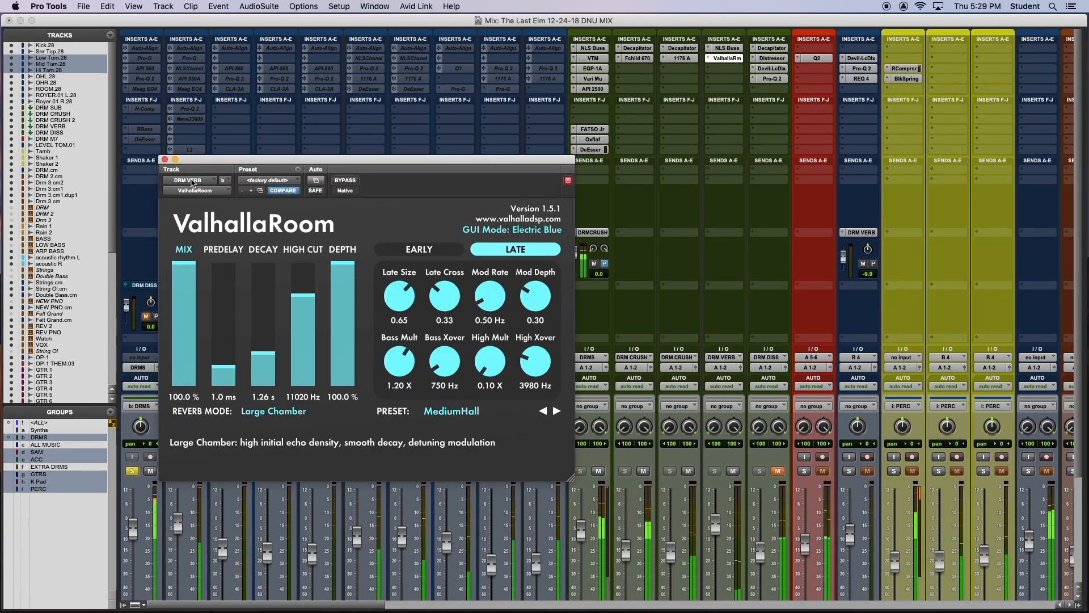
click(164, 160)
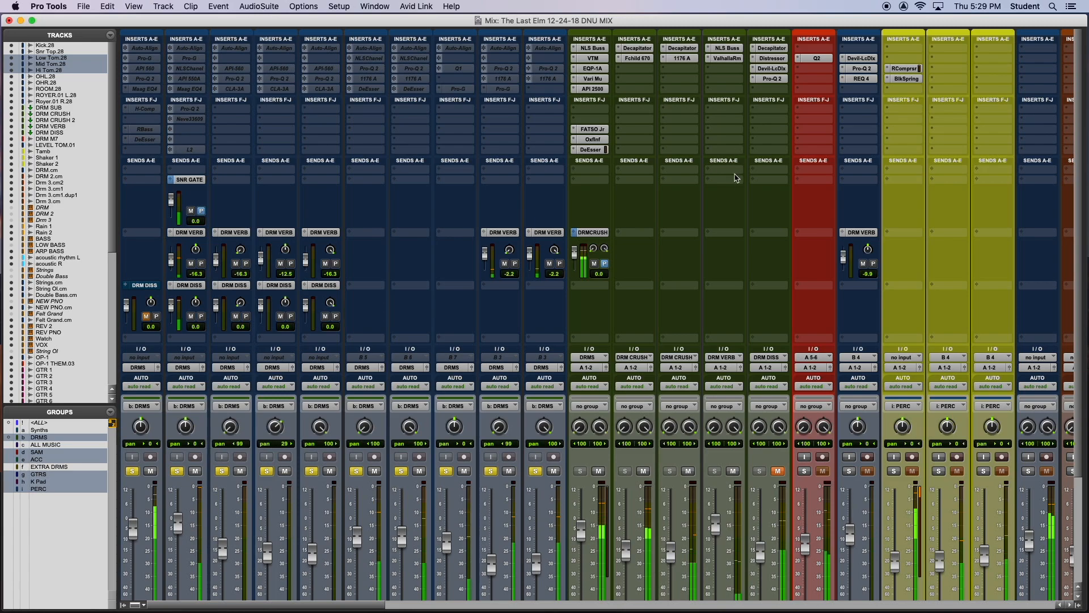
Unmute DRM DISS, step through its Decapitator, Distressor, Devil-Loc Deluxe and Pro-Q 2 inserts, and close the plug-in window
scroll(737, 238, down, 6)
scroll(783, 331, up, 6)
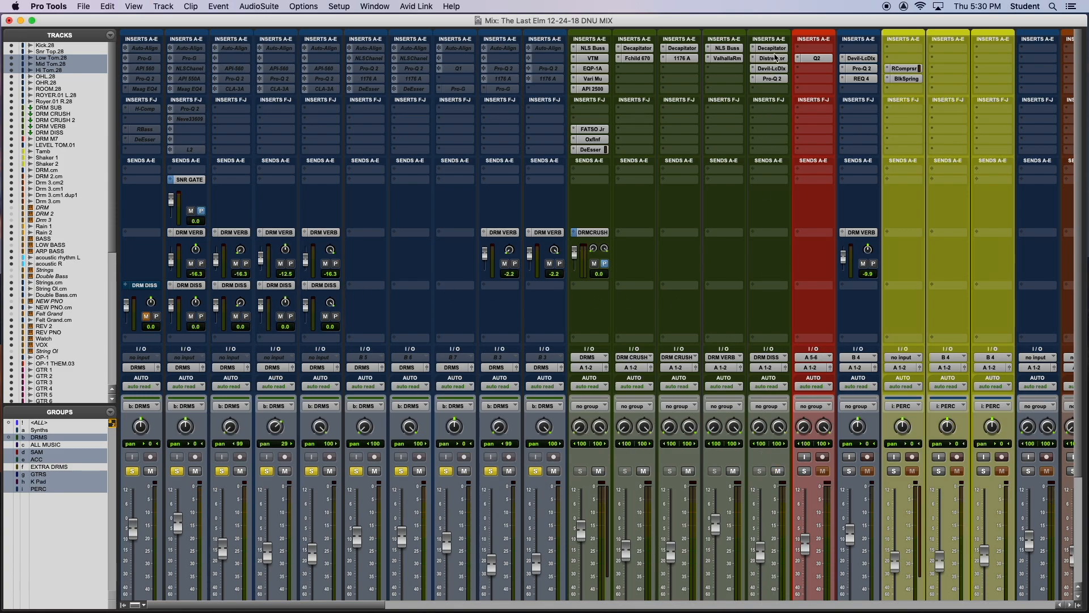
click(772, 49)
click(778, 59)
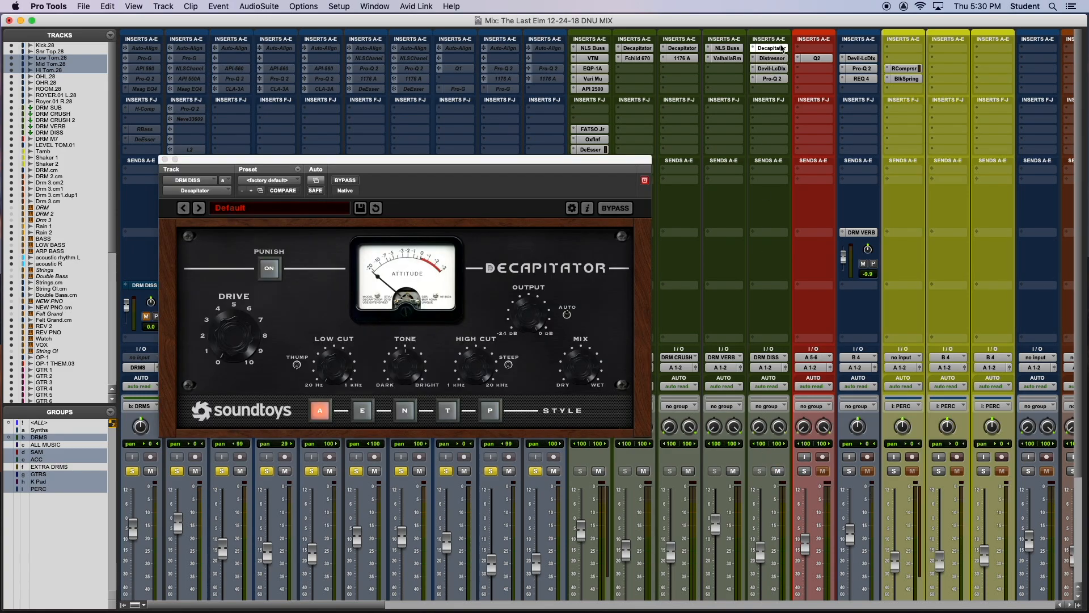
click(780, 47)
click(779, 71)
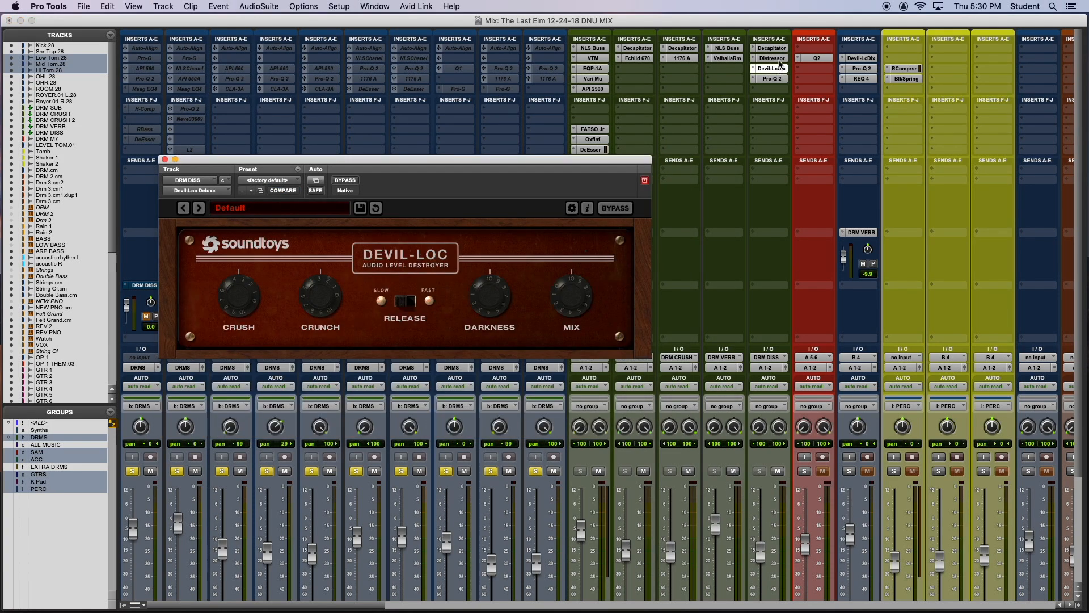
click(778, 59)
click(779, 80)
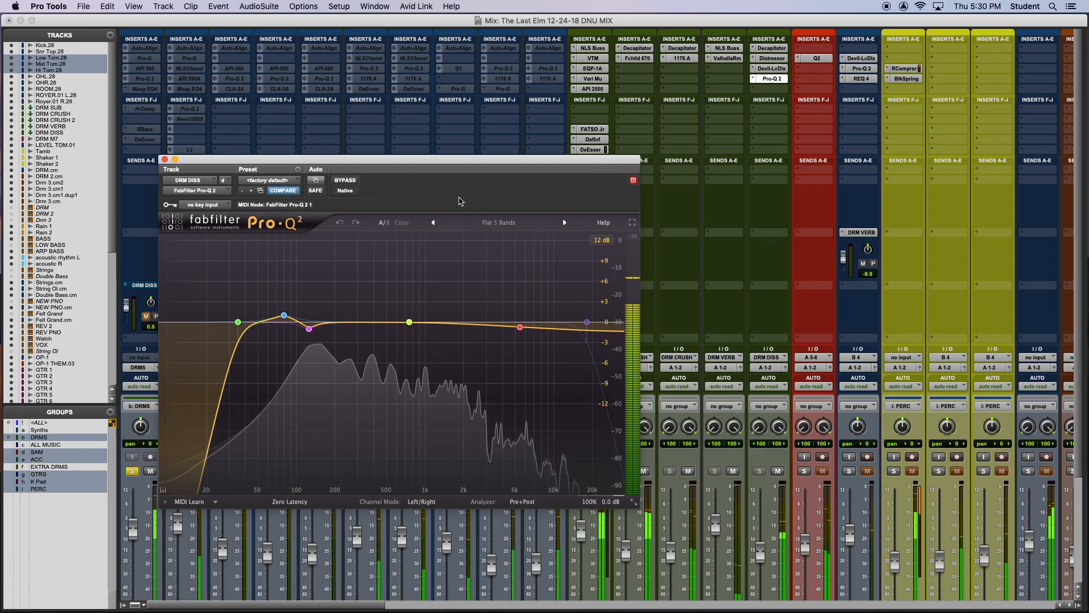
click(164, 159)
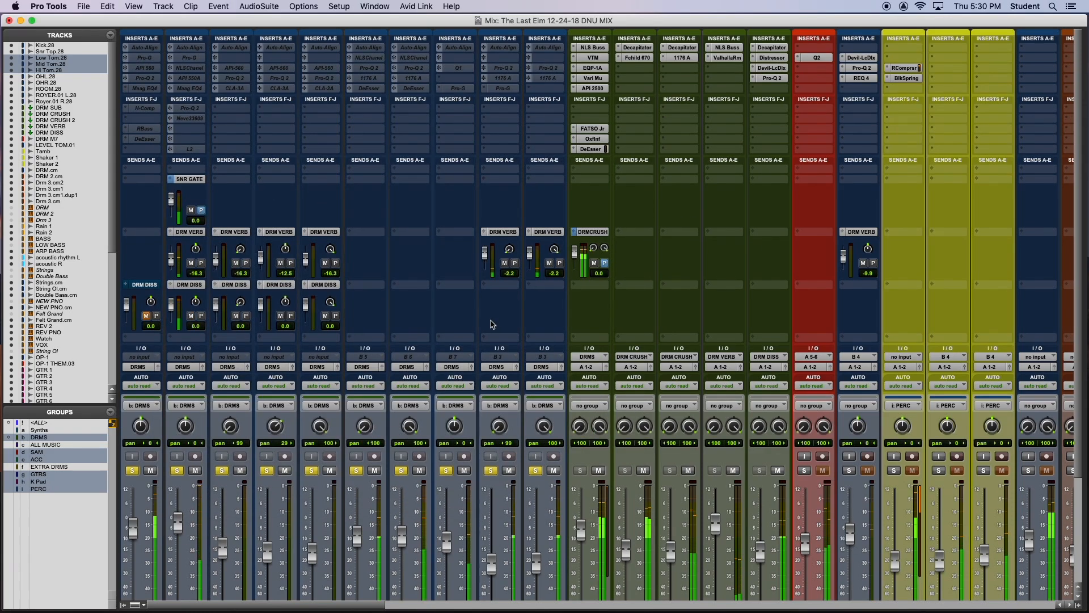
Take the drum group out of solo, solo DRM M7 instead, and view its Q2 equalizer settings before closing the window
scroll(494, 323, down, 5)
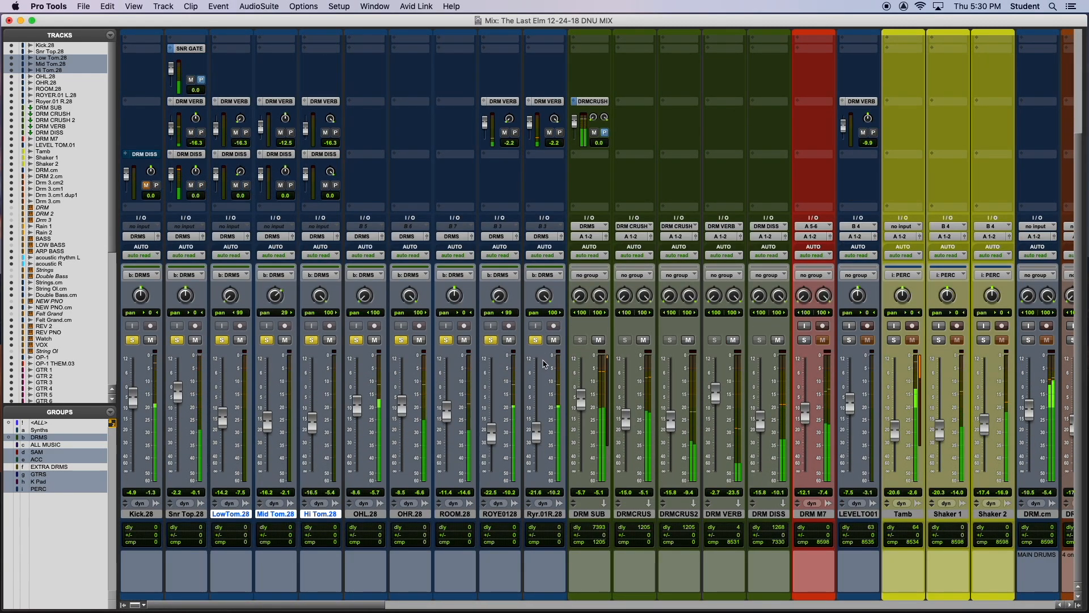
click(535, 339)
click(804, 339)
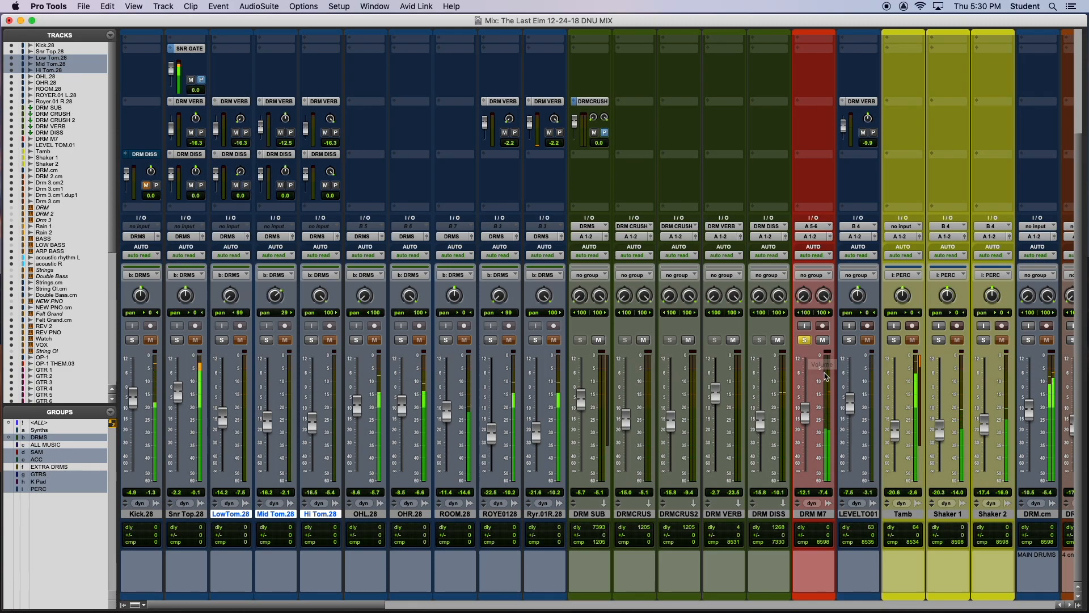
scroll(825, 377, right, 4)
scroll(670, 476, up, 5)
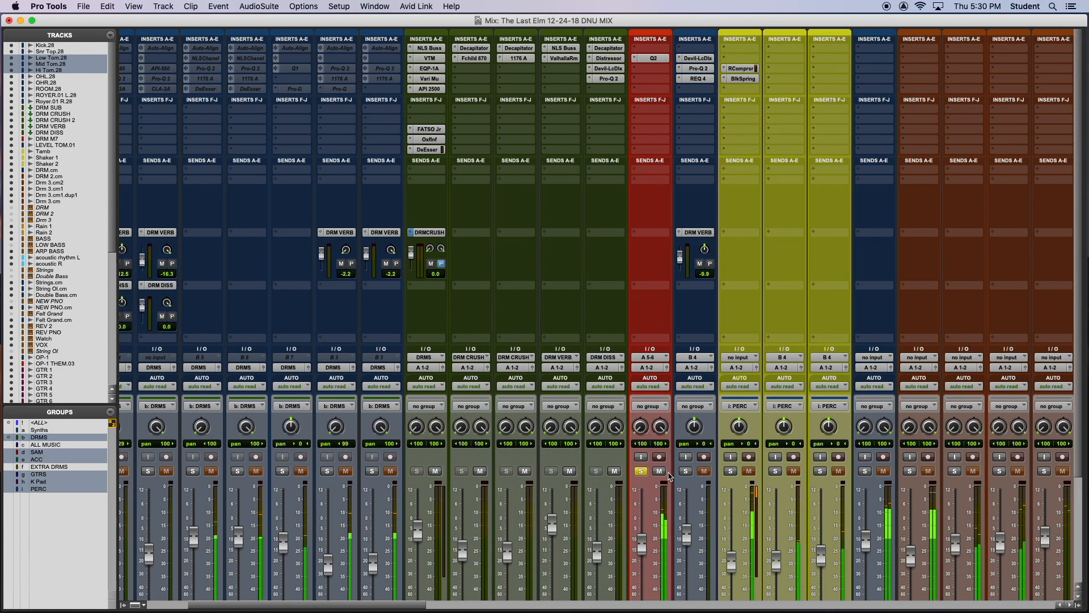
click(656, 59)
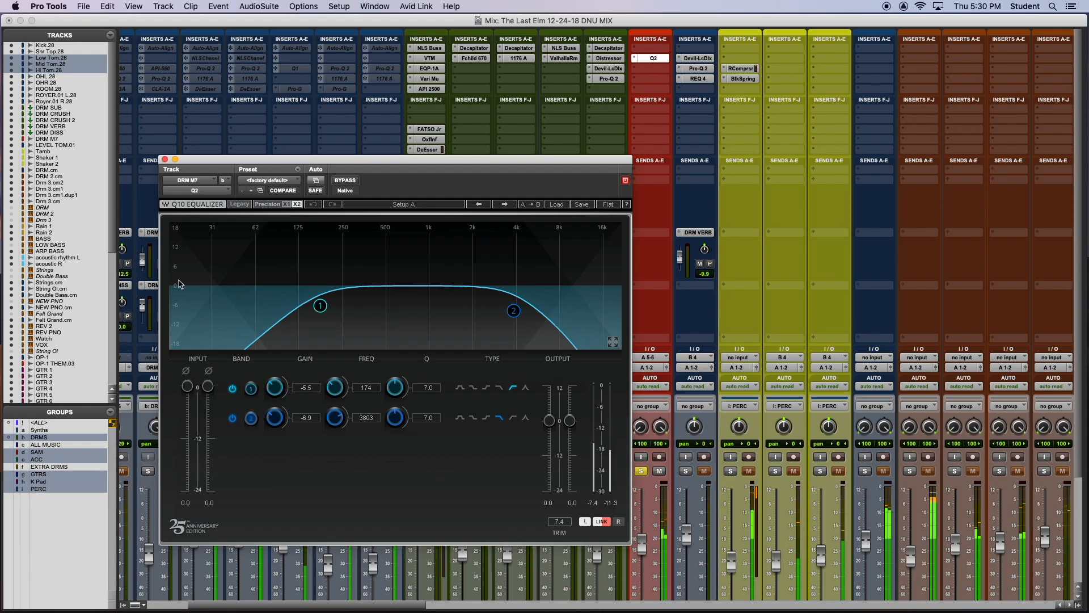
click(165, 159)
Solo LEVEL TOM.01 and take DRM M7 out of solo
scroll(658, 320, down, 4)
scroll(660, 327, up, 3)
click(686, 471)
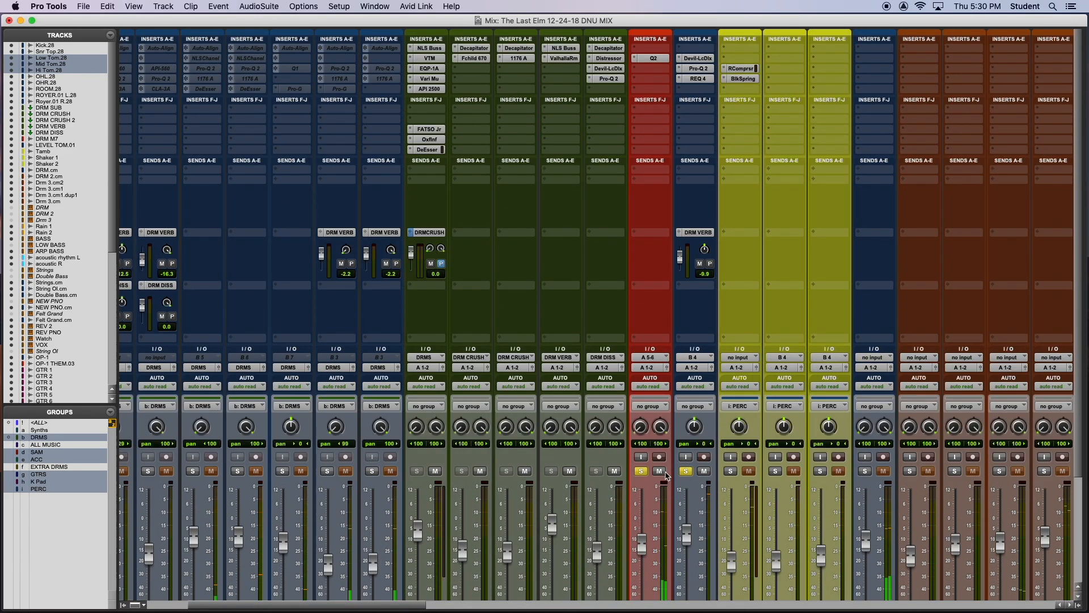
scroll(689, 472, down, 5)
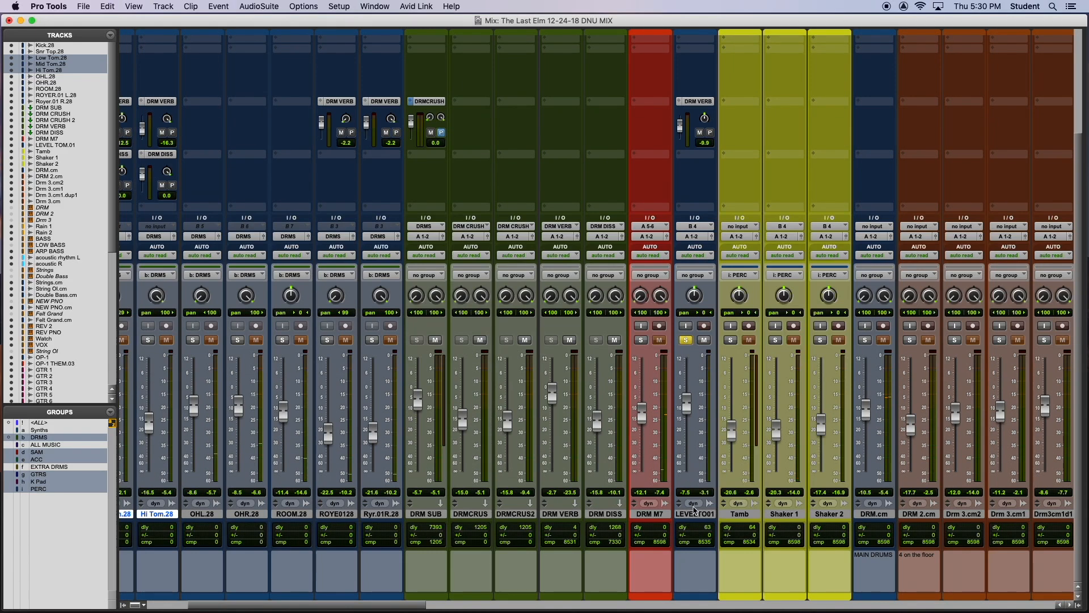
In the Edit window, zoom in on the LEVEL TOM.01 clips, play the one at the Location 3 marker, and return to the Mix window
key(super+equal)
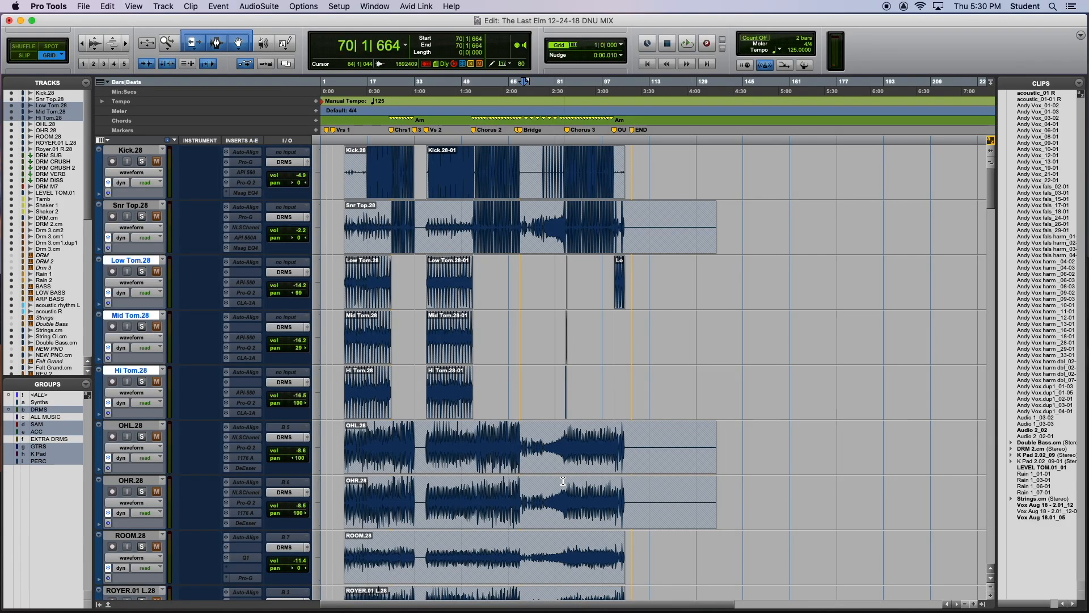
scroll(563, 479, down, 10)
scroll(563, 480, down, 4)
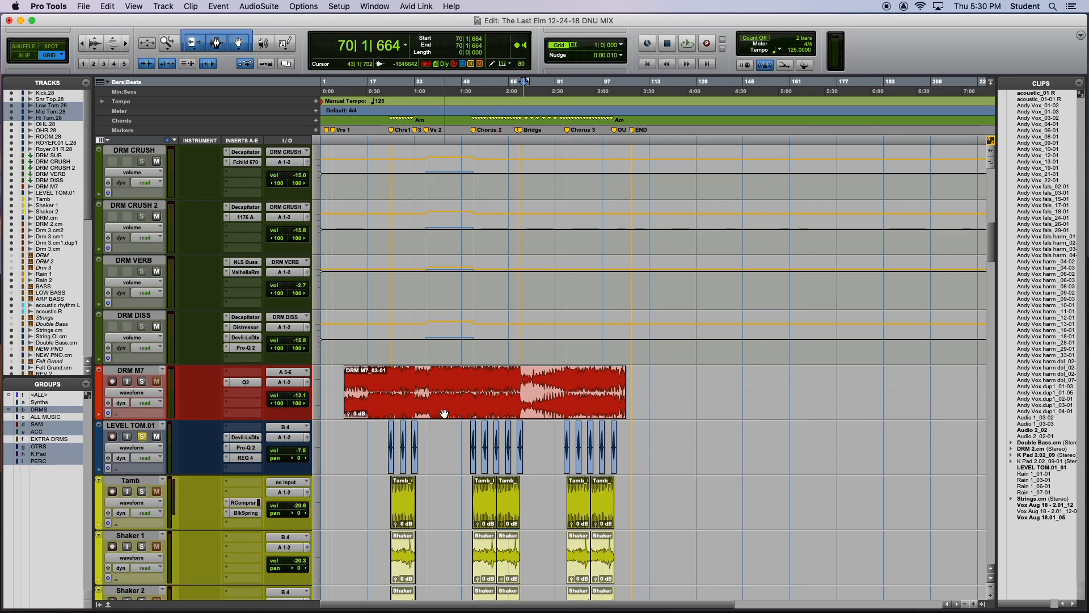
click(438, 430)
key(t)
key(t)
key(t)
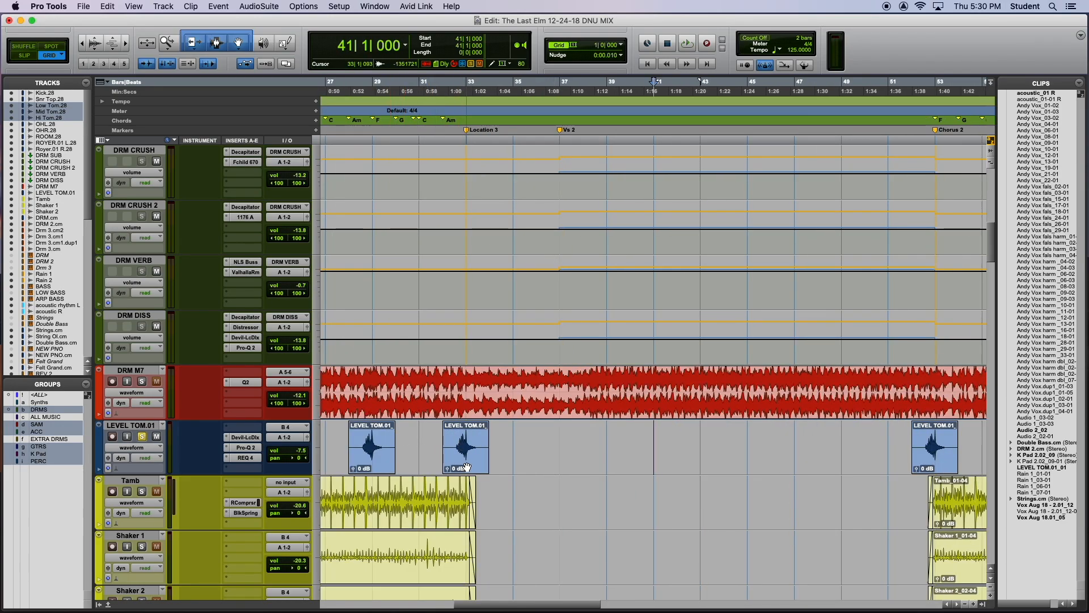
click(466, 467)
key(space)
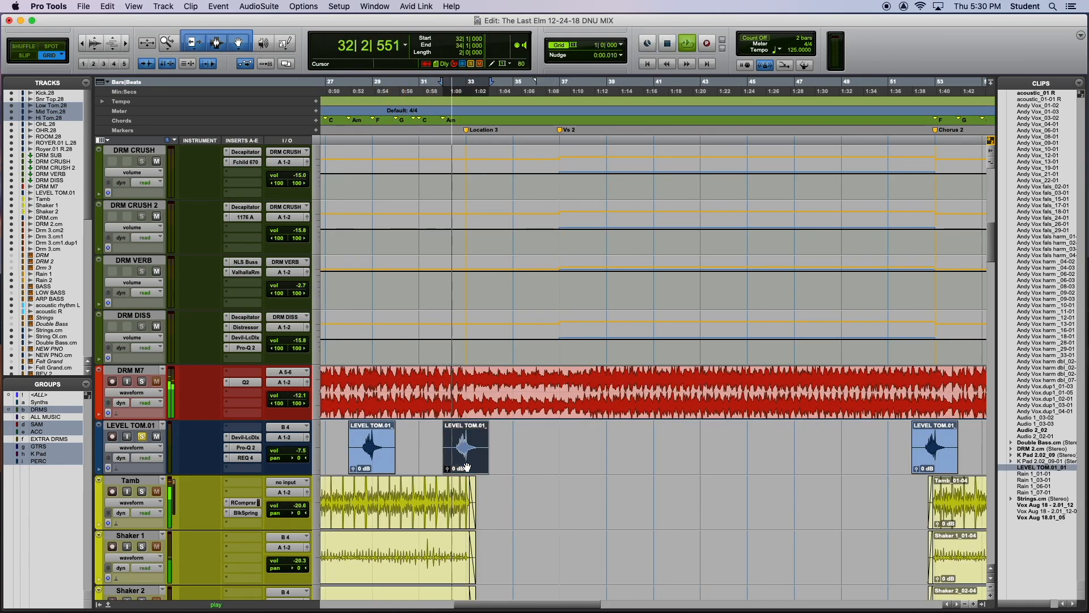
key(super+equal)
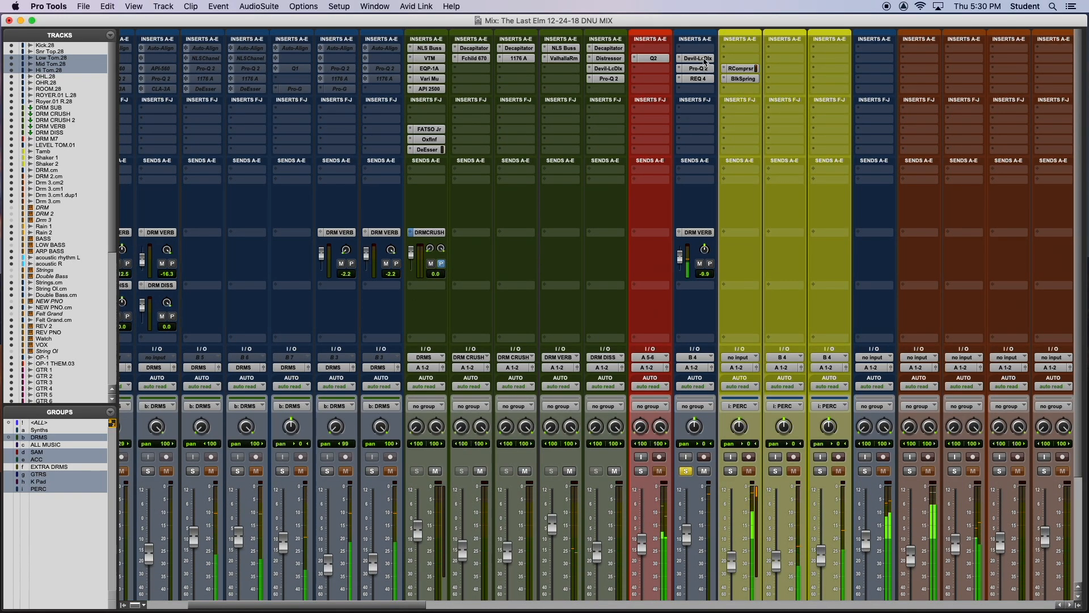
Compare LEVEL TOM.01 with its inserts bypassed and active, view its Pro-Q 2 and REQ 4 settings, and close the plug-in window
key(shift+a)
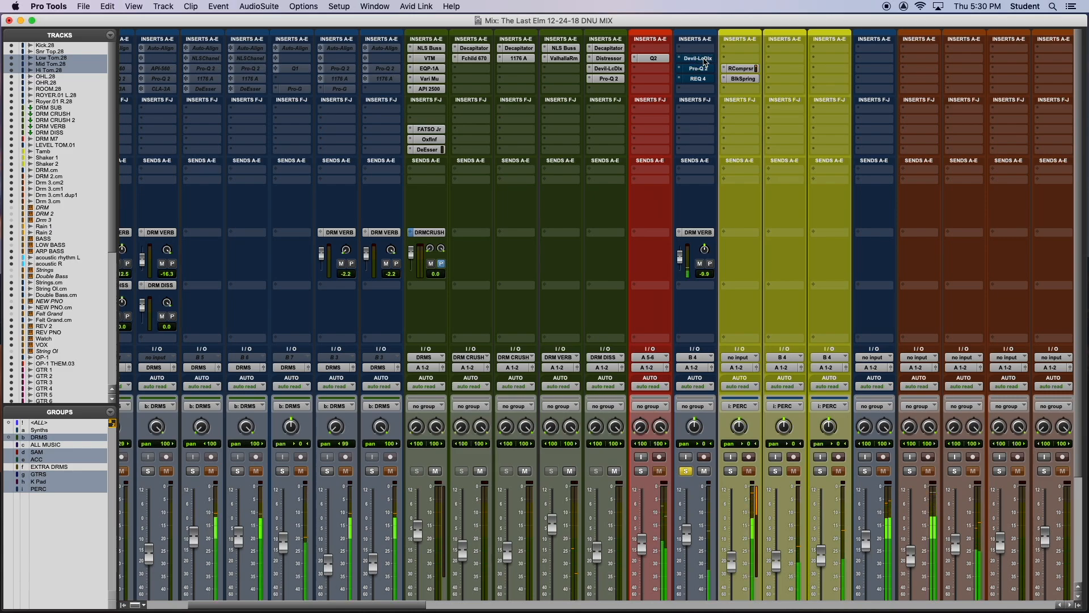
super+click(702, 60)
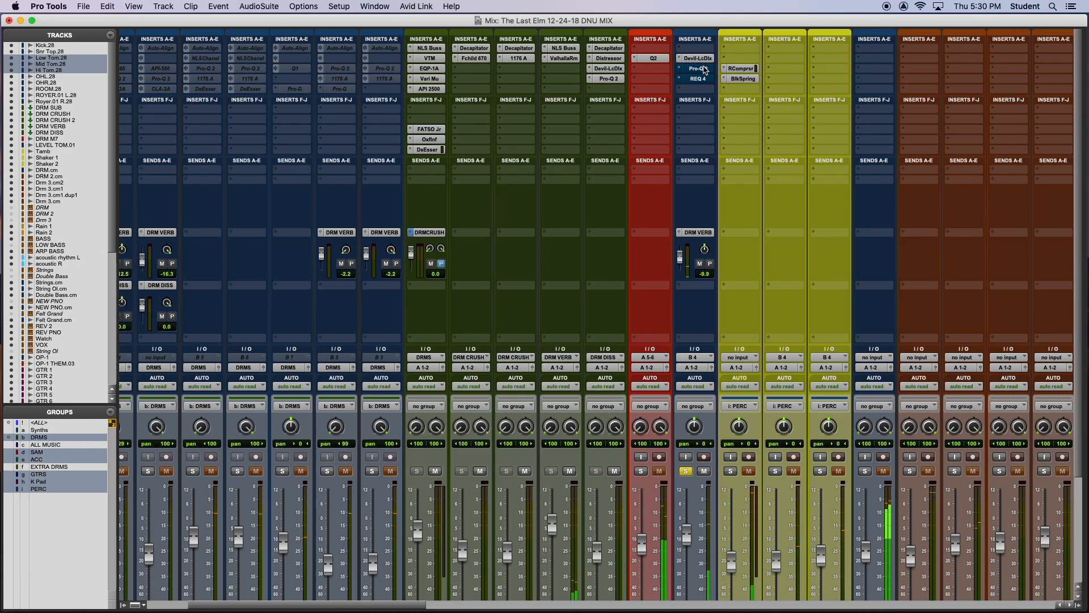
click(699, 68)
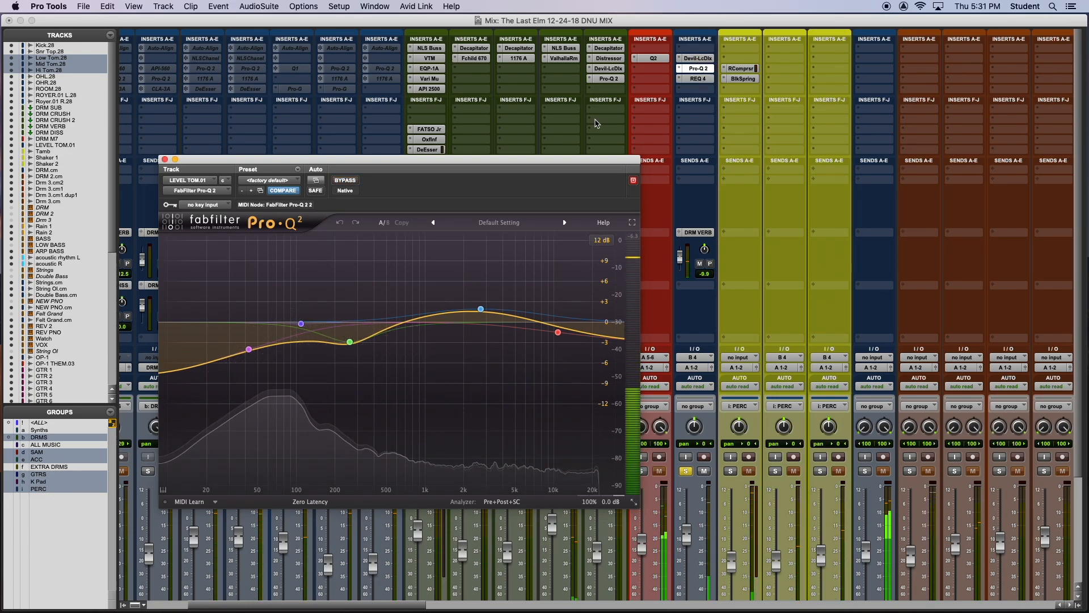
click(699, 79)
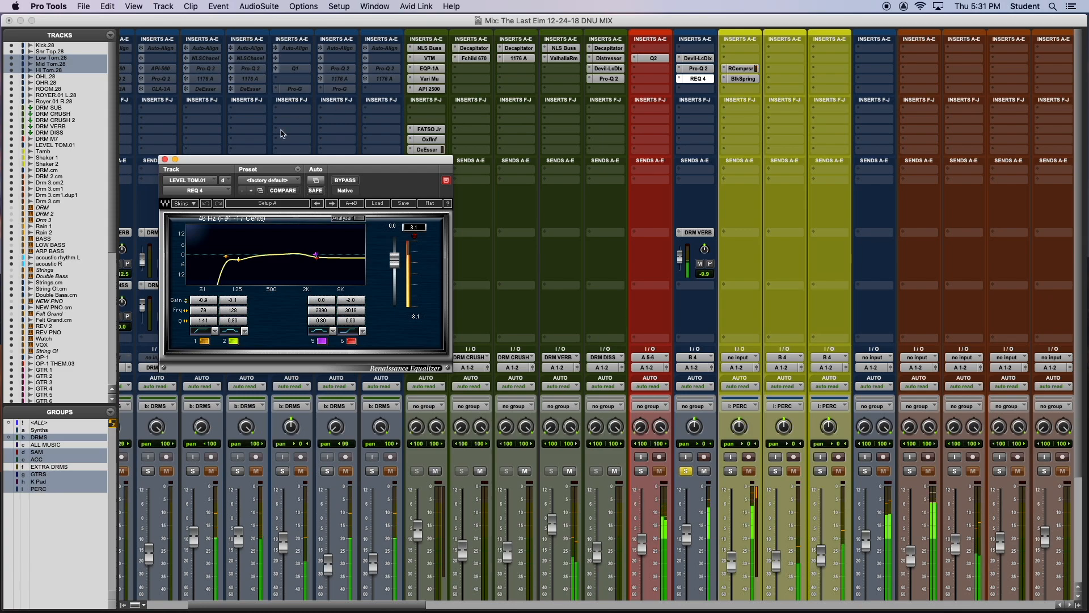
click(698, 78)
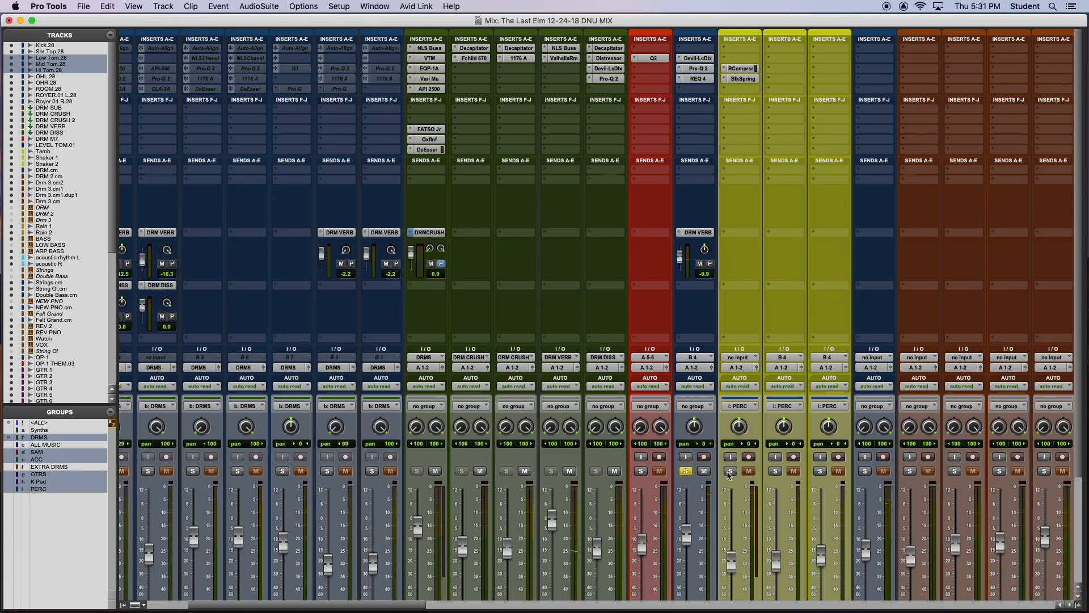
Take LEVEL TOM.01 out of solo and solo the PERC group of Tamb, Shaker 1 and Shaker 2
click(689, 472)
click(730, 471)
scroll(762, 349, left, 3)
scroll(763, 349, right, 3)
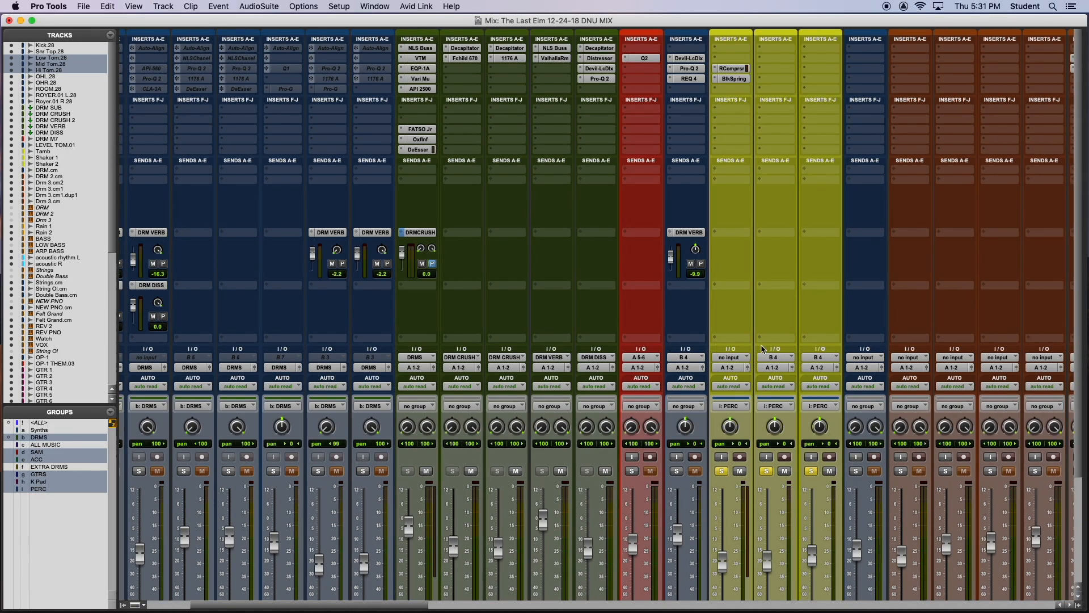
In the Edit window, show volume trim automation on the tracks and look through the session from the drums to the master
key(super+equal)
scroll(761, 346, up, 15)
key(super+bracketleft)
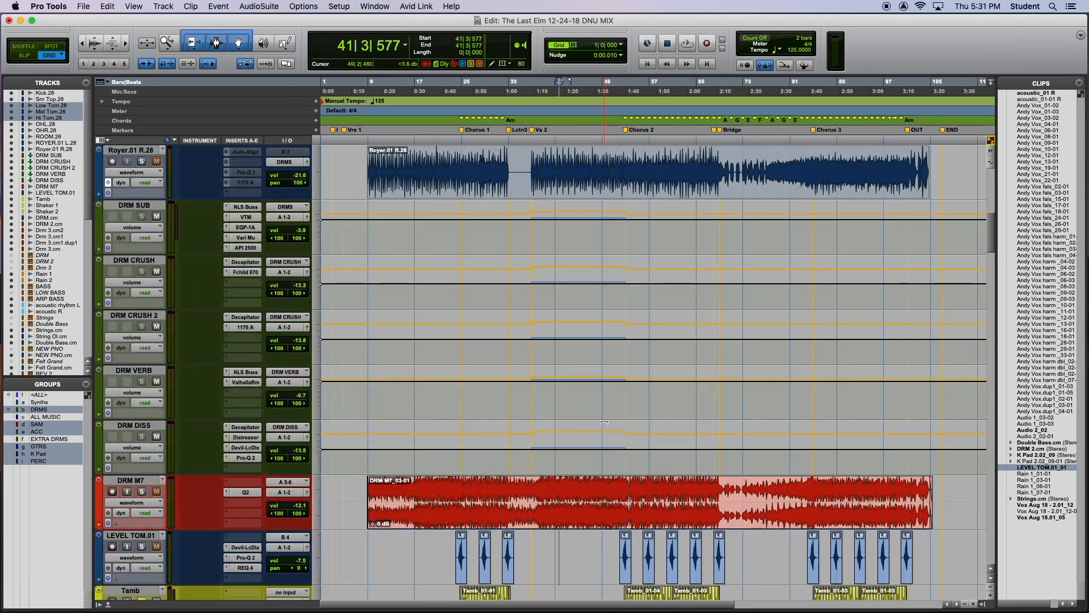
scroll(598, 356, down, 5)
scroll(256, 195, up, 9)
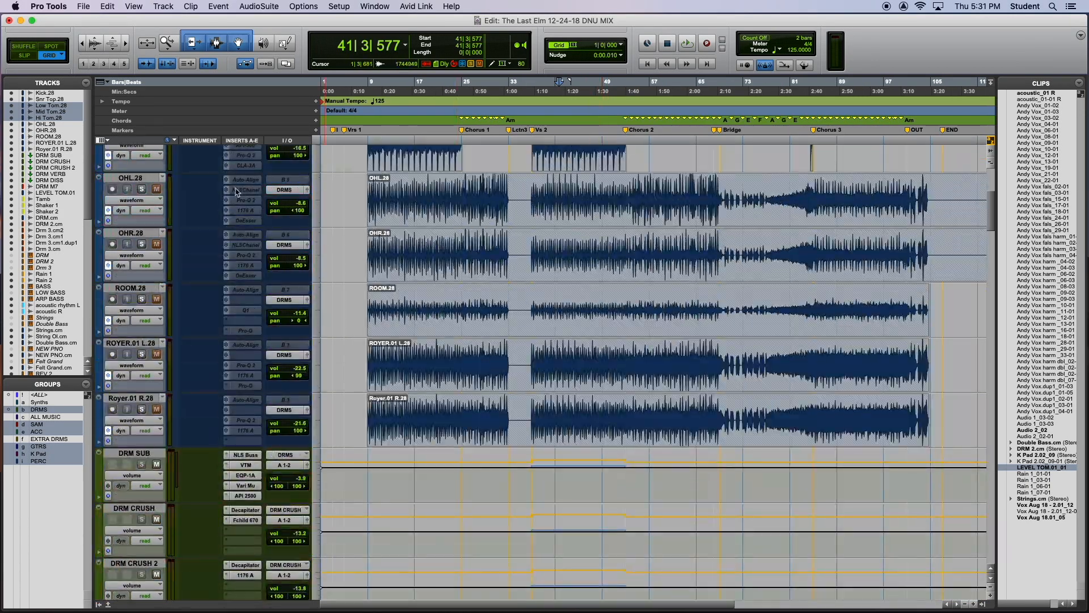
click(160, 201)
click(152, 220)
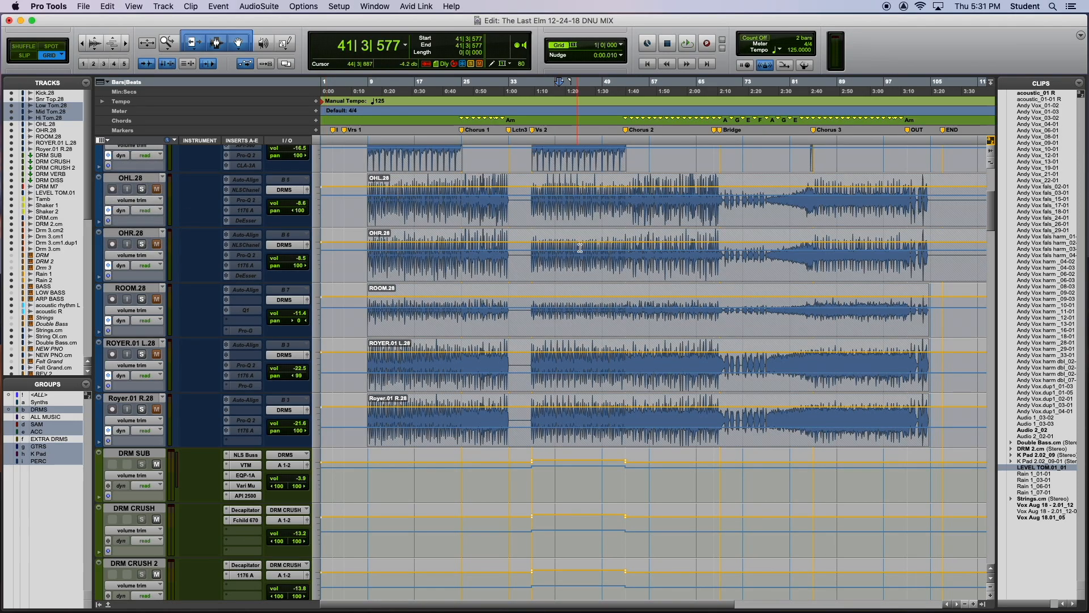
scroll(580, 248, up, 5)
scroll(581, 248, down, 10)
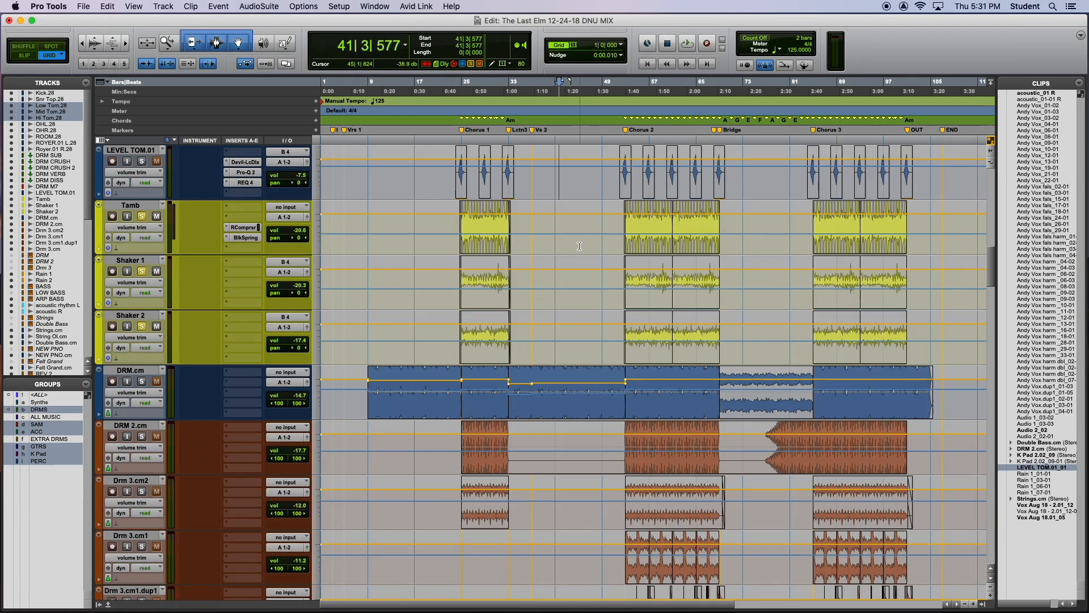
scroll(579, 246, down, 20)
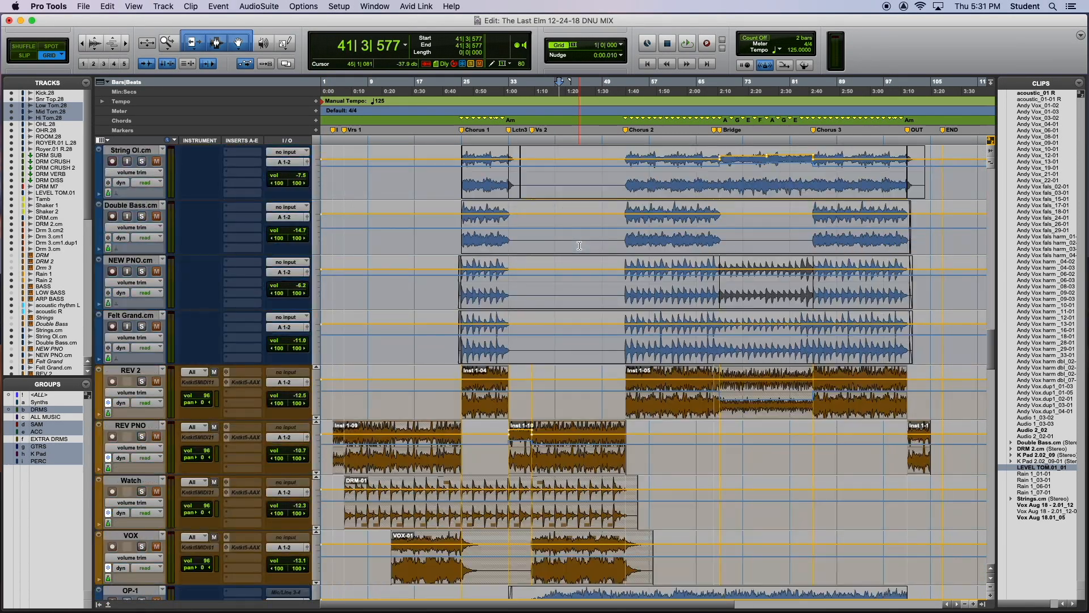
scroll(580, 246, down, 20)
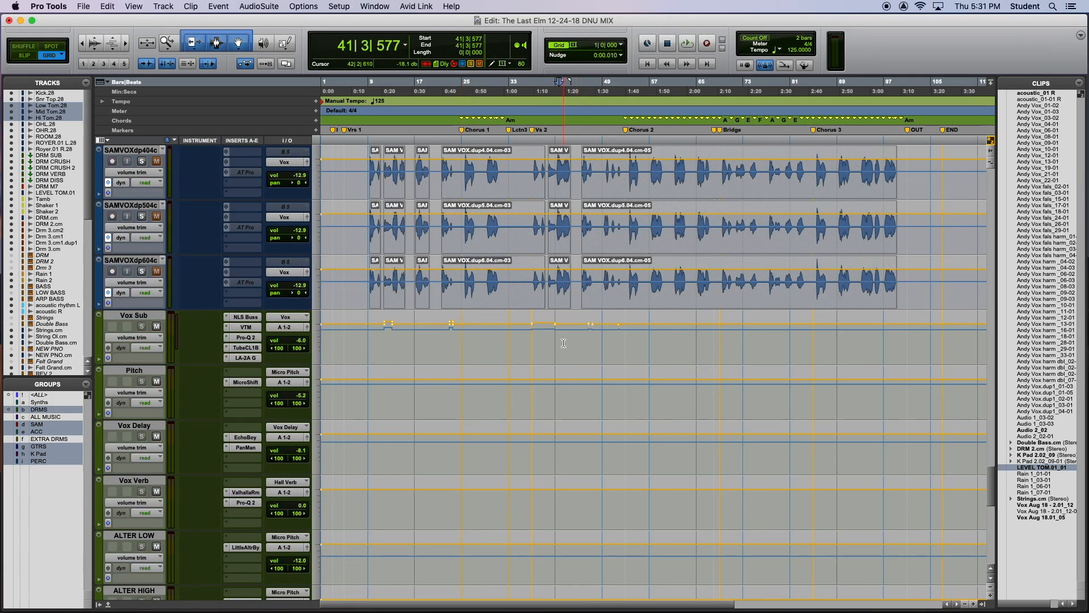
scroll(564, 342, down, 15)
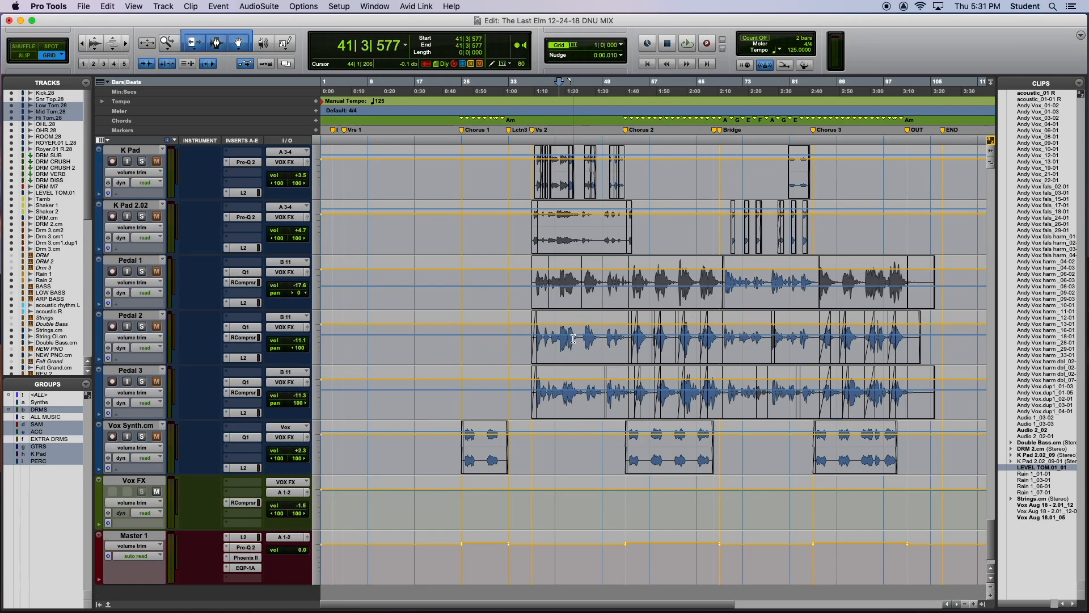
scroll(676, 560, up, 20)
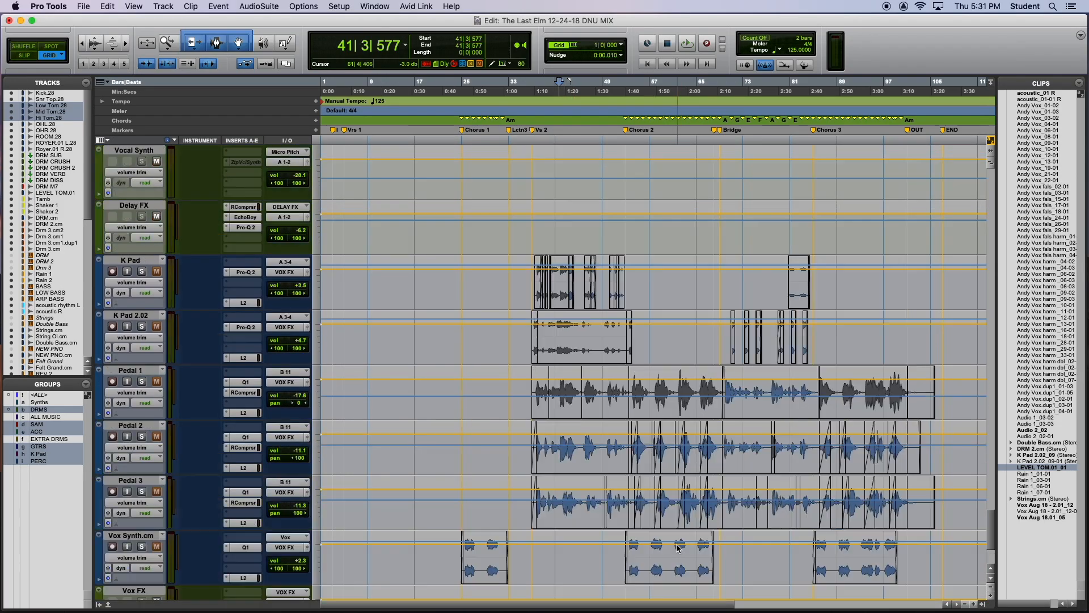
scroll(679, 548, up, 20)
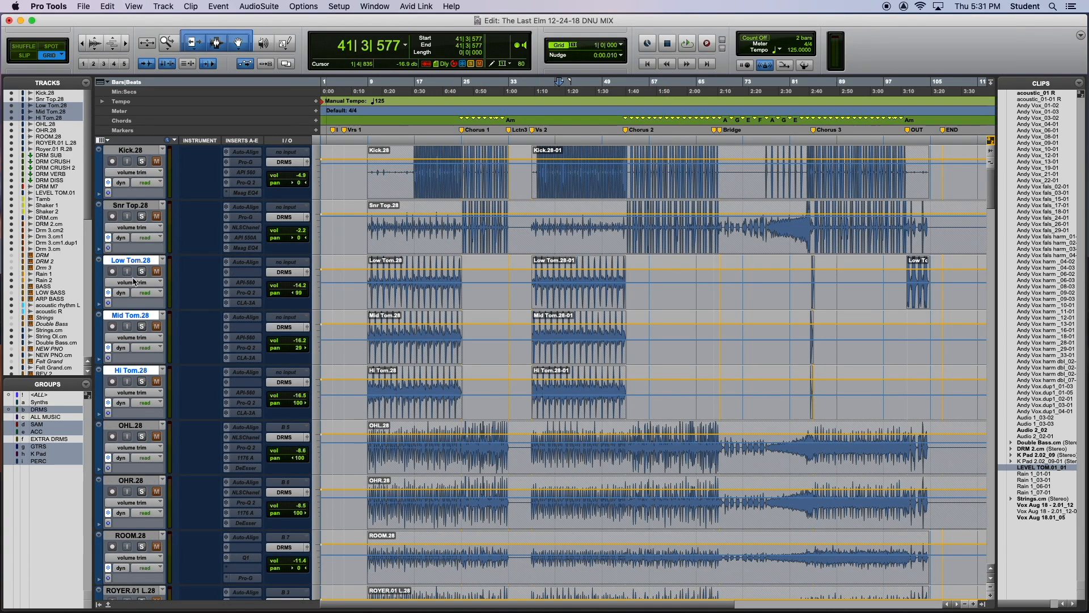
Return the tracks to waveform view and play the PERC group's clips at Chorus 1
click(133, 281)
alt+click(136, 264)
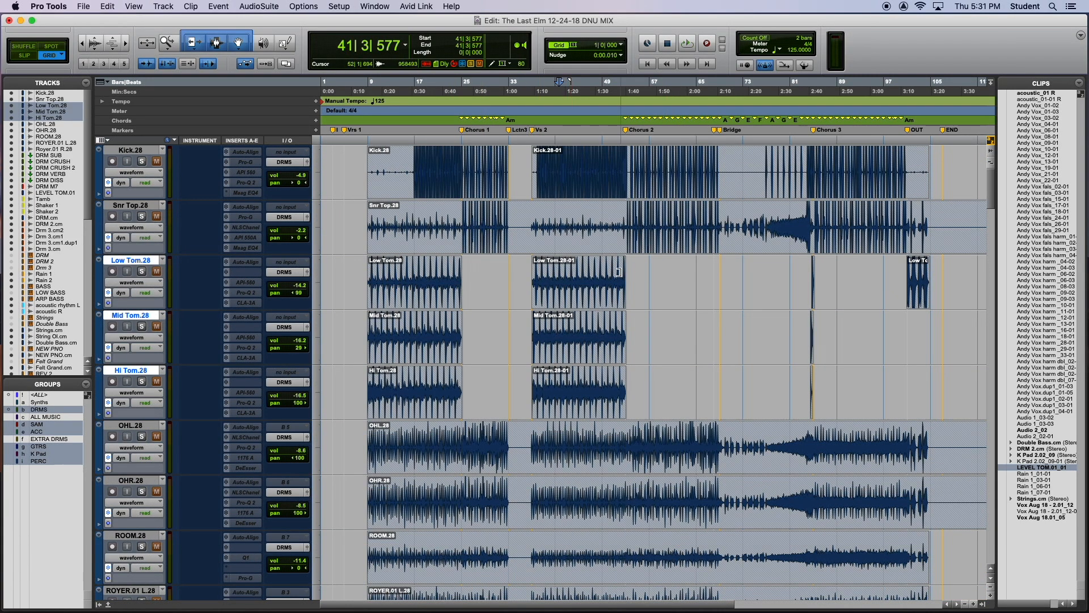
scroll(618, 272, down, 10)
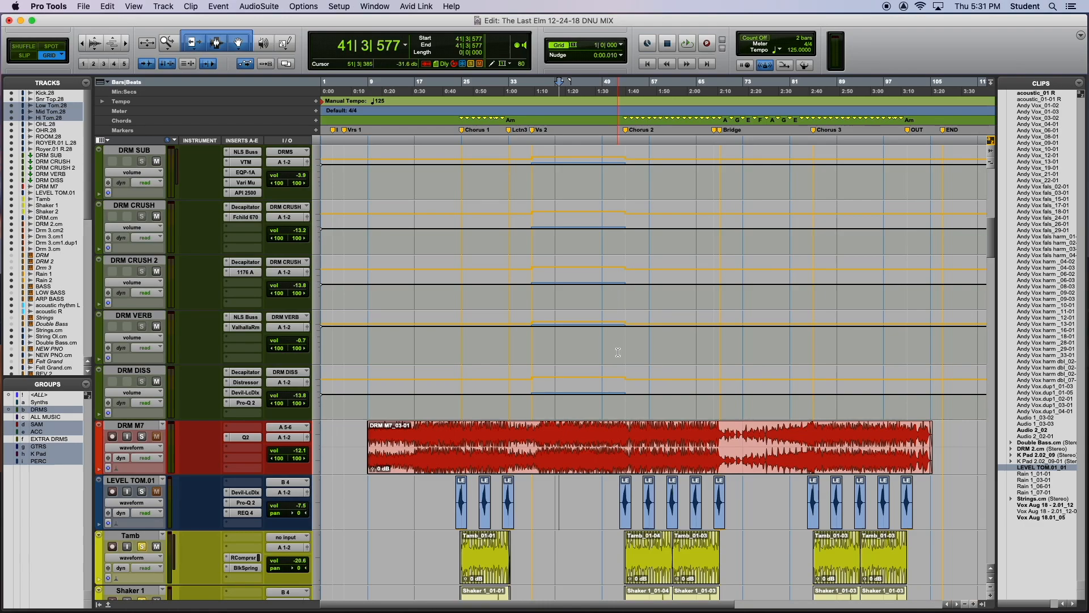
scroll(612, 392, down, 2)
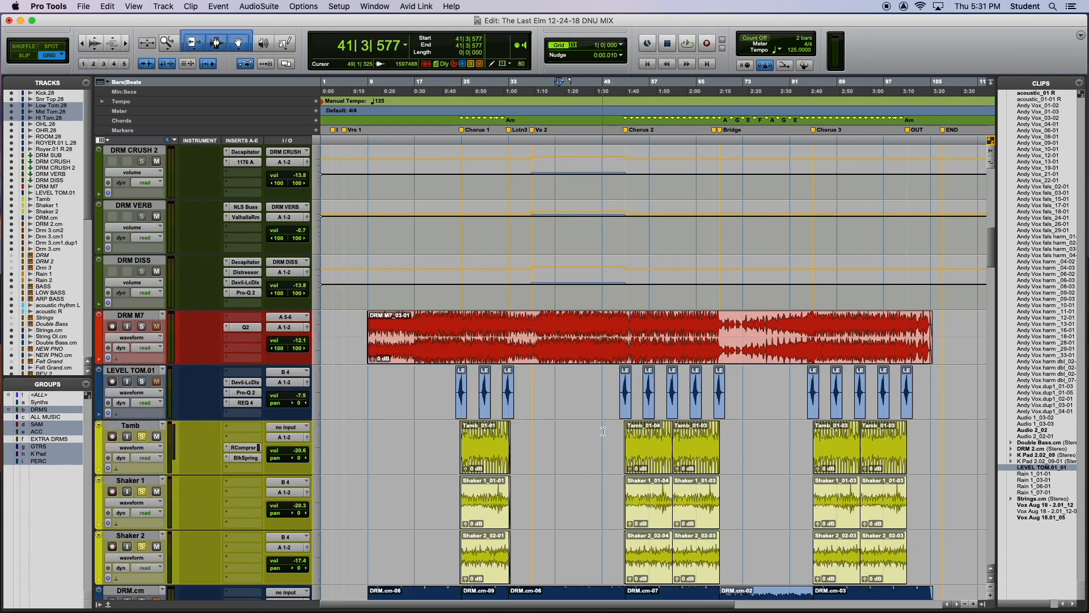
click(479, 454)
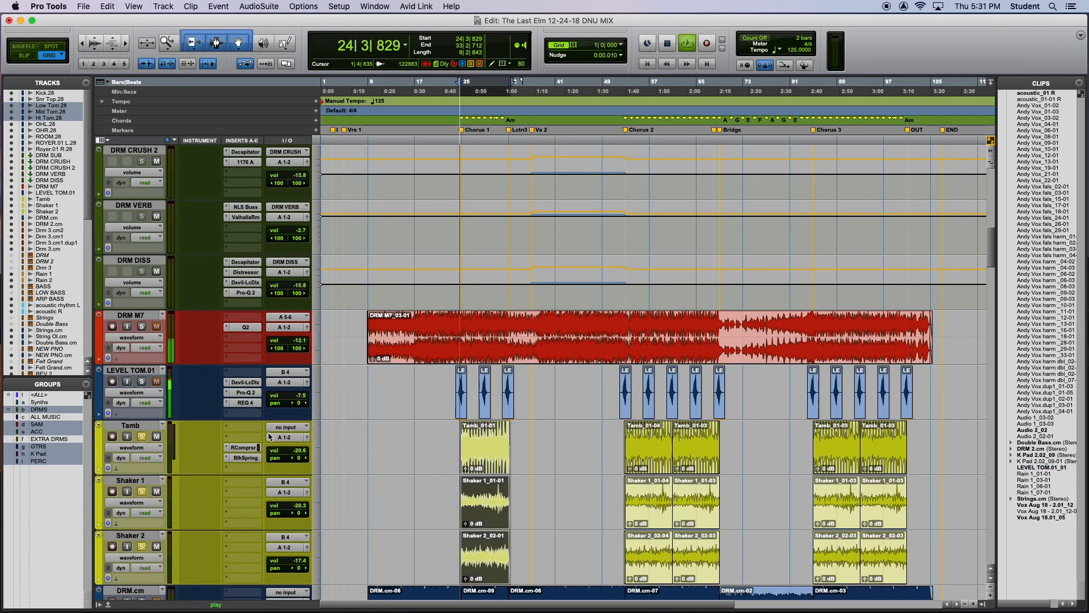
In the Mix window, view the Tamb track's Renaissance Compressor and Black Spring reverb settings, and close the plug-in window
key(super+equal)
scroll(719, 308, right, 2)
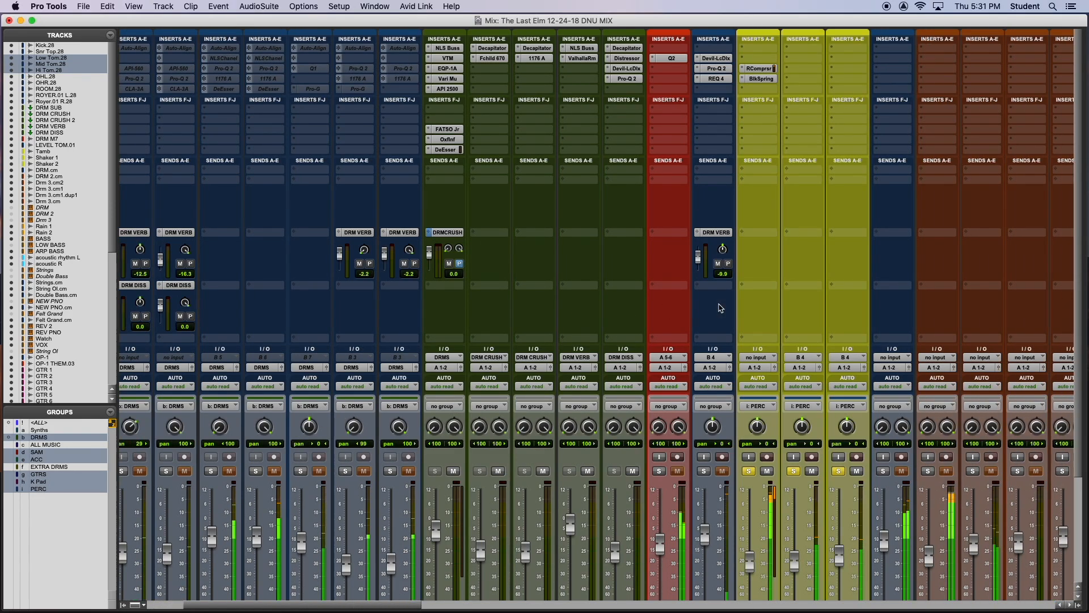
scroll(719, 308, down, 5)
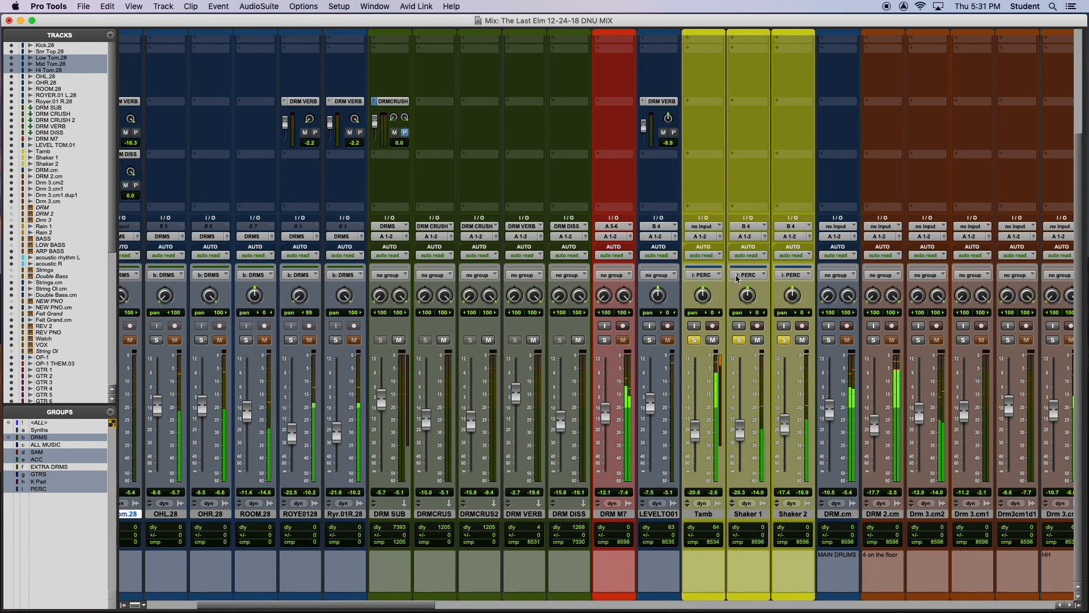
scroll(719, 308, right, 3)
scroll(736, 276, right, 4)
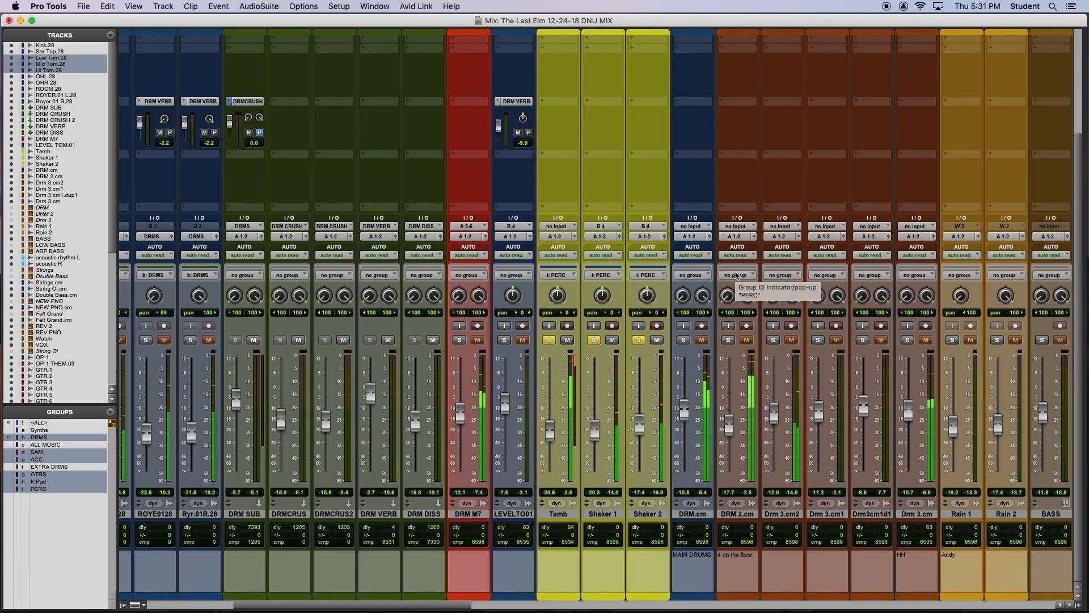
scroll(736, 276, up, 5)
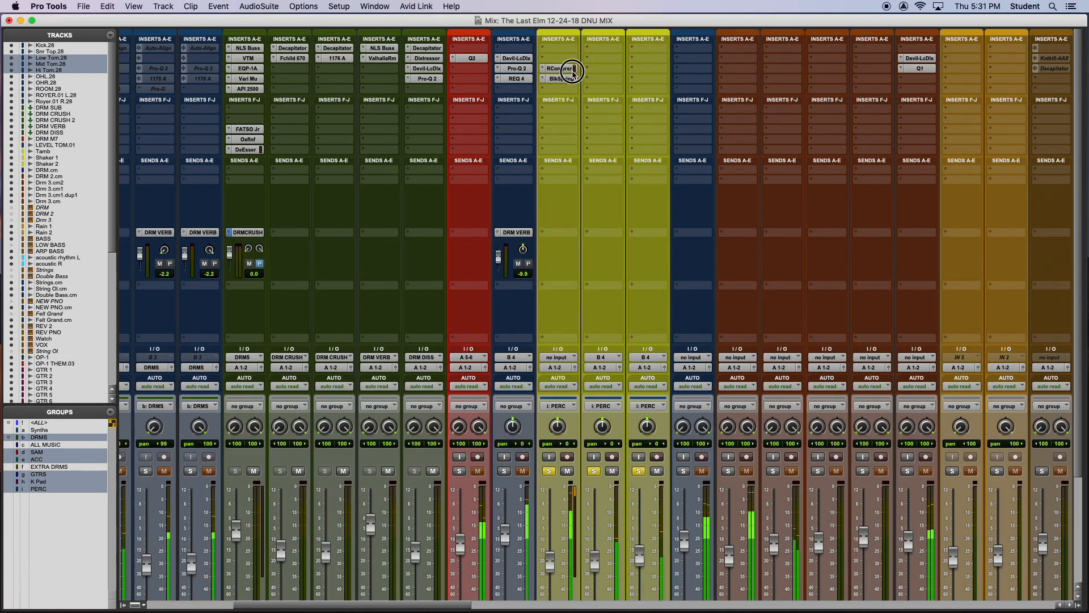
click(572, 69)
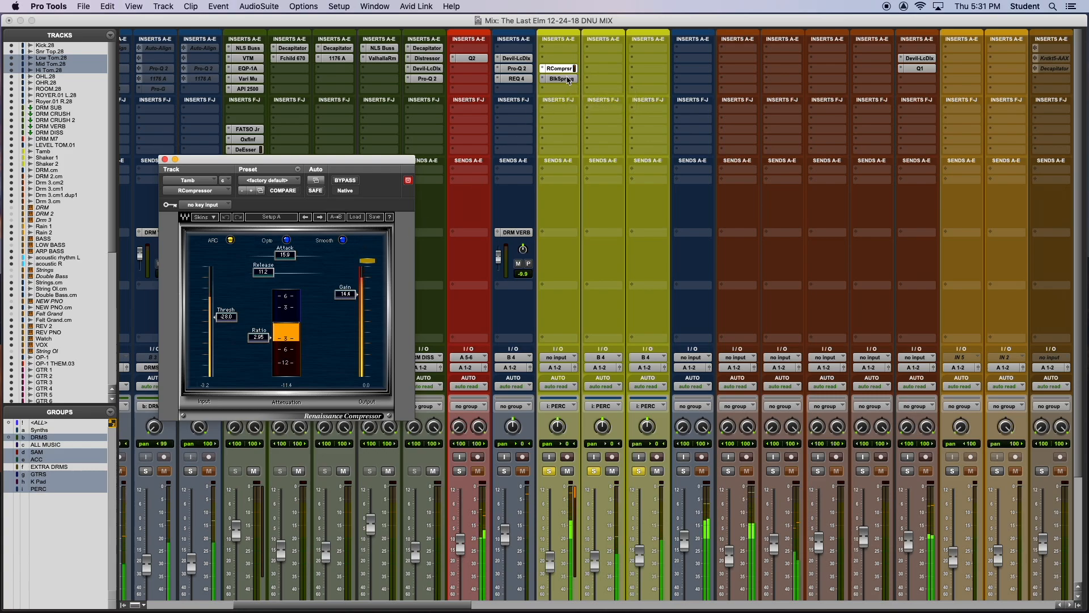
click(561, 78)
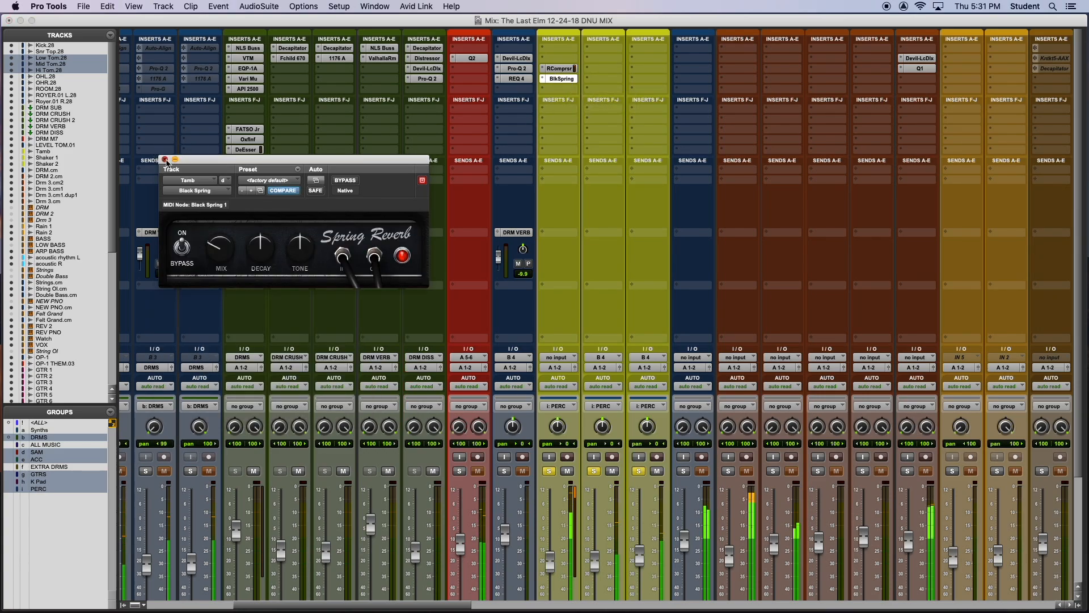
click(164, 159)
Clear the PERC group's solos and solo the DRM.cm track
scroll(692, 342, down, 5)
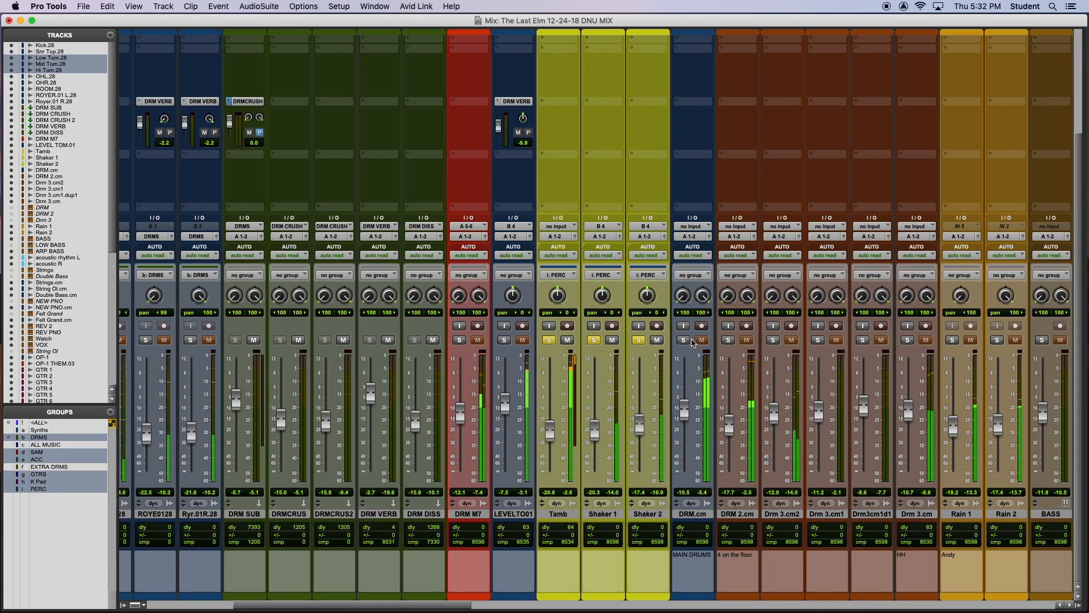
scroll(689, 340, up, 5)
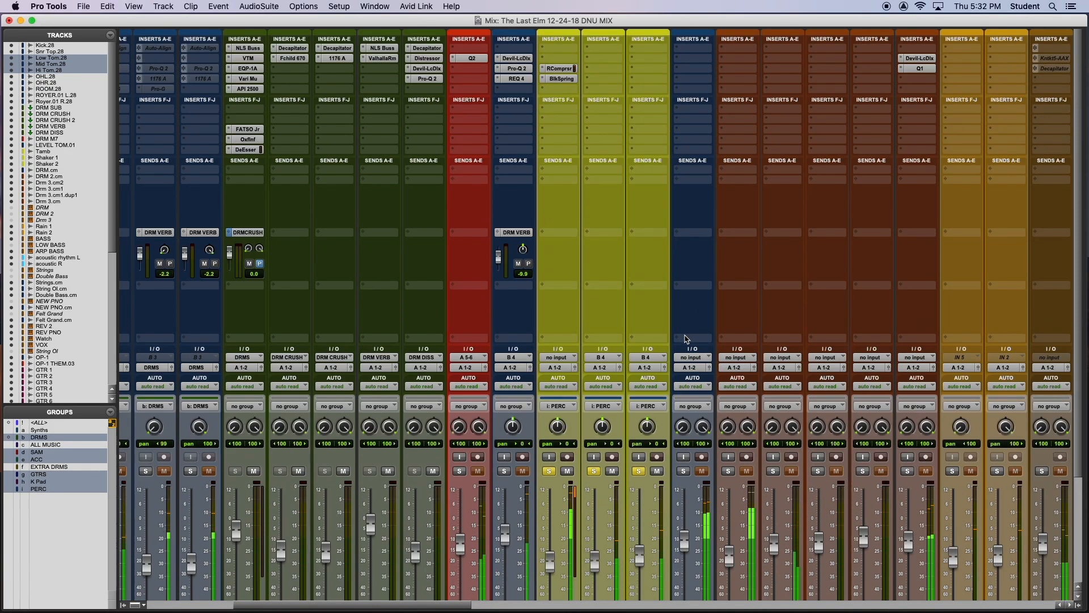
alt+click(684, 470)
click(684, 471)
In the Edit window, restart playback from Chorus 1 at 25|1|000 and switch the solo from DRM.cm to DRM 2.cm
key(super+equal)
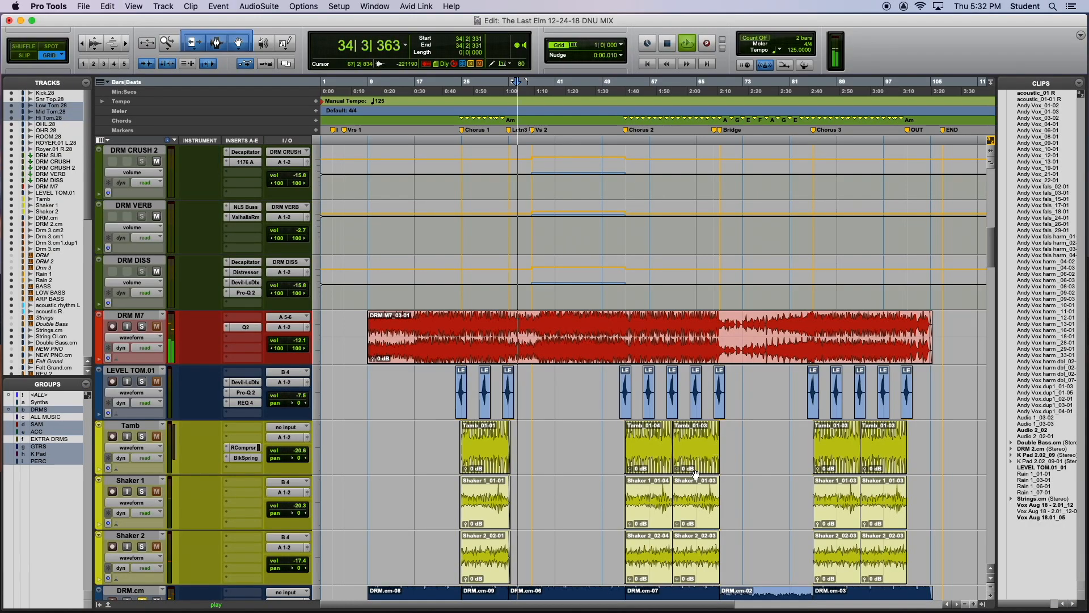
scroll(660, 472, down, 15)
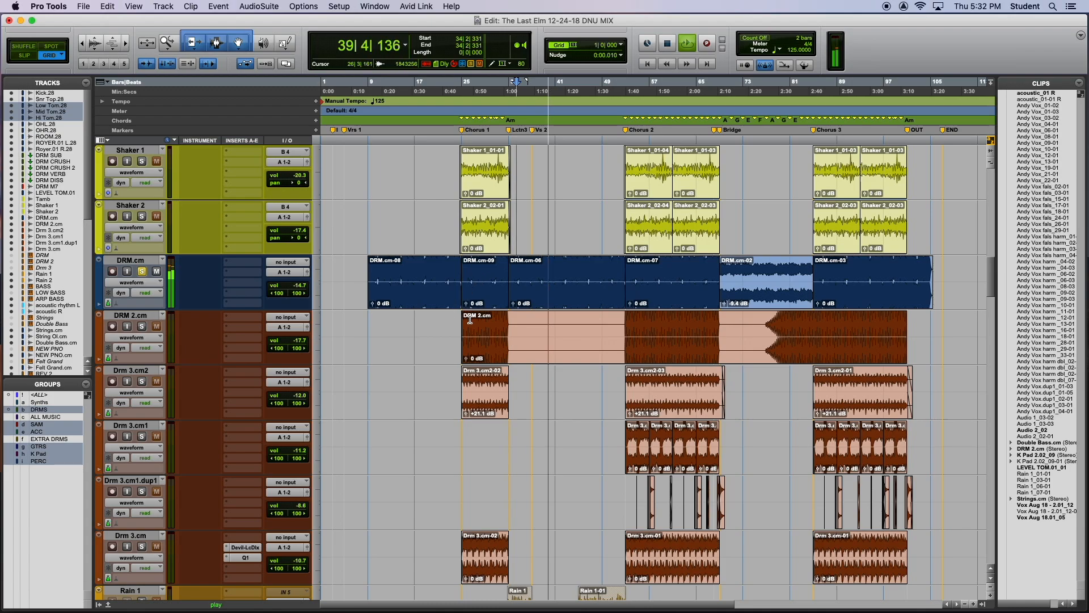
key(space)
click(463, 431)
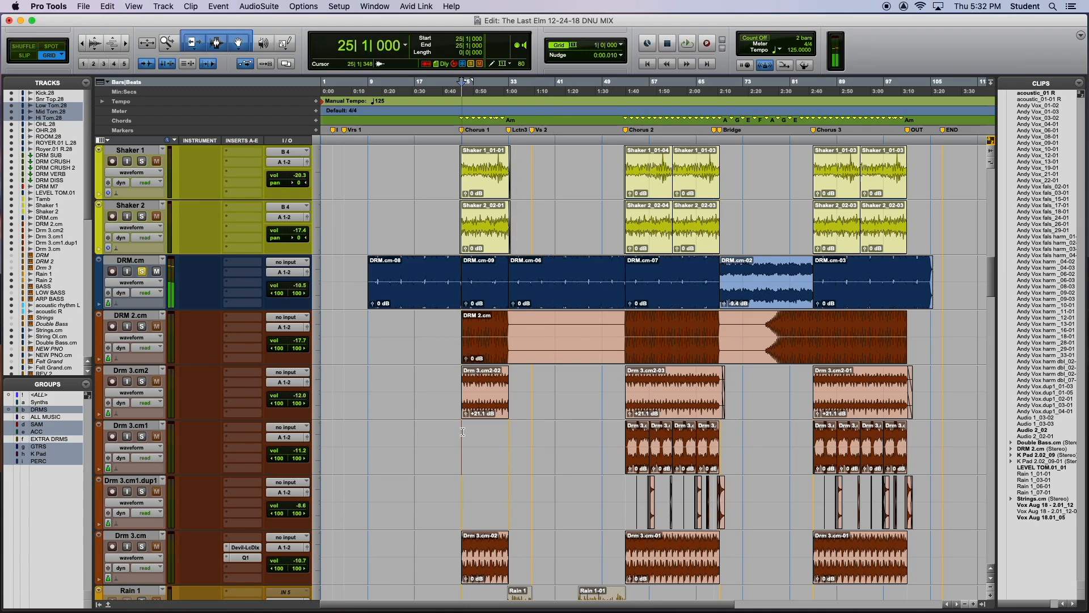
key(space)
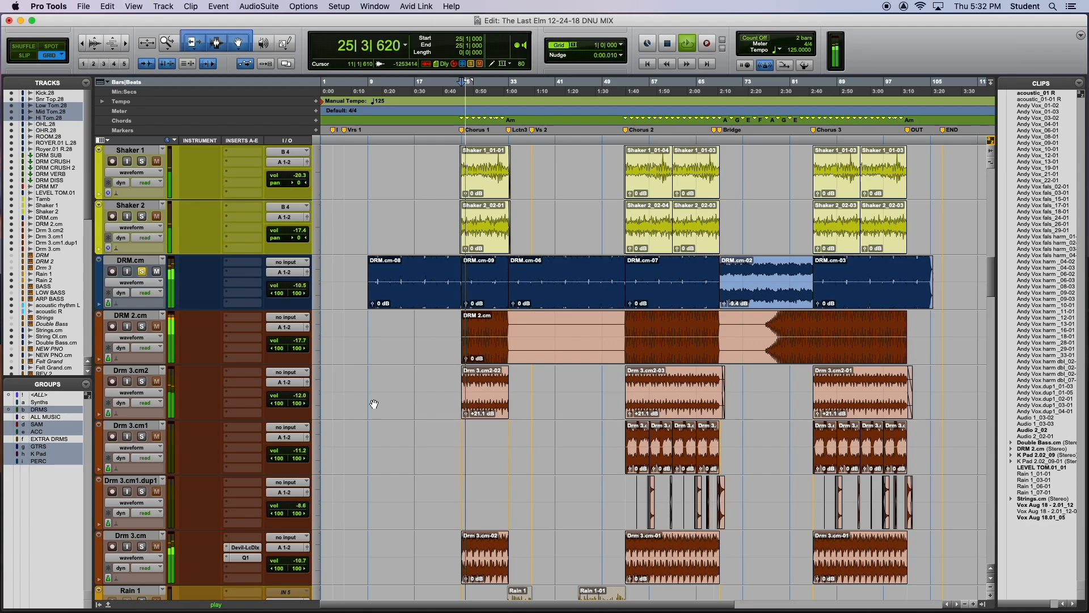
click(141, 327)
click(142, 272)
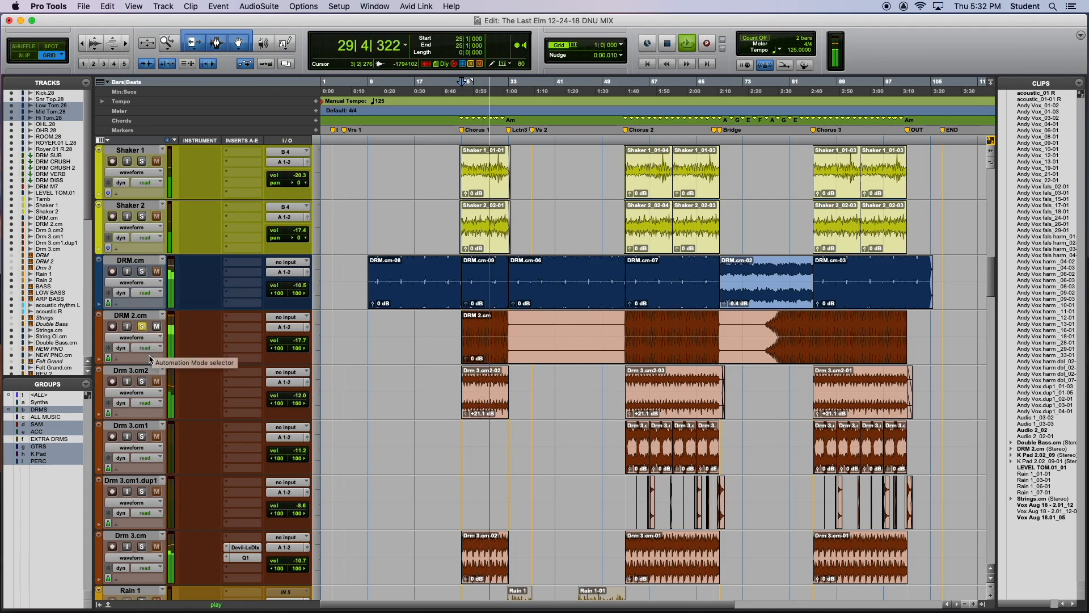
Solo Drm 3.cm2 instead of DRM 2.cm and replay it from Chorus 1
click(142, 381)
click(141, 326)
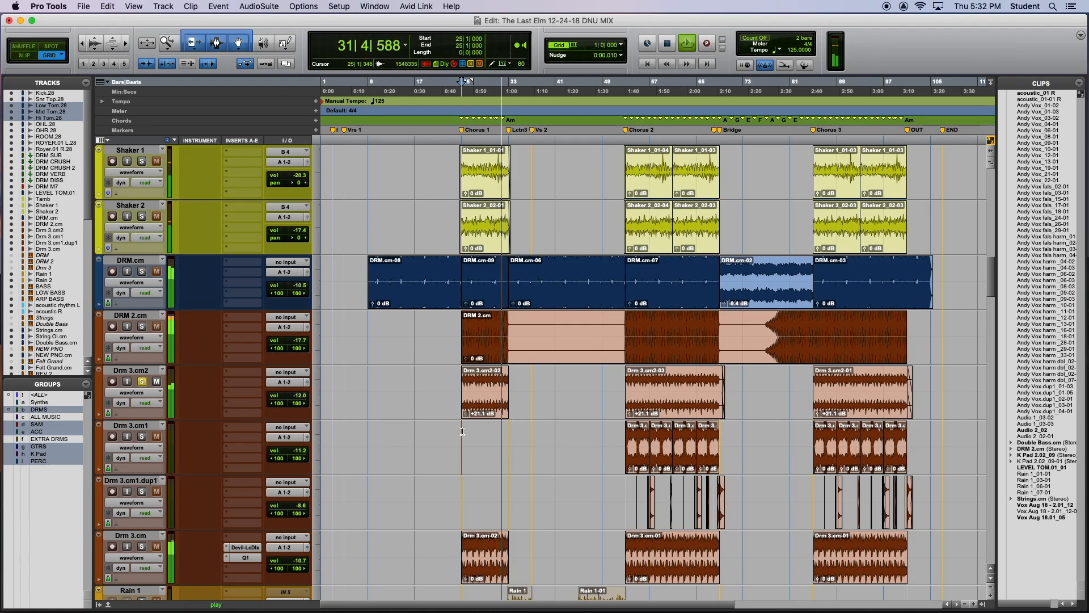
key(space)
key(space)
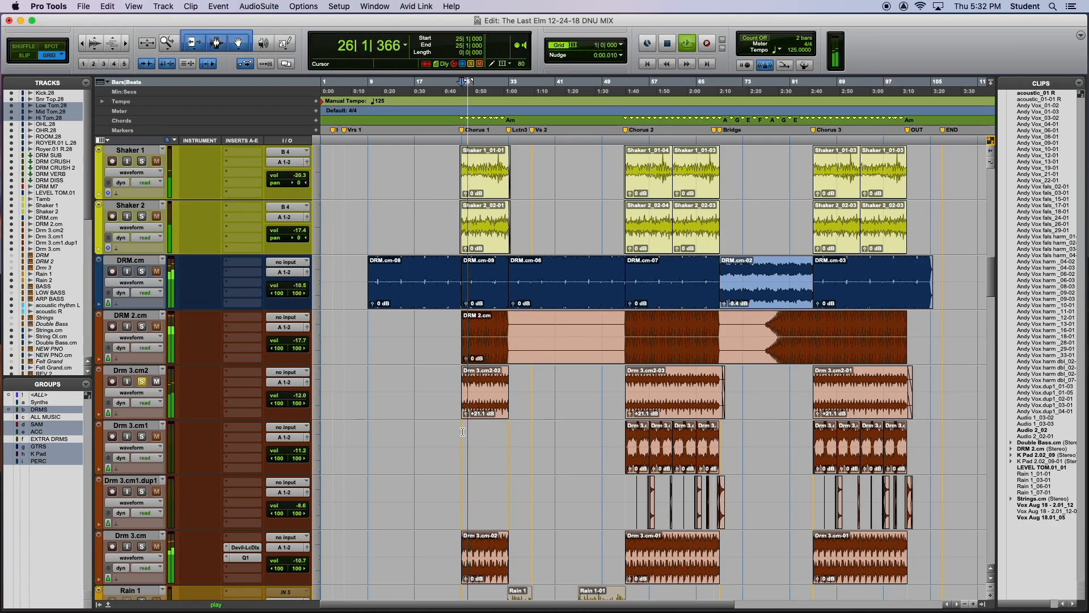
scroll(486, 426, up, 2)
scroll(511, 421, down, 3)
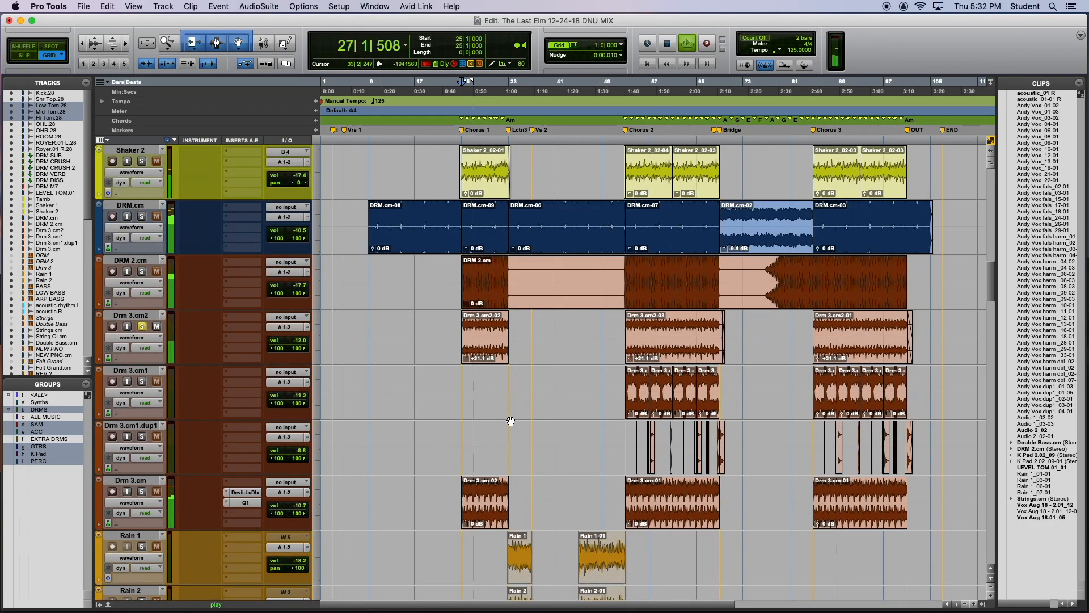
Solo Drm 3.cm1 instead of Drm 3.cm2, play it from Chorus 2 at 53|1|000 and inspect its clips up close
scroll(625, 481, up, 1)
key(space)
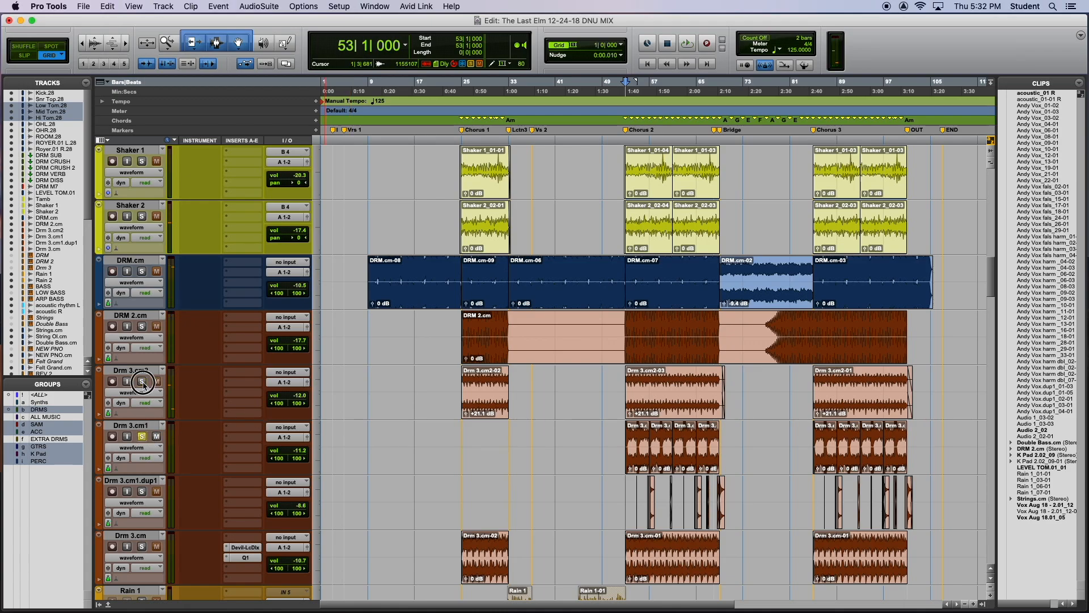
key(space)
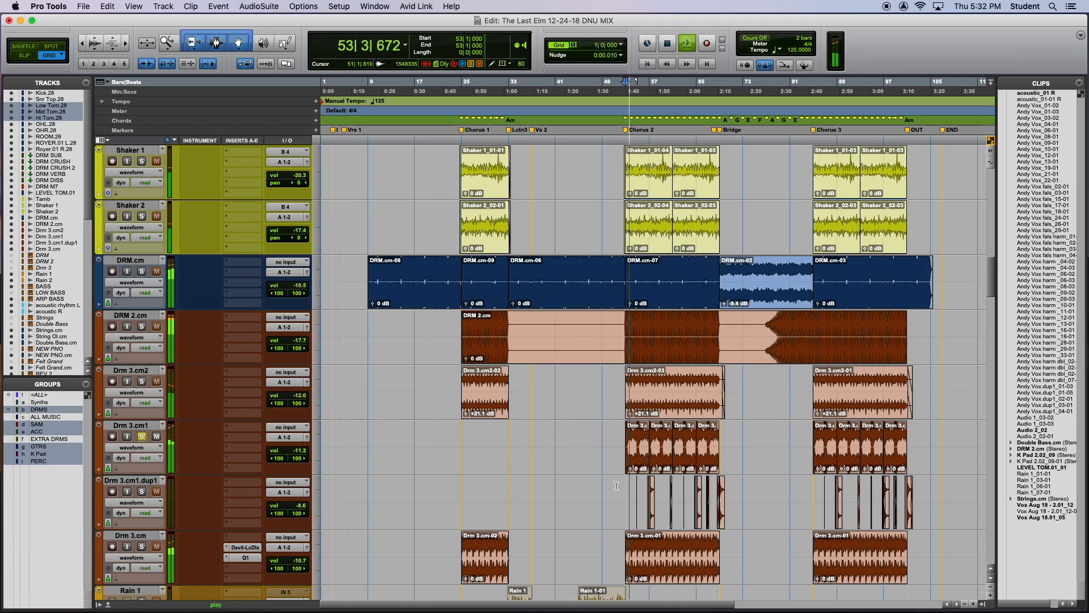
click(644, 488)
key(t)
key(t)
key(t)
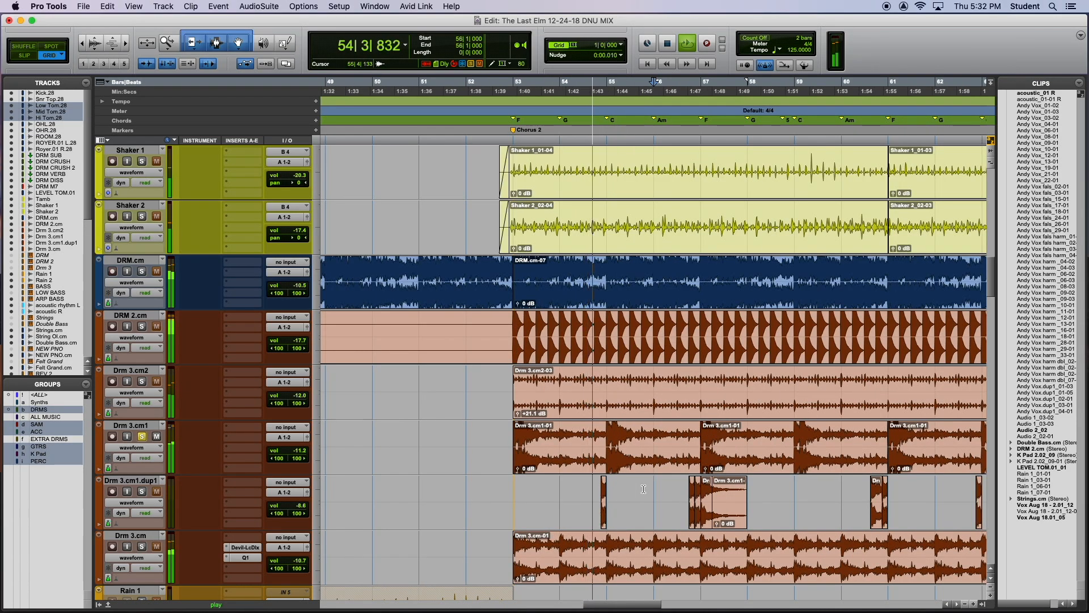
key(r)
key(r)
key(r)
Switch the solo to Drm 3.cm1.dup1, resume playback from 56|3|383 and inspect its short fill clips up close
scroll(422, 484, up, 1)
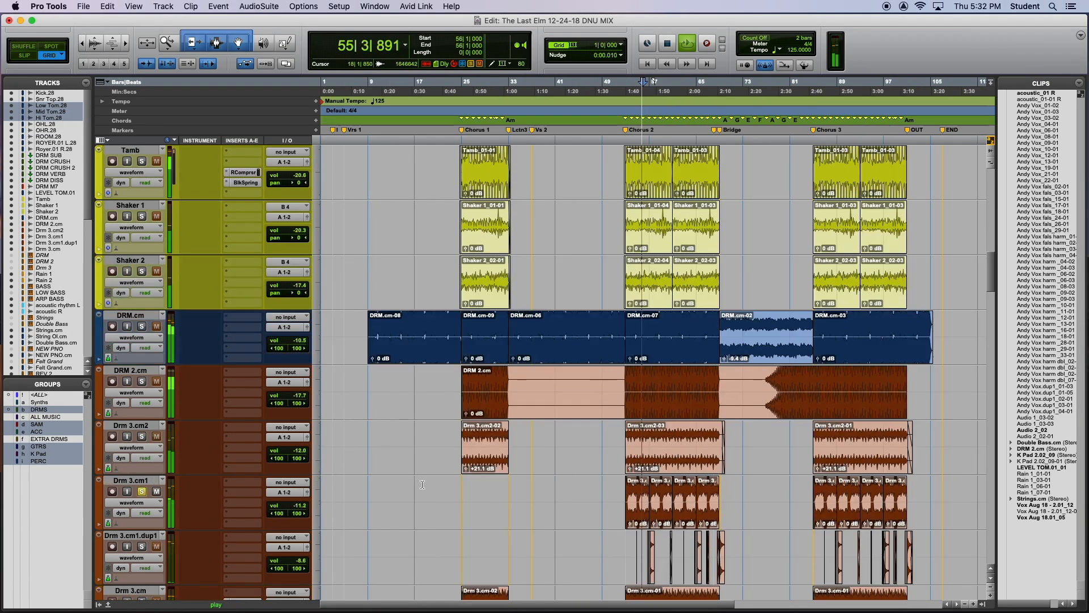
scroll(422, 484, up, 1)
scroll(161, 313, down, 6)
key(space)
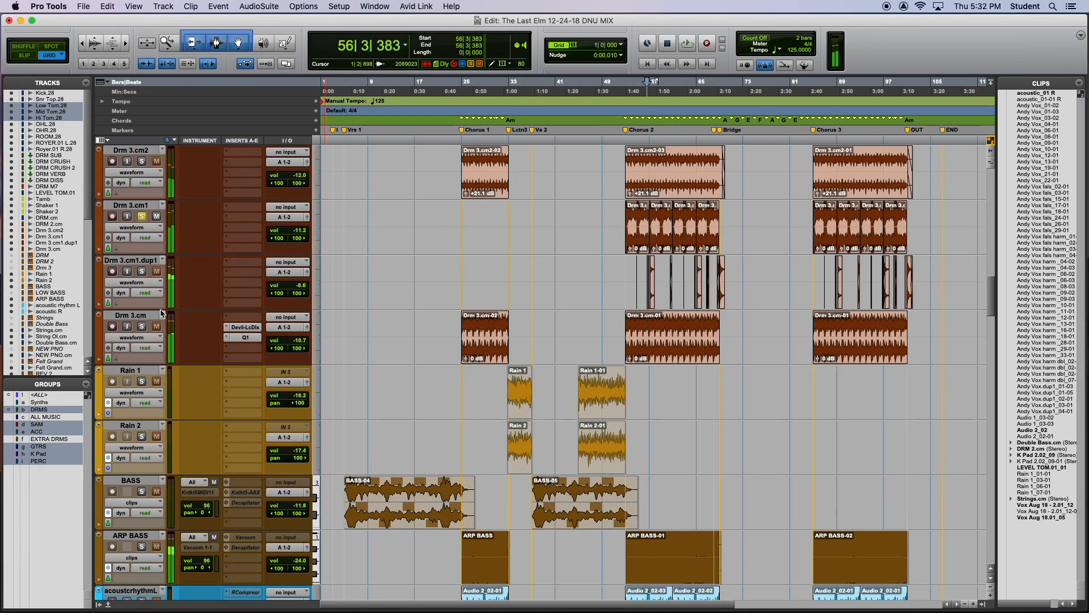
key(space)
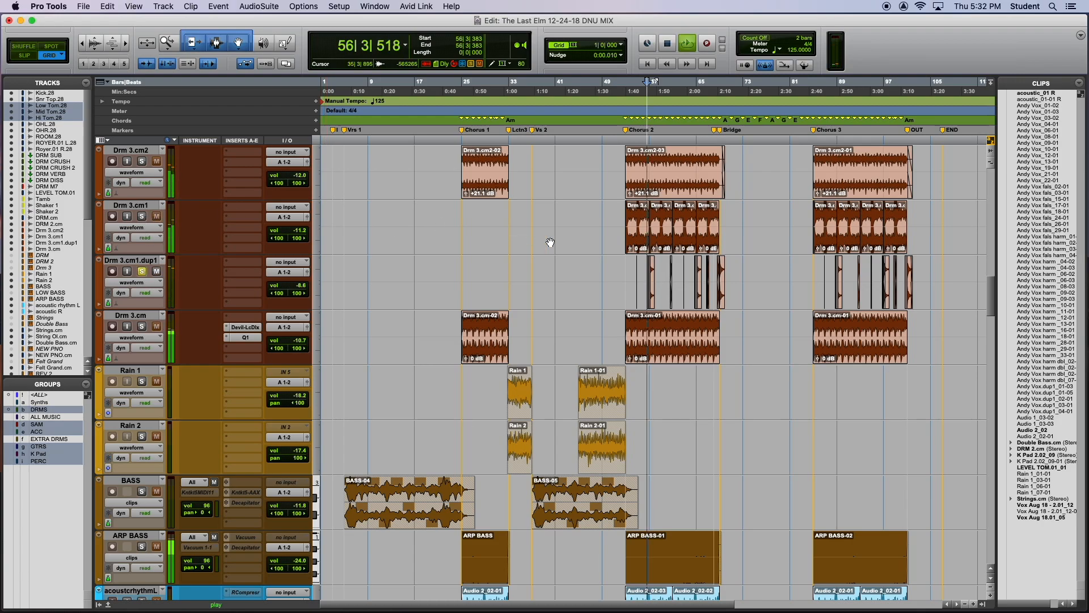
key(t)
key(t)
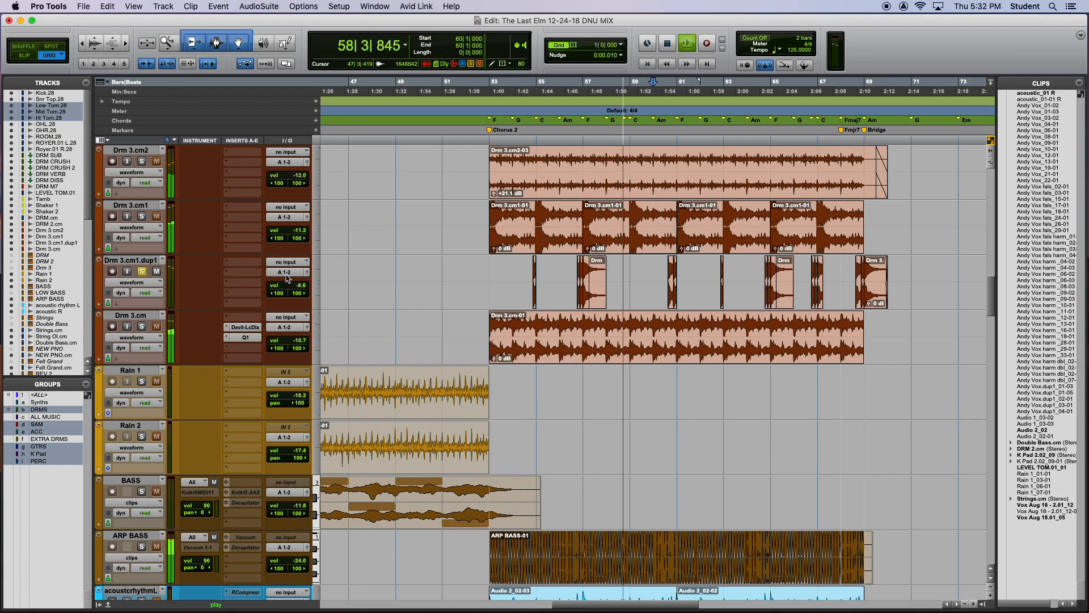
Add Drm 3.cm, Drm 3.cm1, Drm 3.cm2, DRM 2.cm and DRM.cm to the solo during playback
click(145, 326)
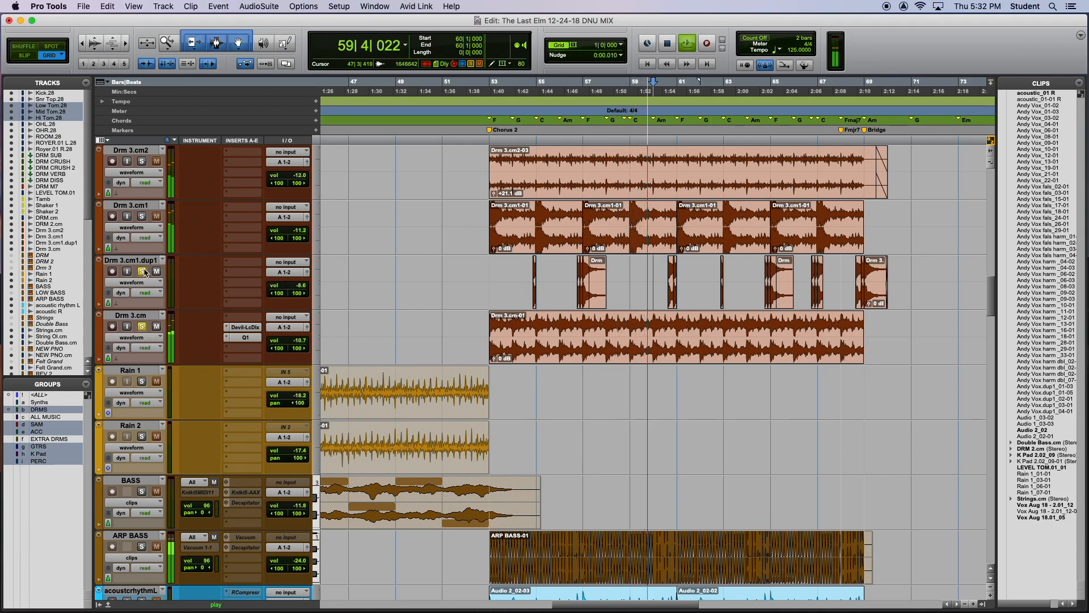
key(r)
key(r)
scroll(214, 280, down, 2)
scroll(215, 280, up, 4)
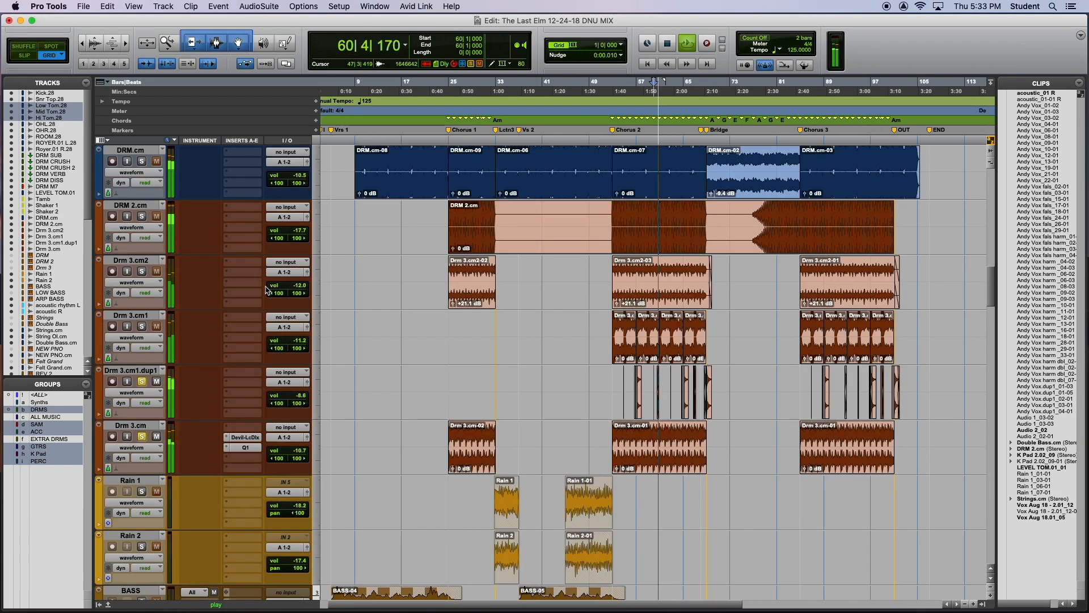
click(143, 327)
click(142, 271)
click(142, 216)
click(142, 161)
Stop playback and also solo the shakers, Tamb, LEVEL TOM.01, DRM M7 and the live drum tracks
scroll(142, 164, up, 4)
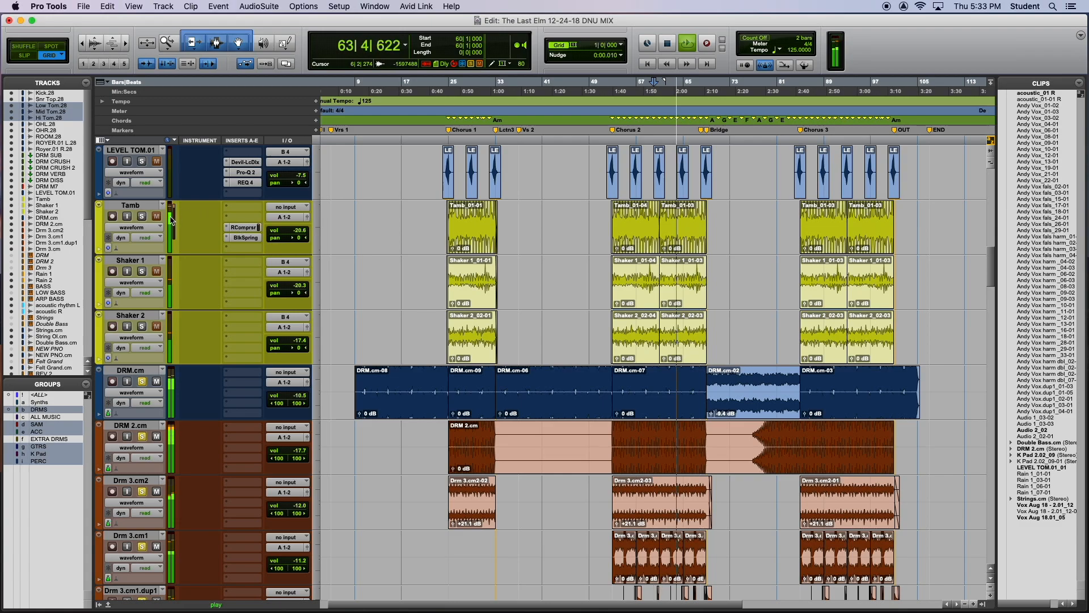
key(space)
scroll(166, 232, up, 2)
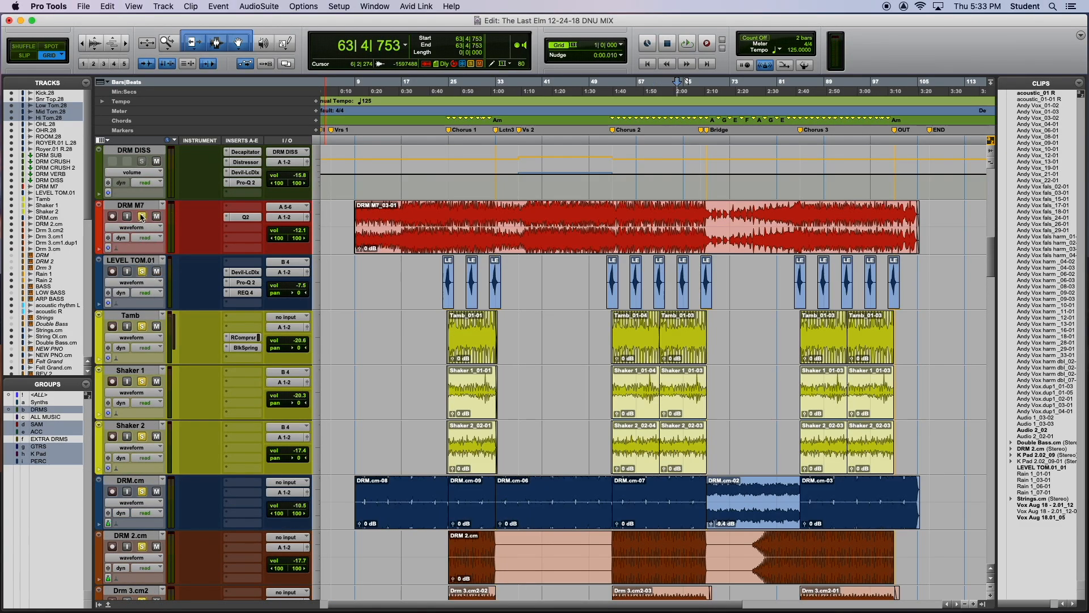
scroll(142, 217, down, 5)
scroll(145, 198, up, 12)
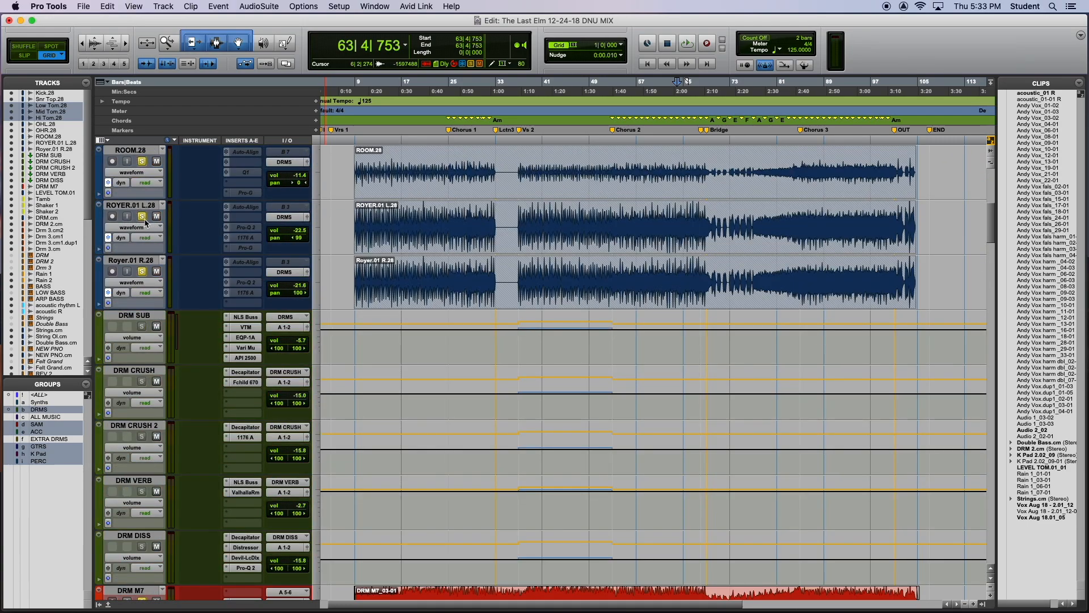
Play all the soloed drums and percussion together, restarting from Chorus 2 at 53|1|000
key(space)
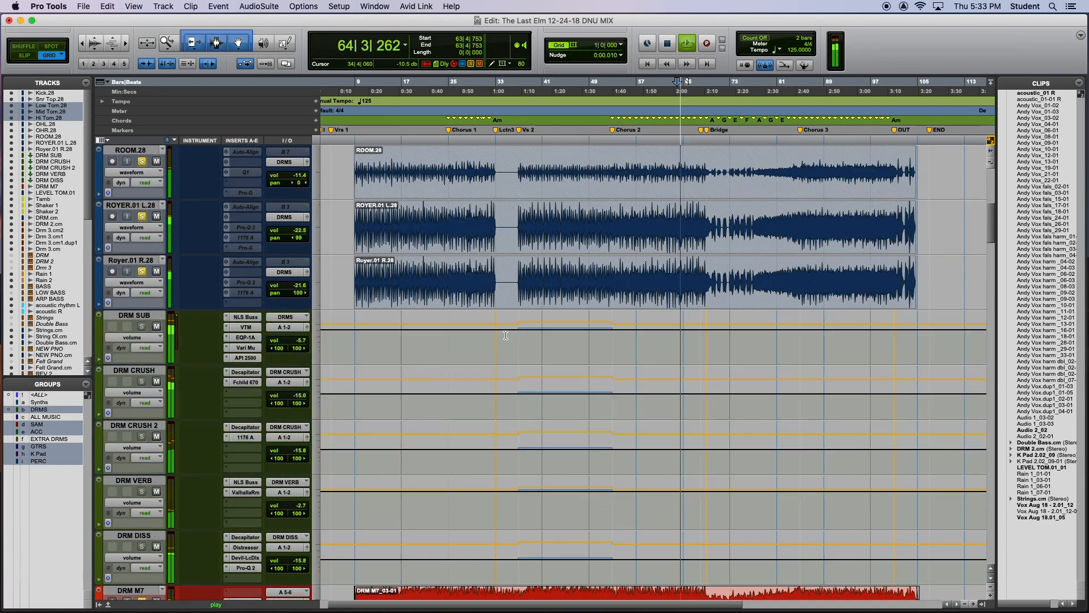
scroll(510, 337, down, 8)
scroll(677, 423, down, 4)
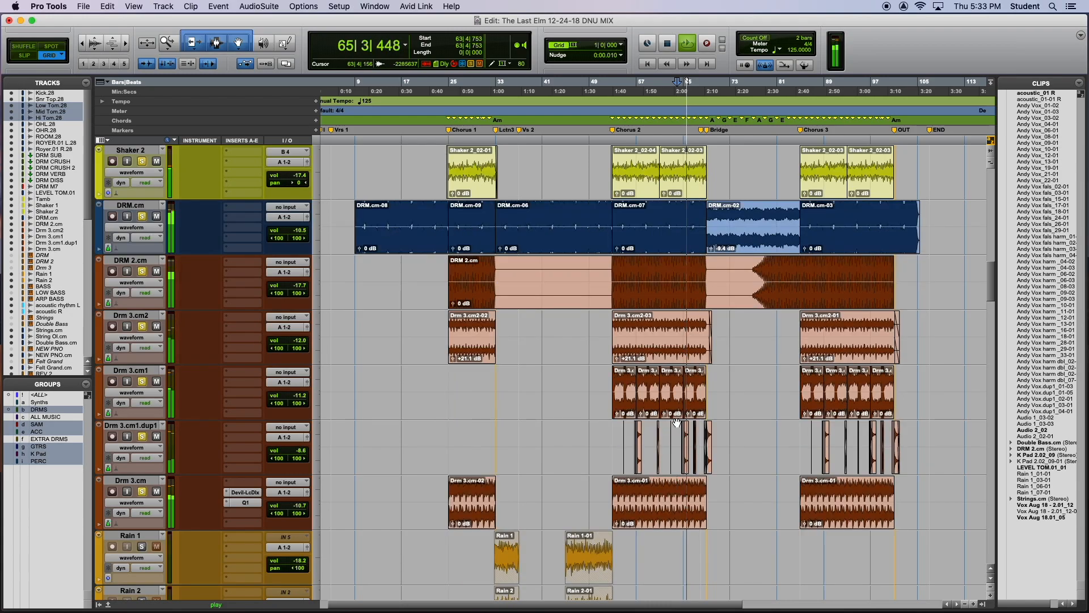
key(space)
click(611, 443)
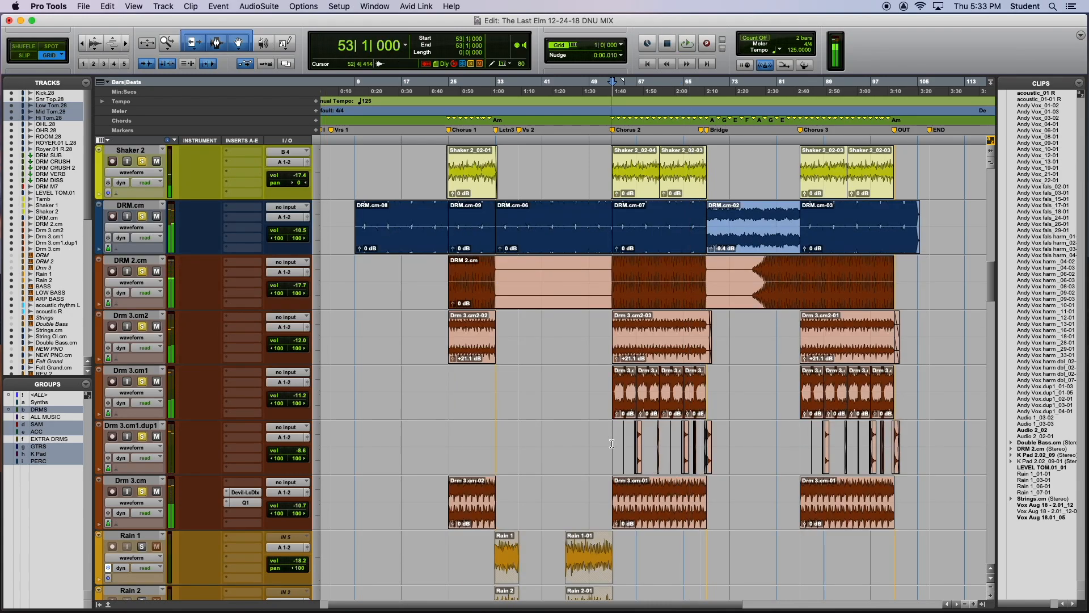
key(space)
scroll(611, 443, up, 3)
Add Rain 1 and Rain 2 to the solo and play their second clips from 45|1|000
scroll(611, 443, down, 7)
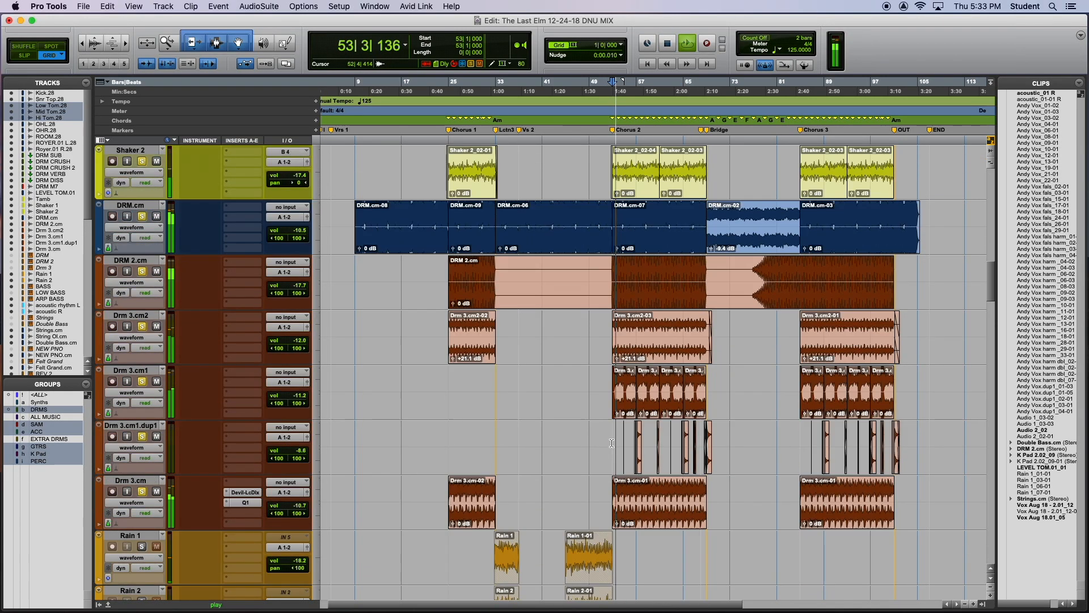
key(space)
click(567, 278)
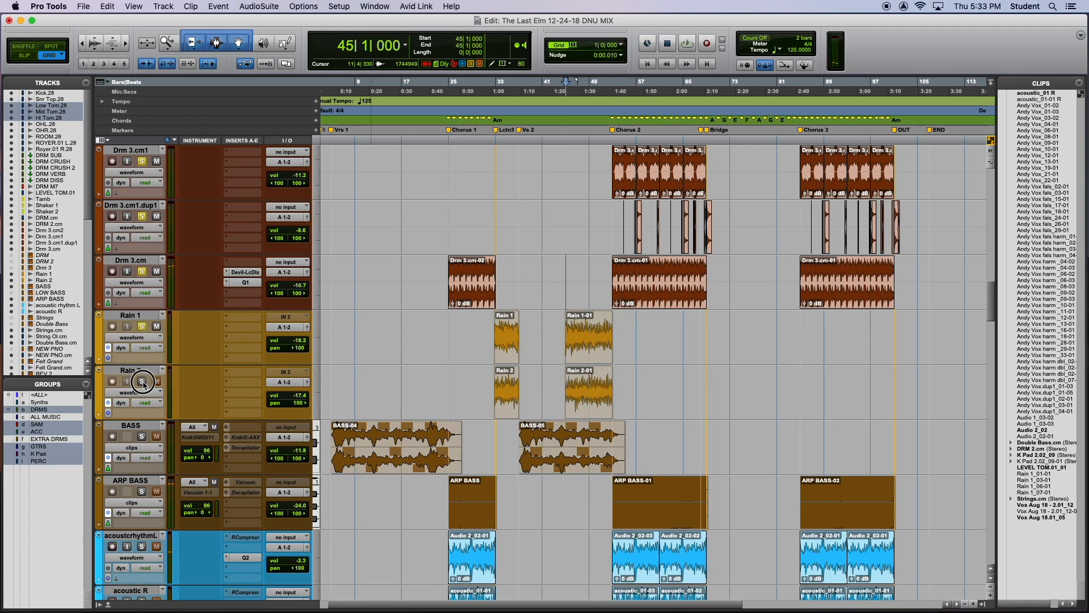
key(space)
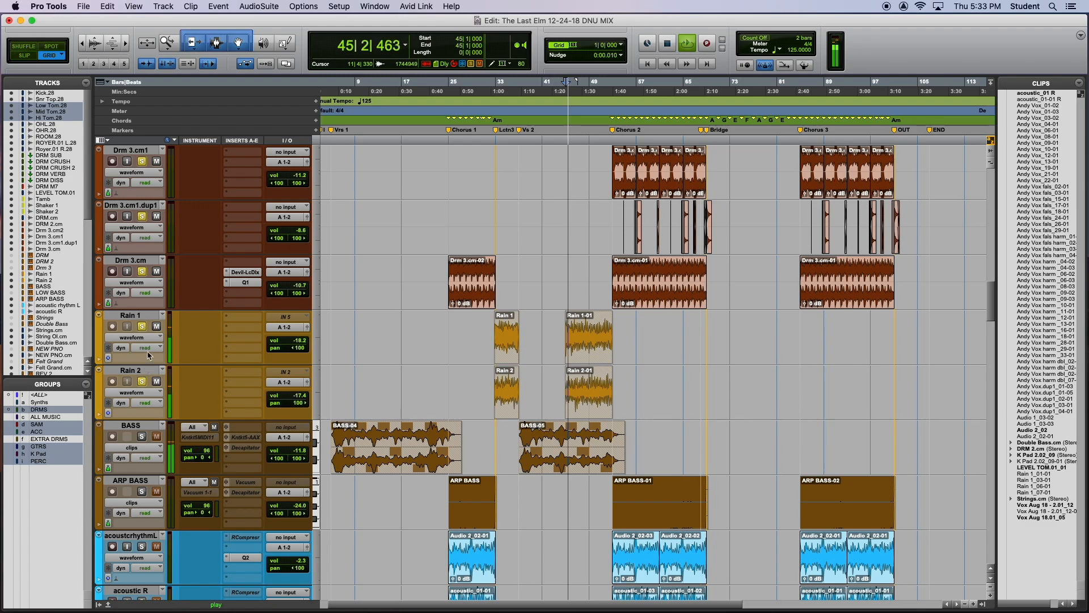
click(142, 382)
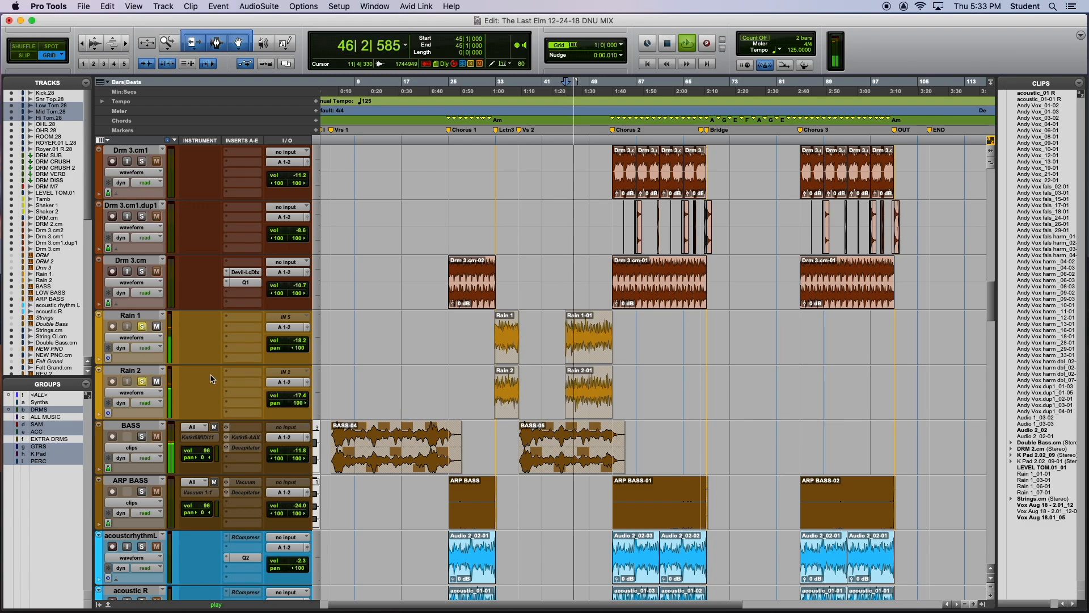
scroll(311, 381, down, 1)
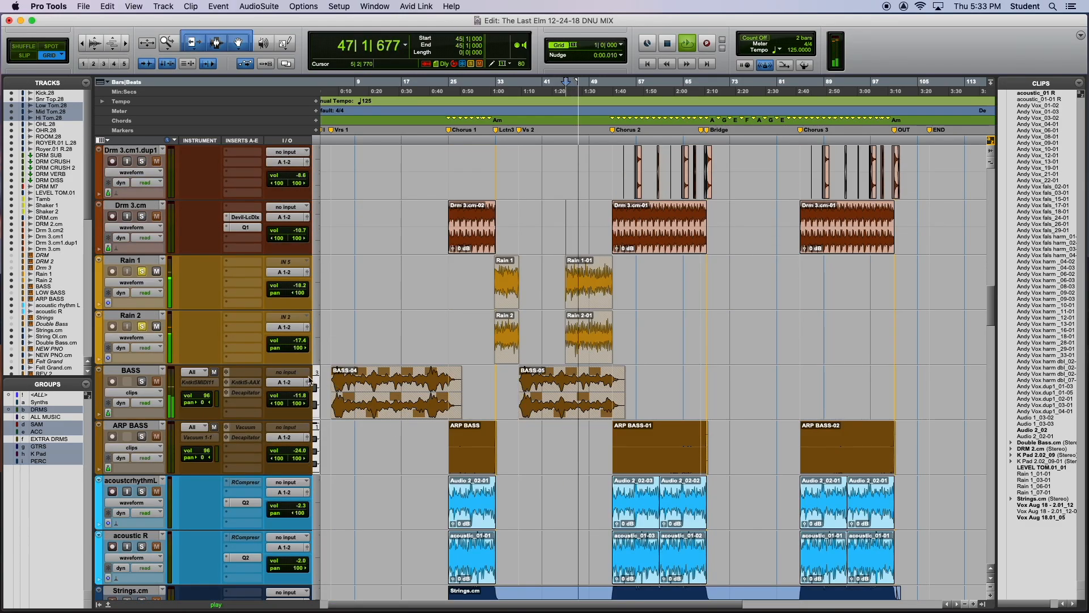
key(space)
Solo the BASS track alone, unfreeze it and open its Kontakt 5 instrument
click(142, 326)
click(401, 337)
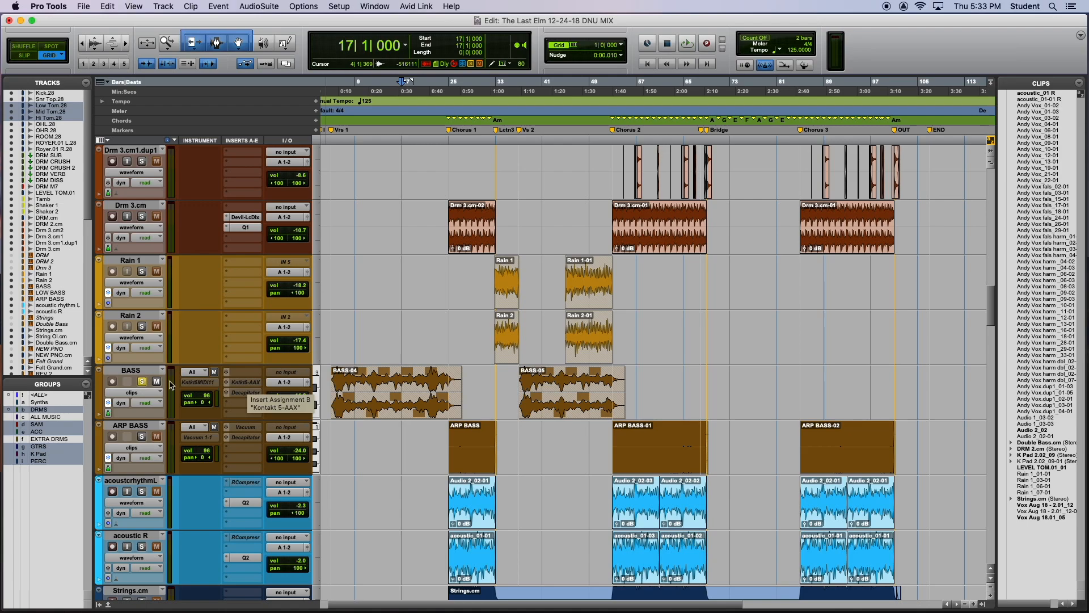
click(142, 369)
right_click(142, 370)
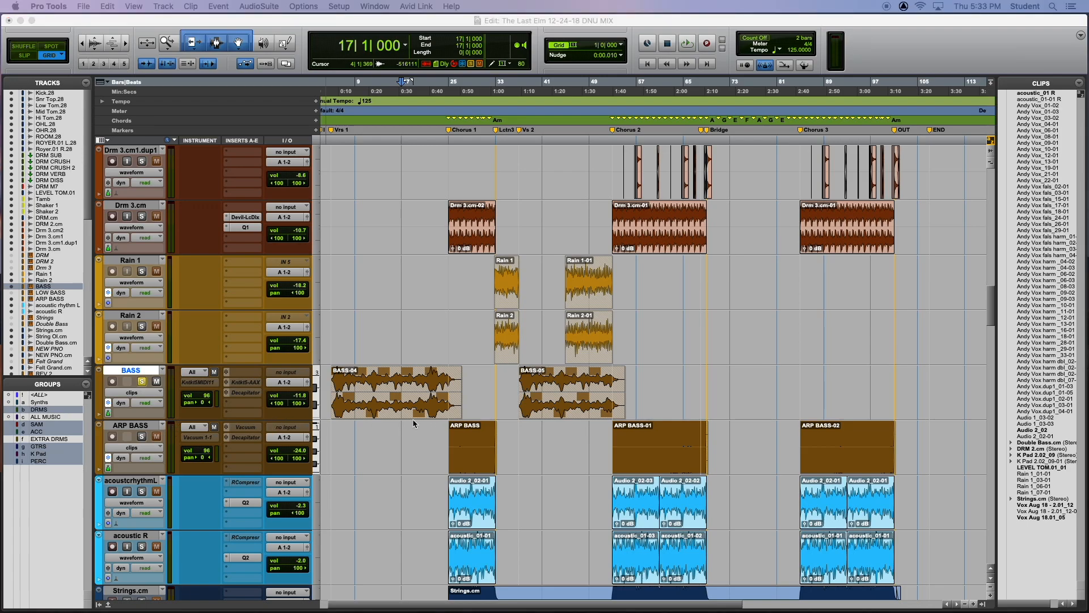
click(252, 385)
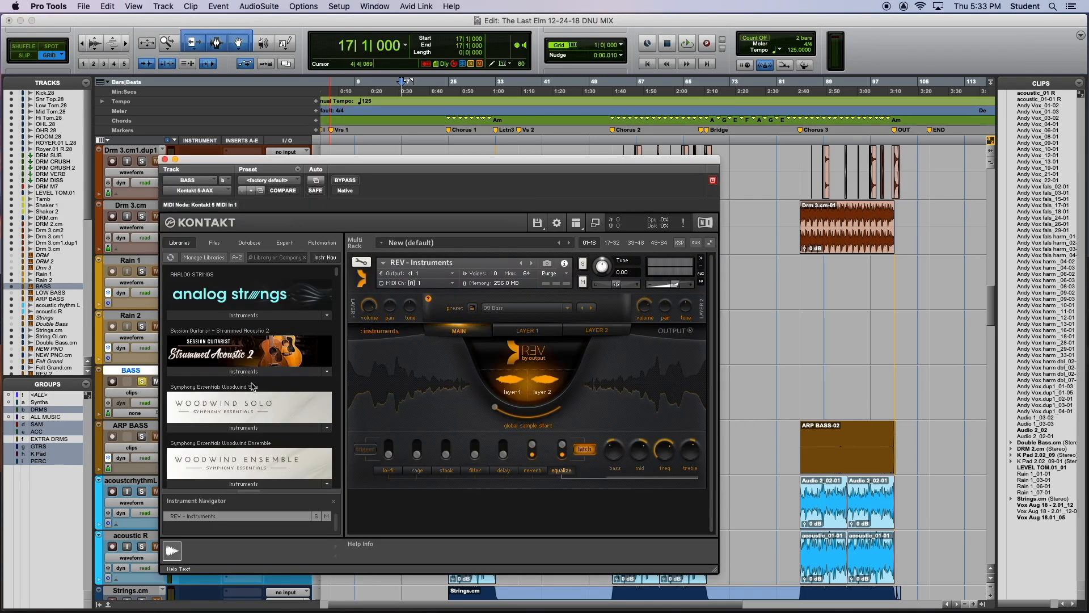
Move the Kontakt window clear of the BASS clips and play the part from Vrs 1
drag(414, 164, 921, 66)
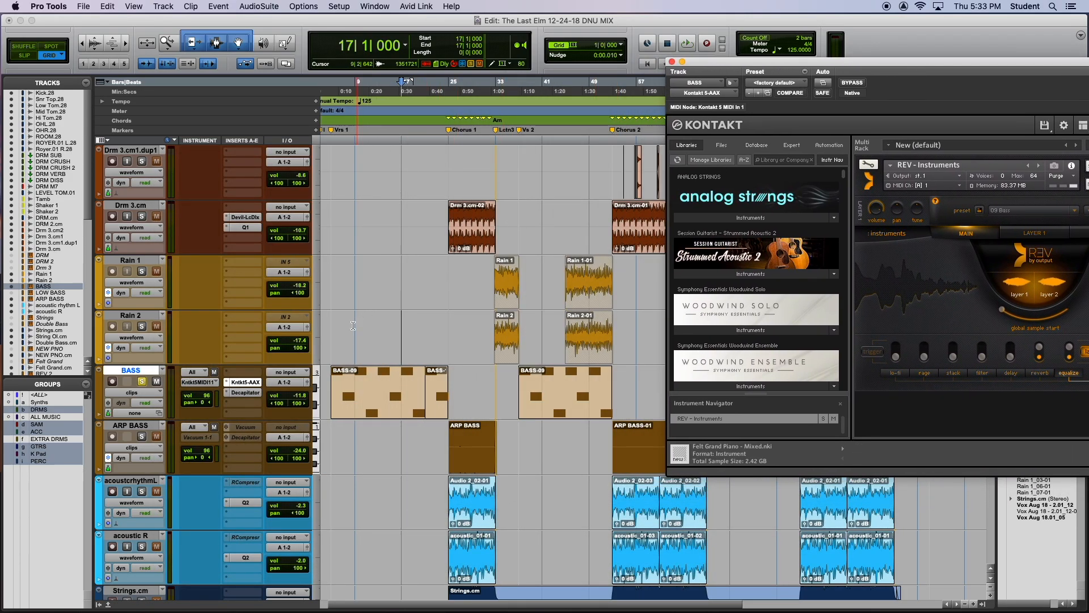
click(329, 321)
key(space)
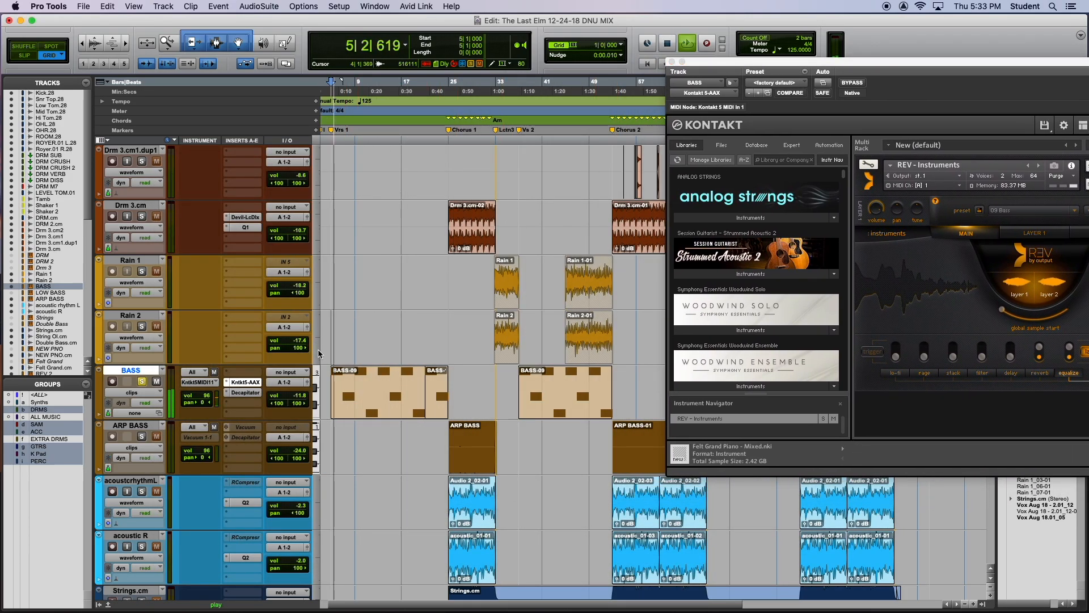
drag(792, 64, 561, 61)
Undo the BASS track's unfreeze and play the frozen part from 17|1|000
click(108, 6)
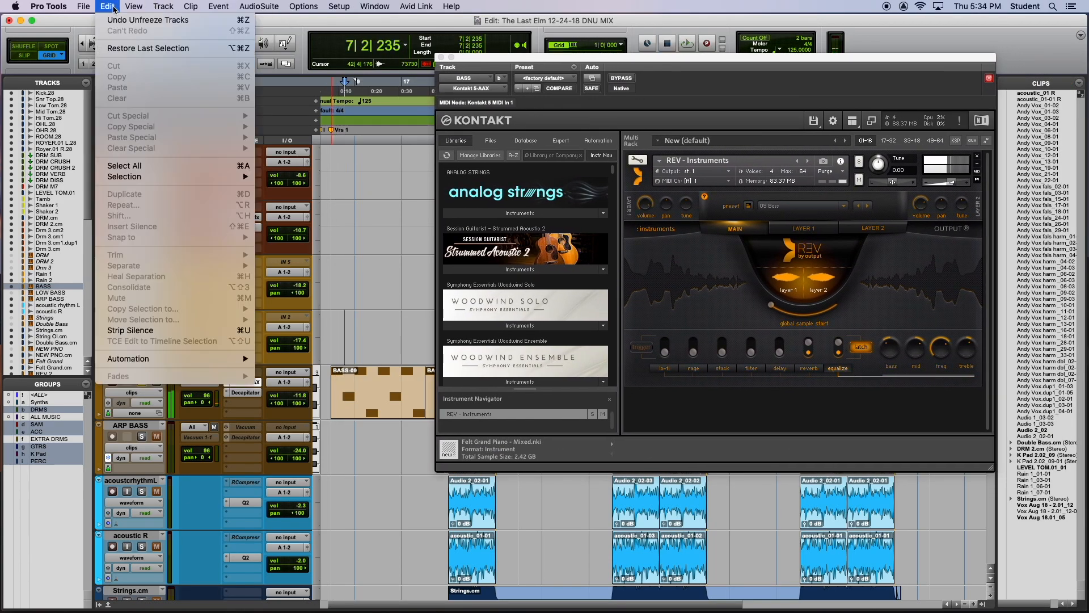
click(120, 20)
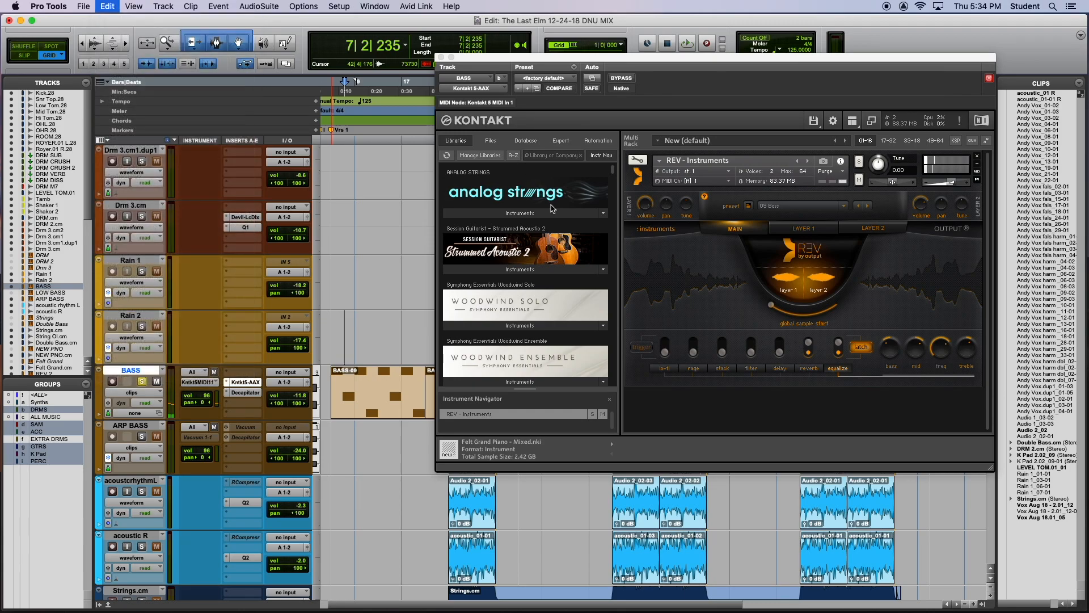
click(405, 330)
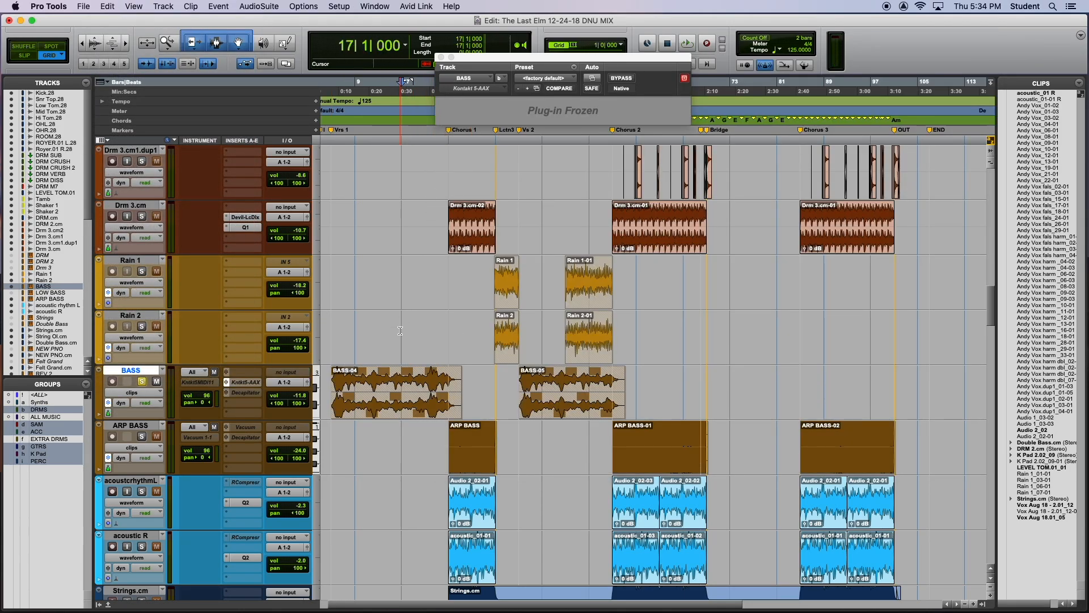
key(space)
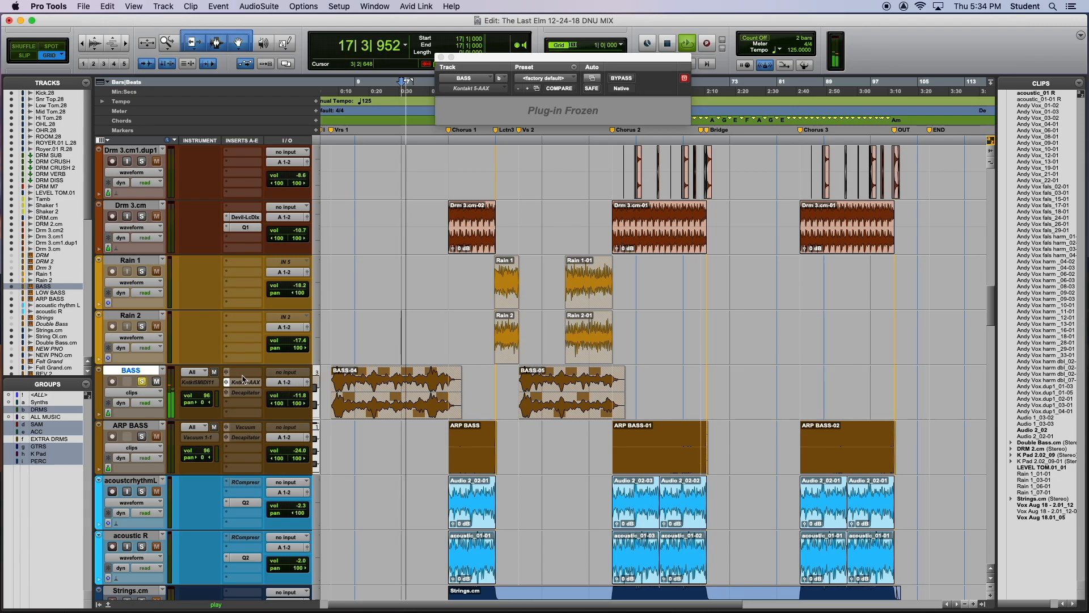
key(space)
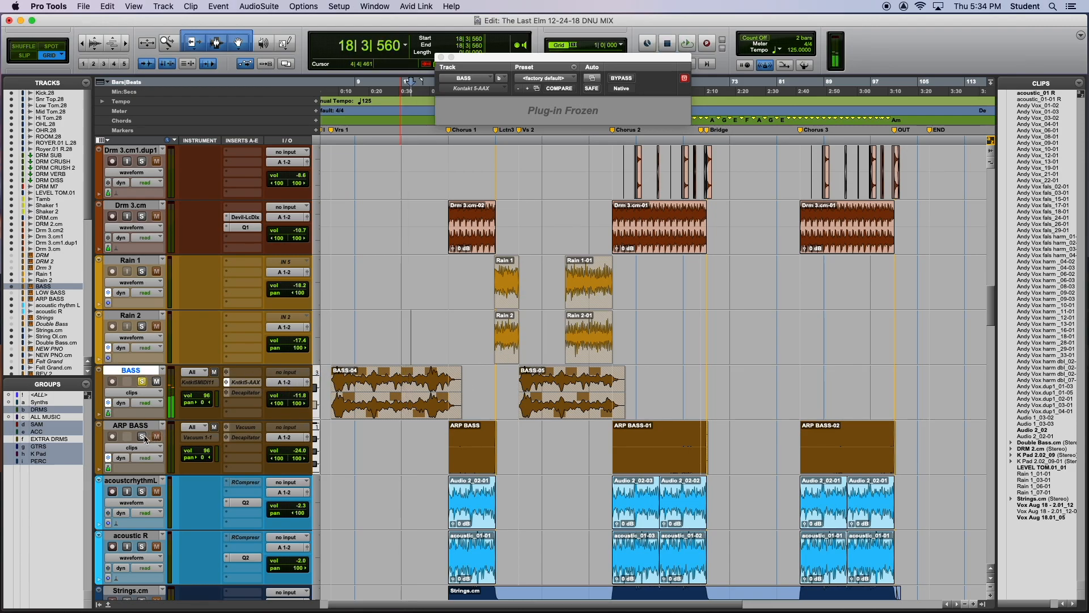
Solo ARP BASS instead of BASS, play its first clip from Chorus 1 at 25|1|000 and inspect it up close
click(468, 455)
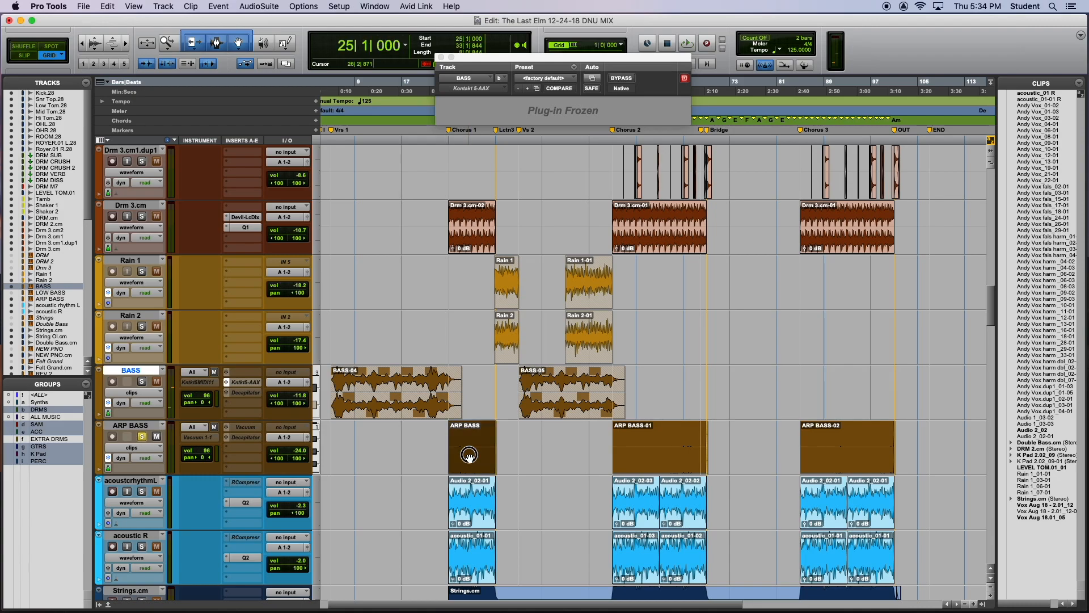
key(space)
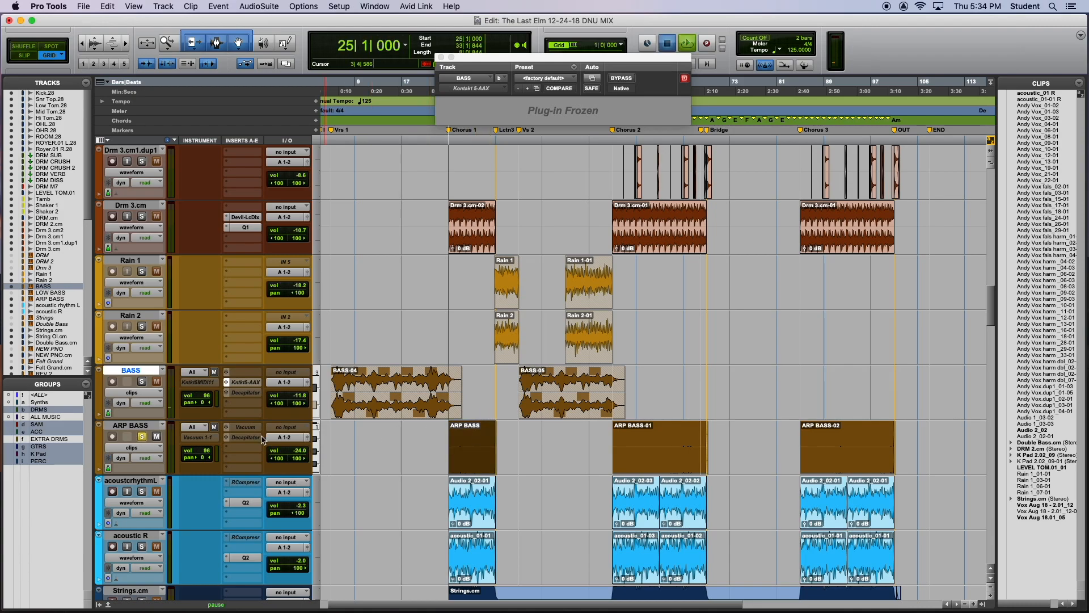
key(t)
key(t)
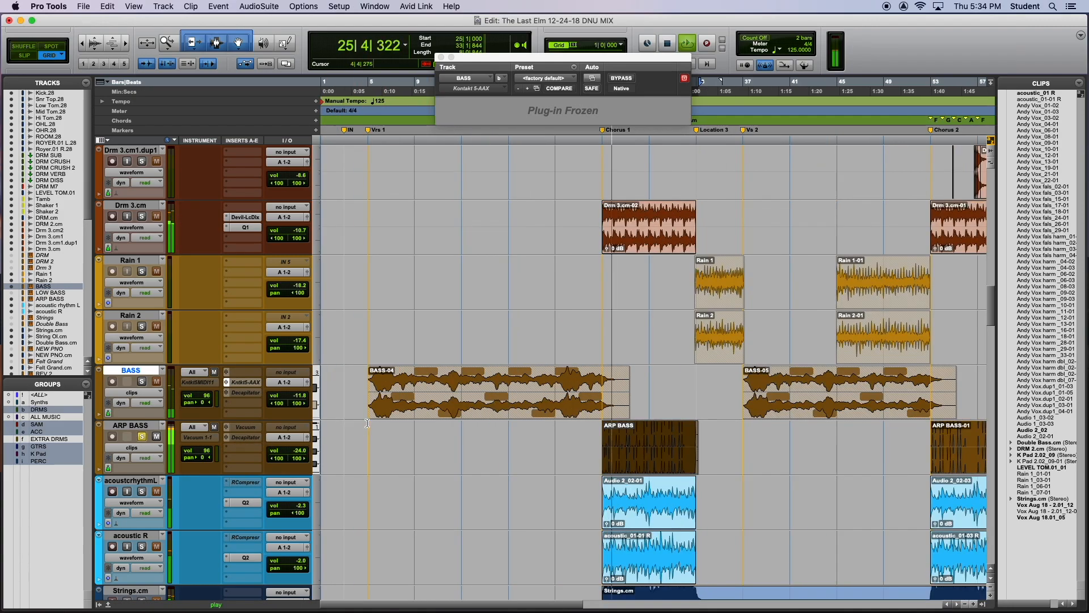
key(r)
key(r)
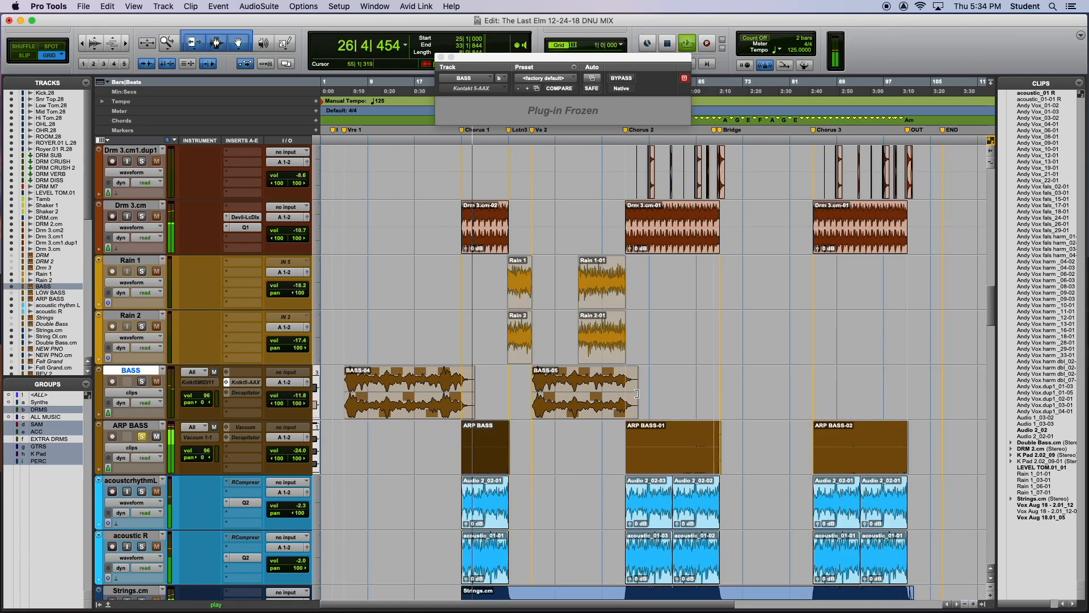
Place the edit cursor at 58|1|000 and examine the ARP BASS-01 clip in Chorus 2 up close
click(654, 392)
key(t)
key(t)
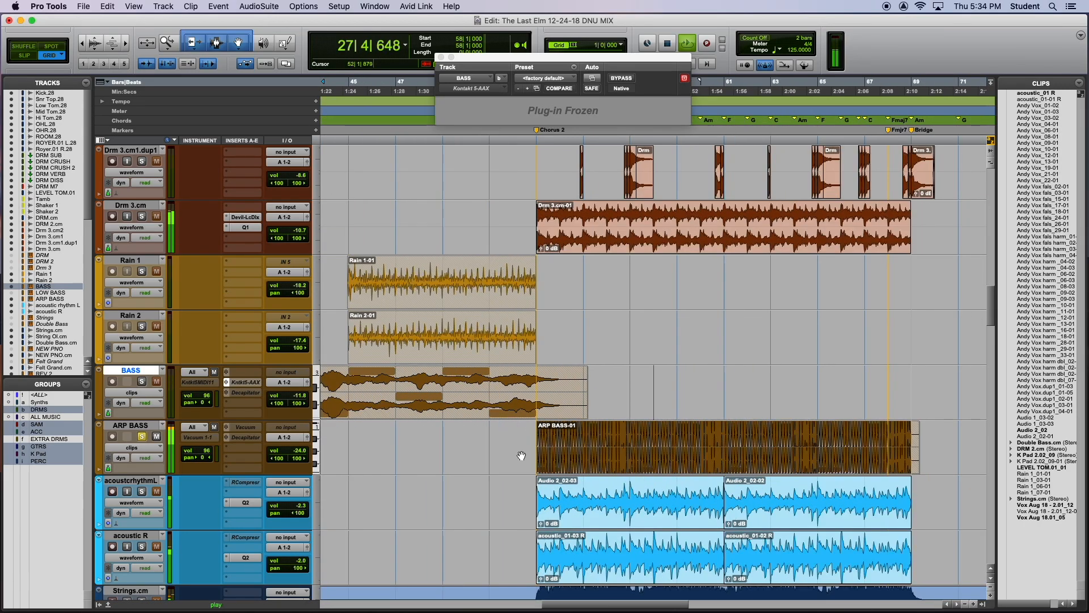
Return to the ARP BASS clip in Chorus 1 and examine its notes up close around 29|1|000
key(r)
scroll(367, 403, right, 4)
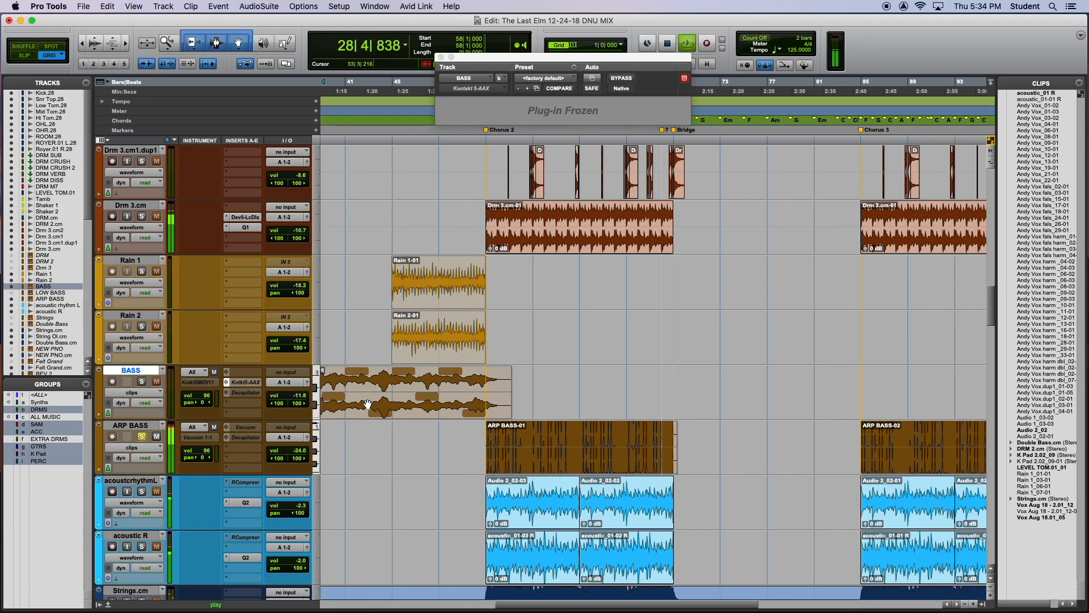
scroll(367, 404, left, 10)
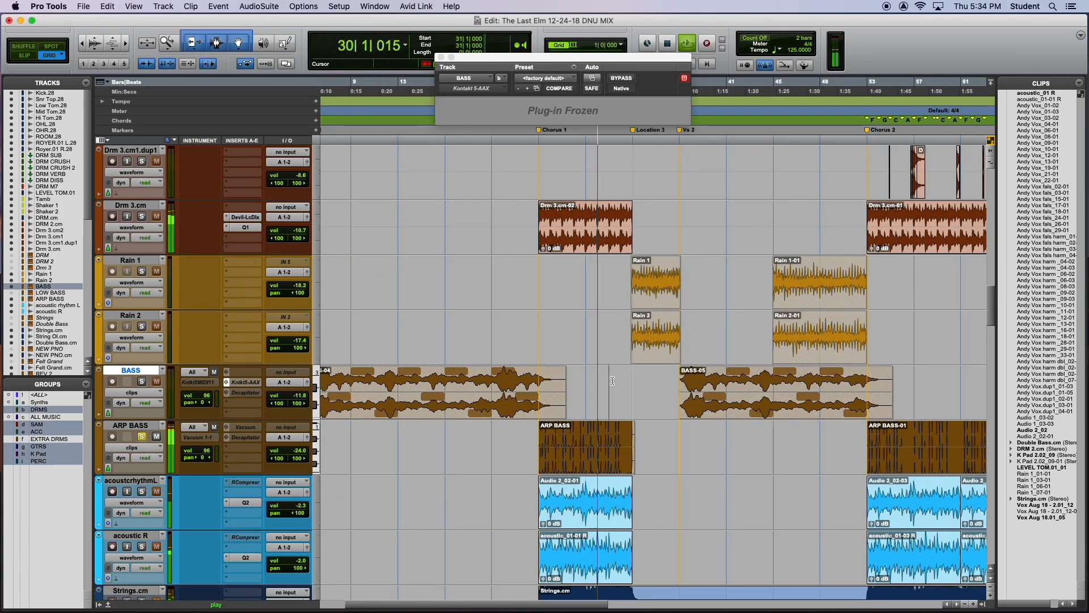
key(t)
key(t)
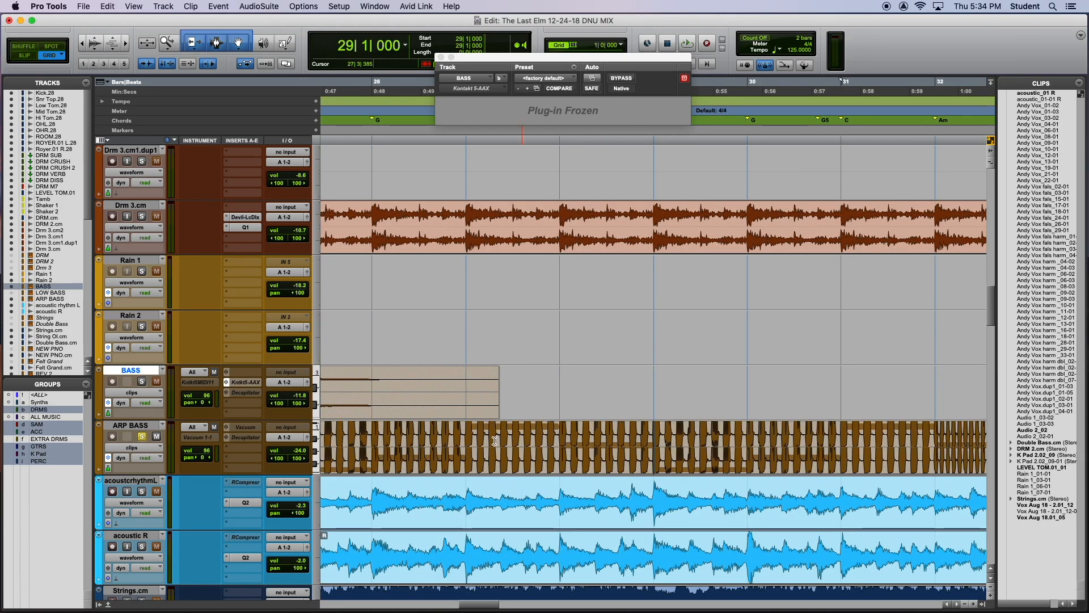
key(super+bracketleft)
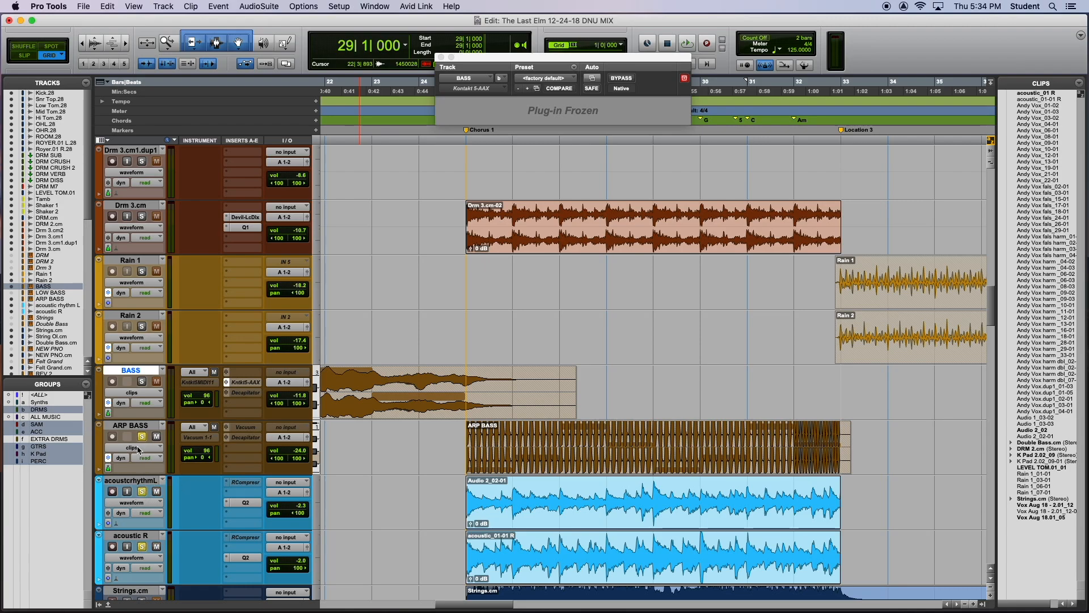
Solo the acoustic rhythm L and acoustic R tracks instead of ARP BASS, select their Chorus 1 clips and play them
click(604, 528)
key(super+bracketleft)
key(space)
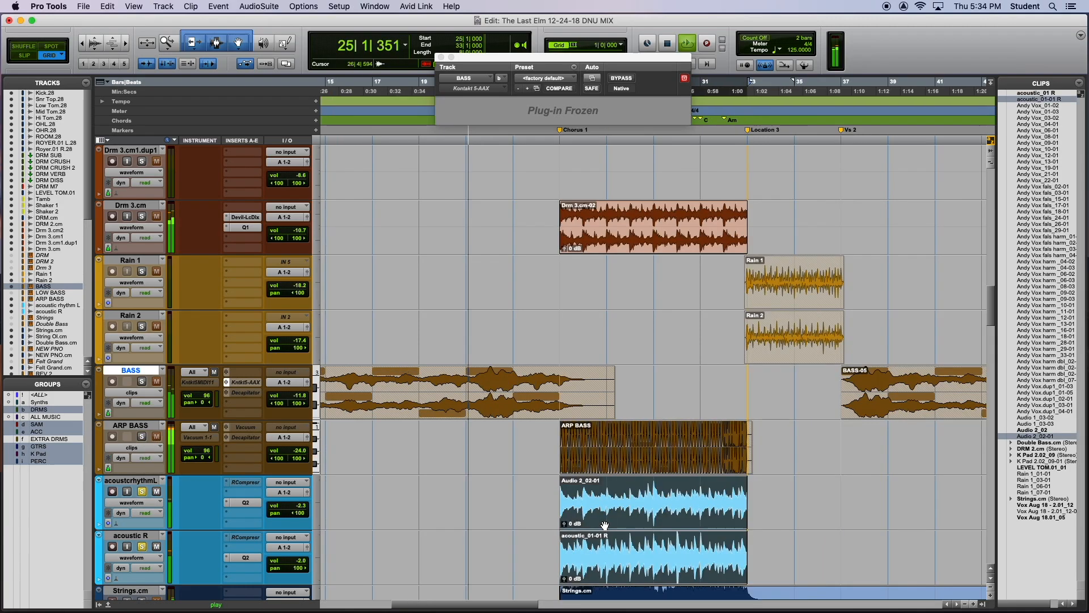
scroll(611, 501, up, 5)
scroll(610, 502, down, 5)
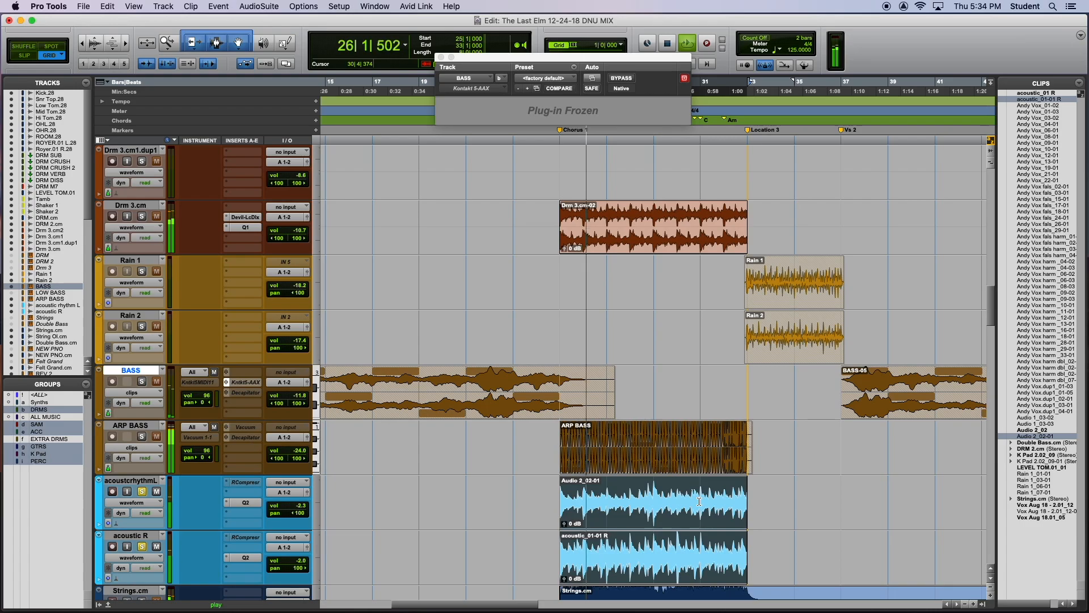
Inspect the Q10 equalizer settings on the acoustic rhythm L track during playback, and close the plug-in window
key(super+bracketleft)
scroll(717, 510, down, 1)
scroll(717, 509, up, 2)
scroll(619, 507, down, 2)
click(255, 447)
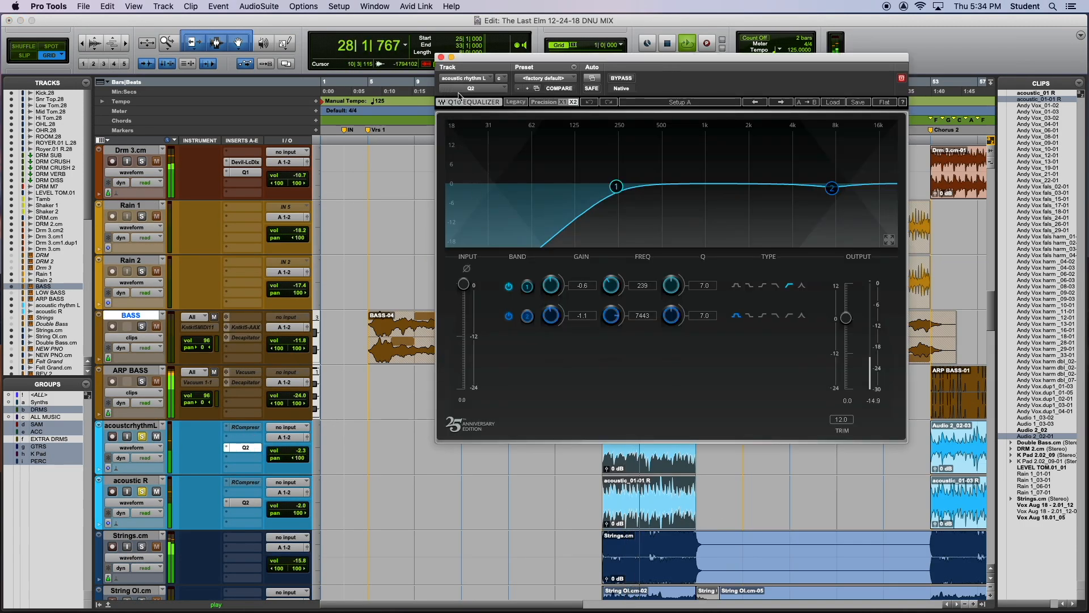
click(441, 57)
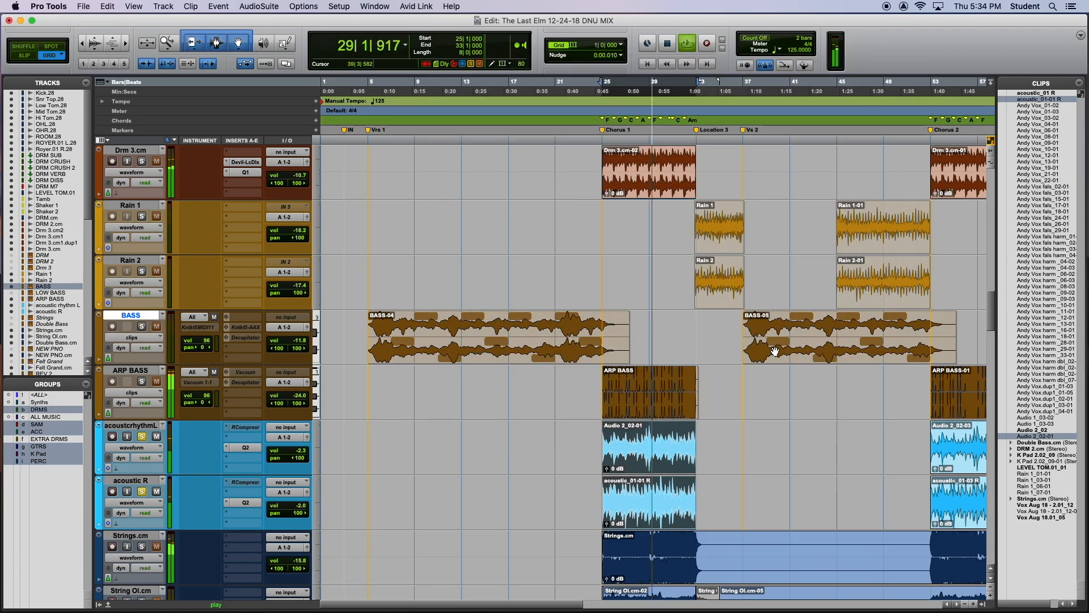
View the acoustic guitar clips across the whole song and stop playback
key(super+bracketleft)
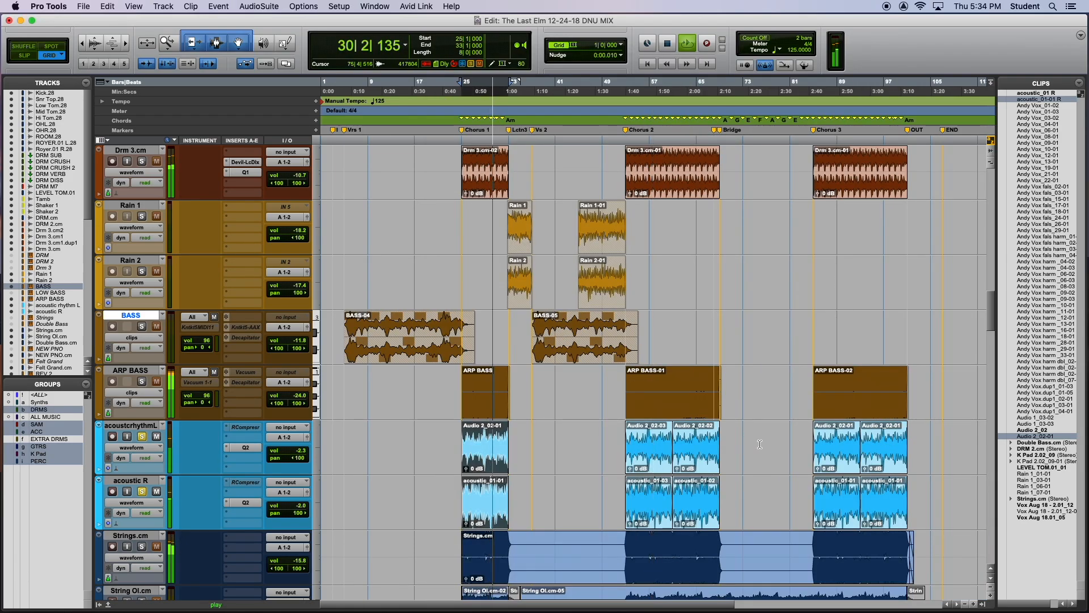
key(super+bracketleft)
key(space)
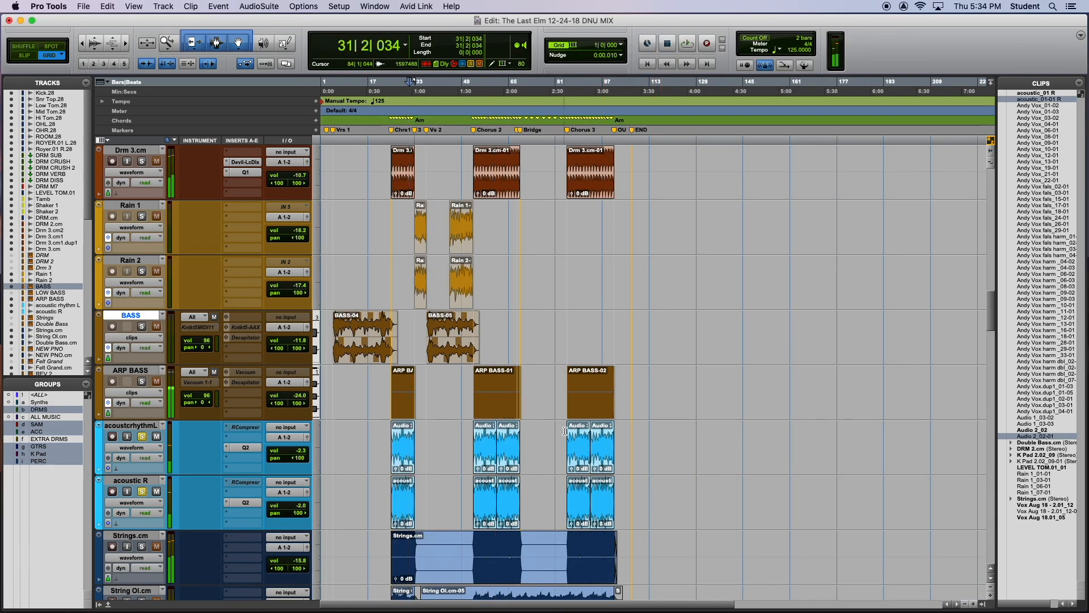
Solo Strings.cm instead of the acoustic tracks and place the edit cursor at 51|1|000, just before Chorus 2
scroll(507, 482, down, 3)
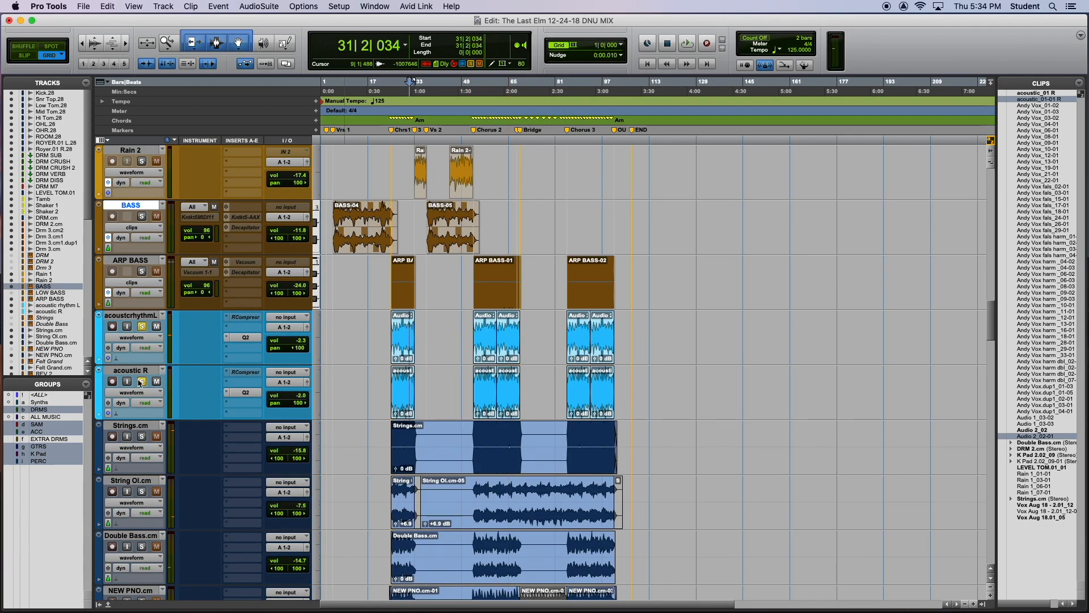
click(143, 382)
click(142, 436)
click(467, 442)
key(super+bracketright)
key(super+bracketright)
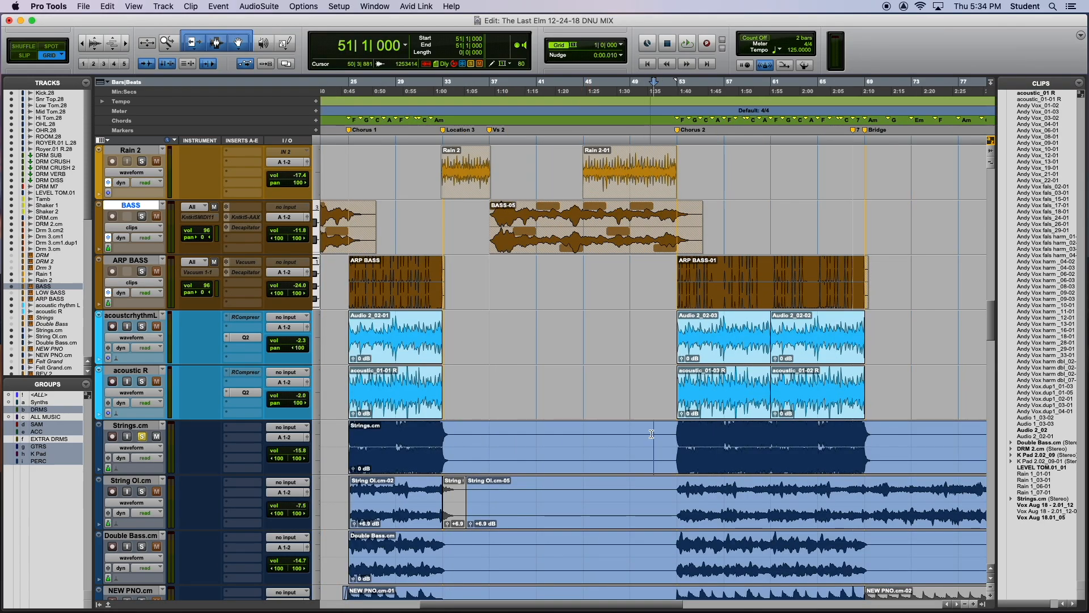